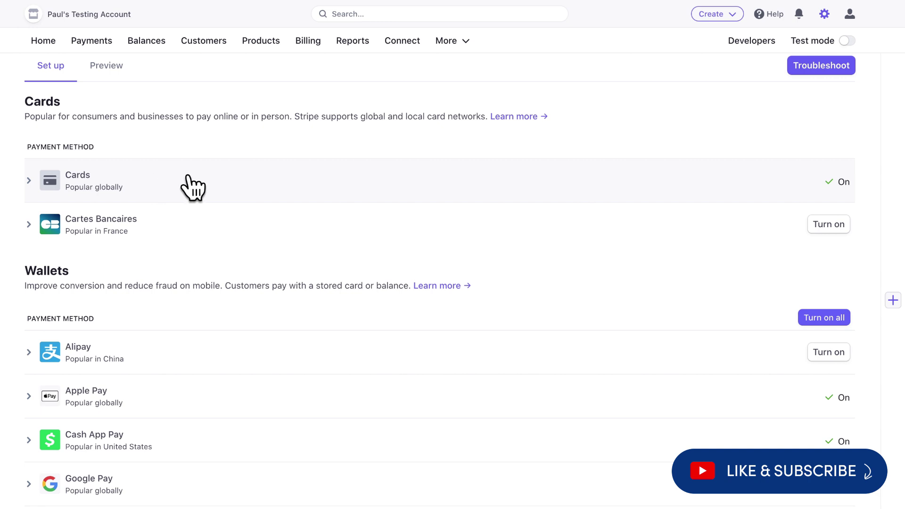
Step: Scroll down Stripe's payment methods settings to the Wallets section
scroll(424, 198, down, 5)
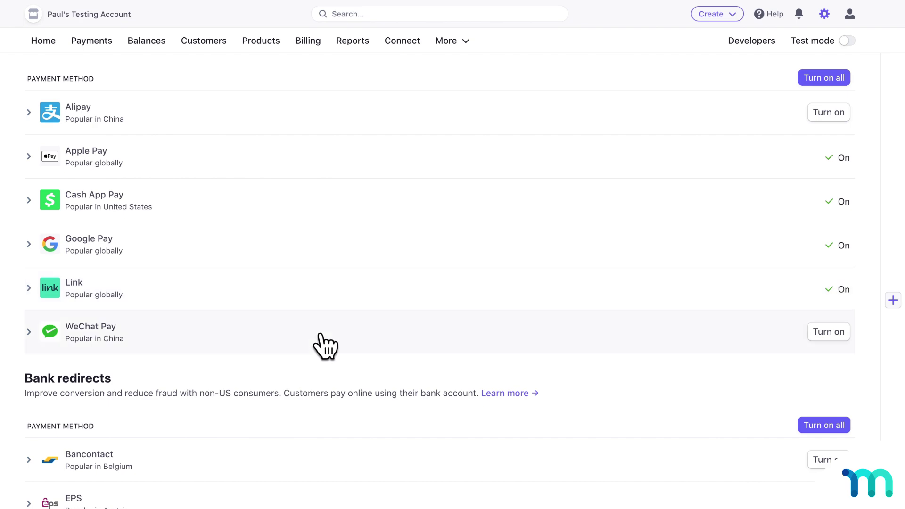
Step: Scroll through Stripe's payment methods list to review the available options
scroll(325, 347, down, 10)
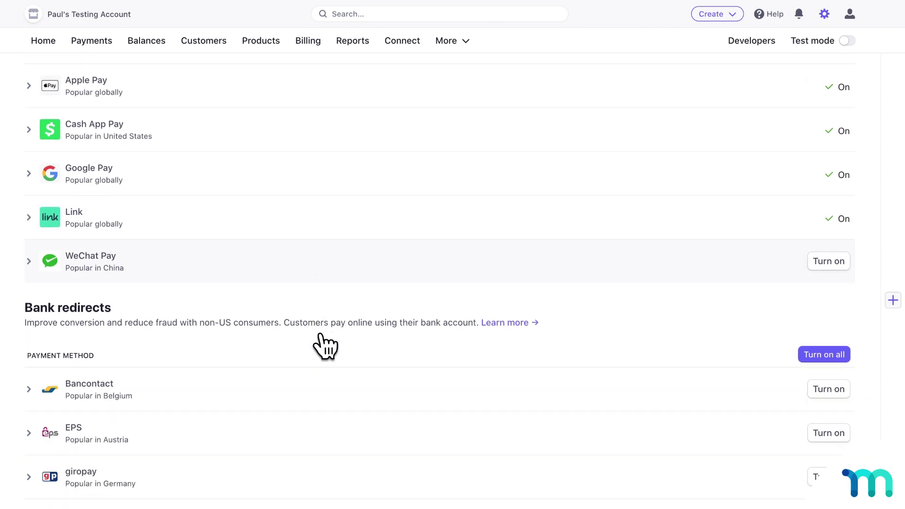
scroll(325, 347, down, 2)
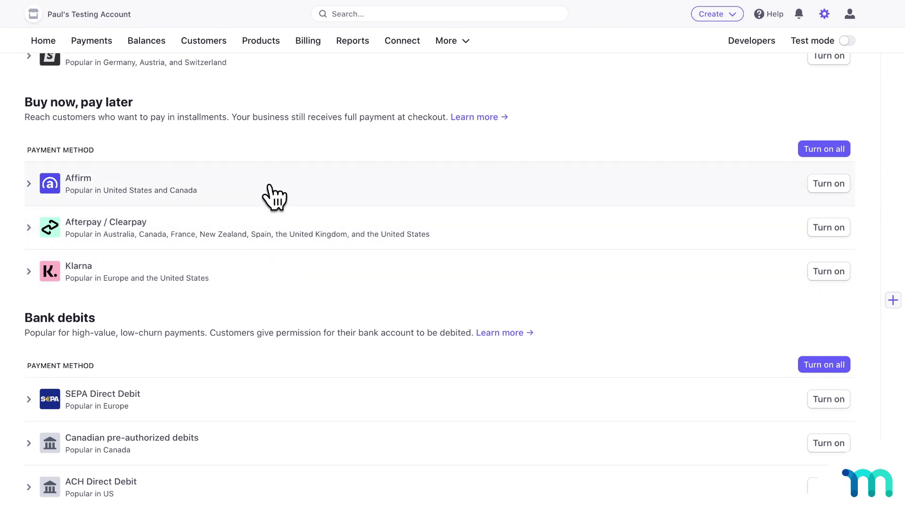
scroll(273, 197, up, 7)
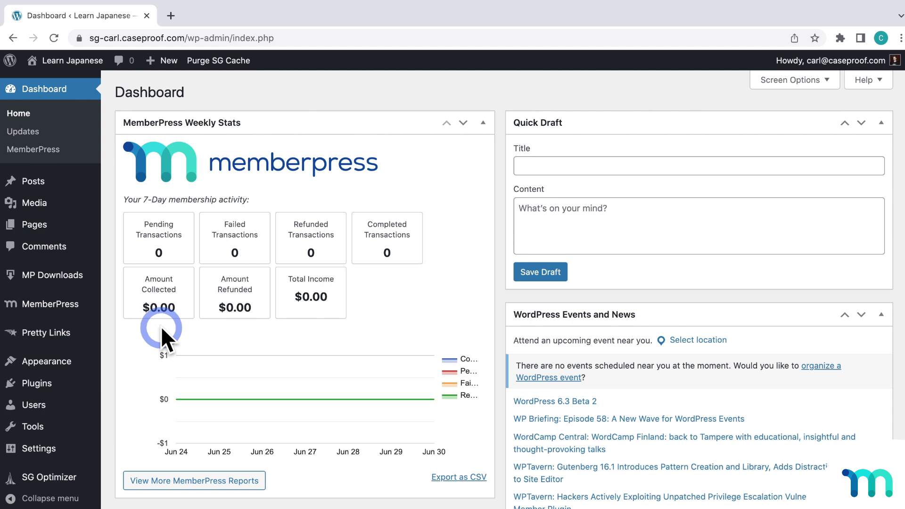
Step: Add a new payment method on the Payments tab of MemberPress Settings
click(70, 308)
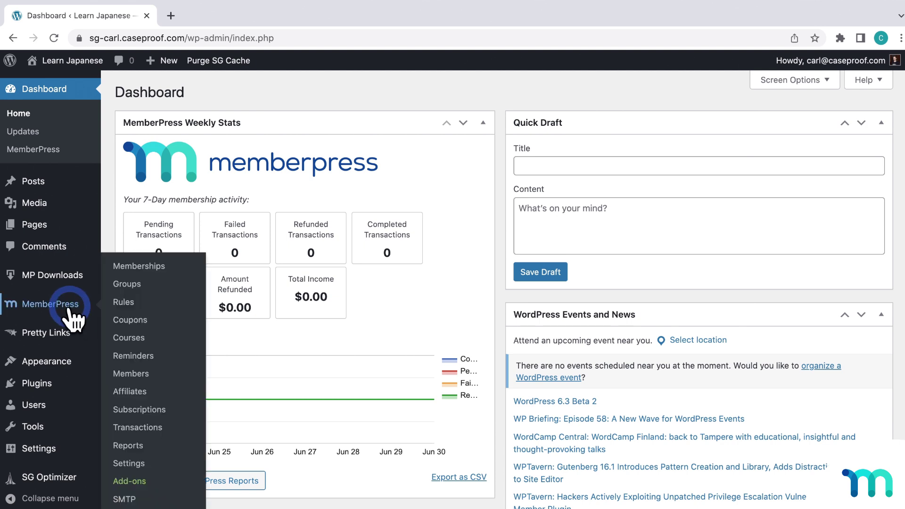
click(133, 461)
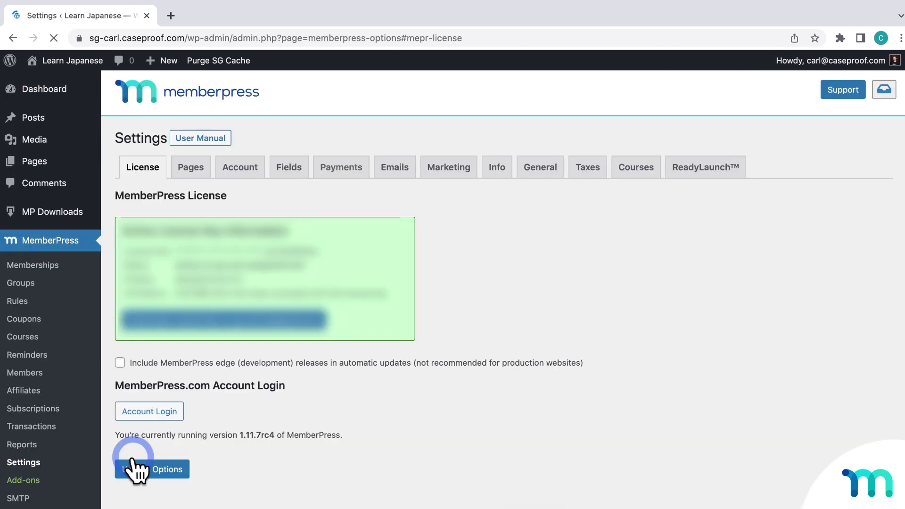
click(356, 170)
click(132, 241)
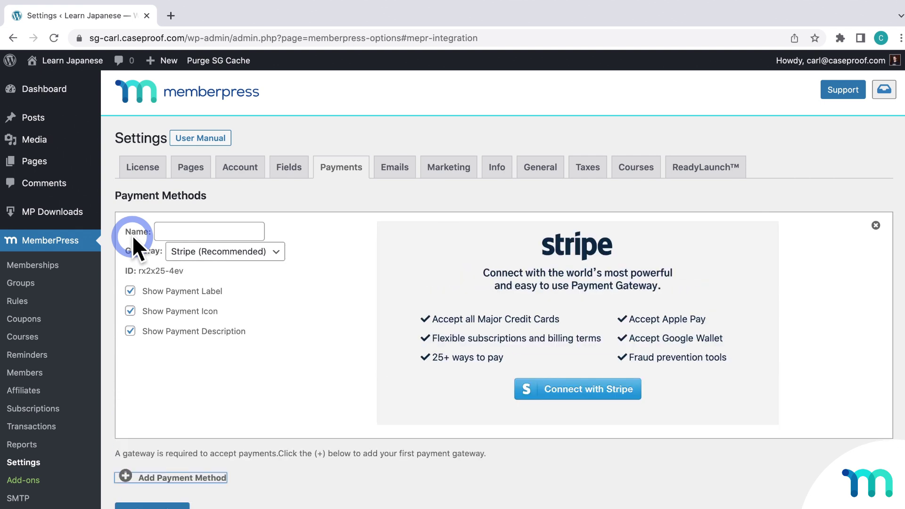
Step: Name the new payment method 'Stripe' and keep the Stripe (Recommended) gateway
click(279, 253)
click(281, 251)
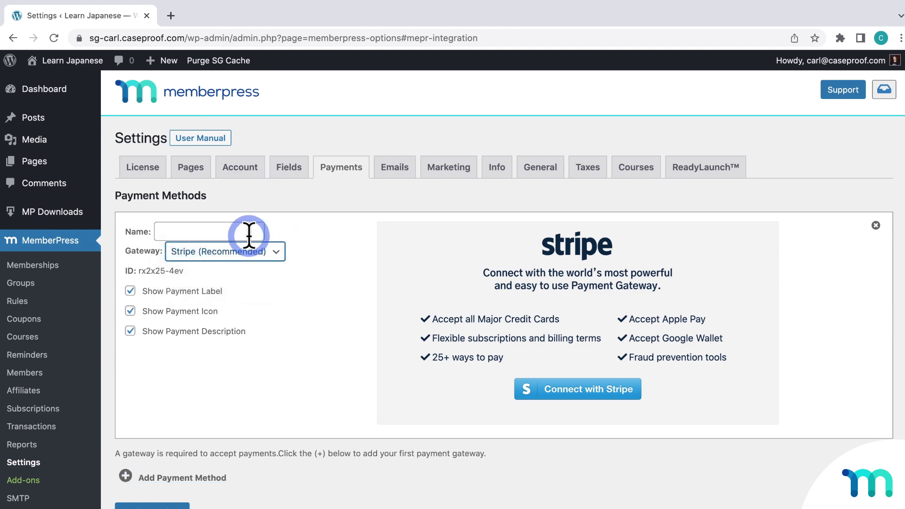
click(247, 233)
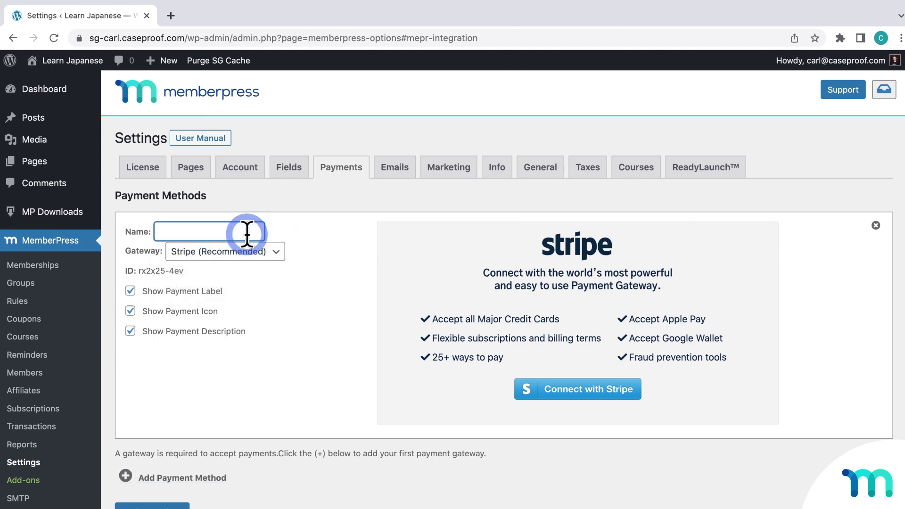
text(Stripe)
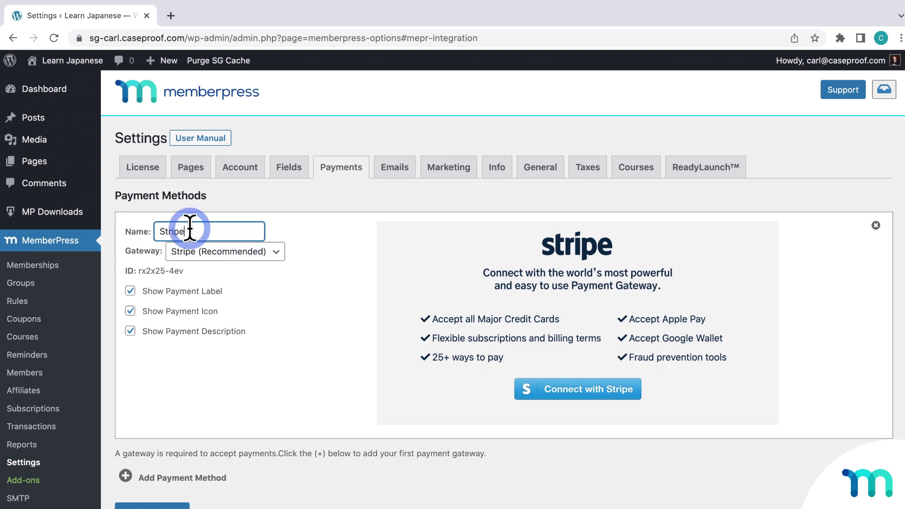
click(293, 221)
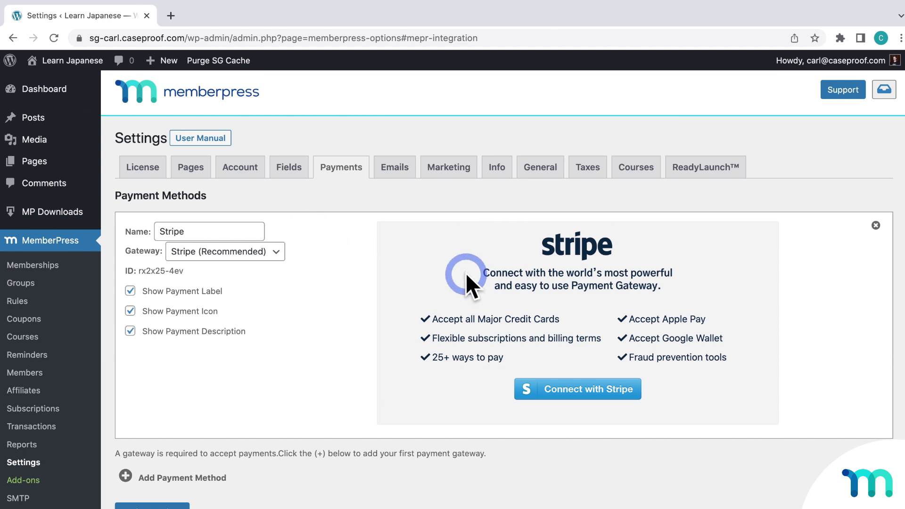
Step: Connect the Stripe payment method to the testing Stripe account through Stripe Connect
click(596, 392)
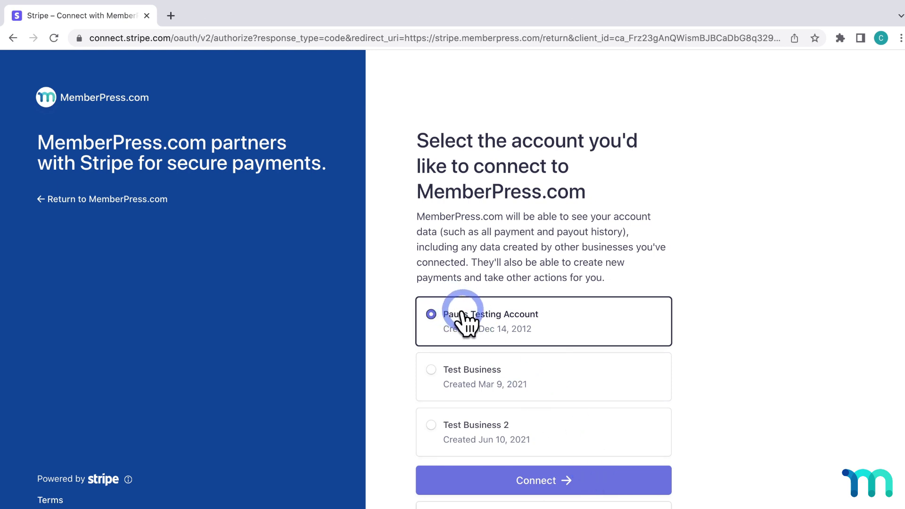
click(570, 471)
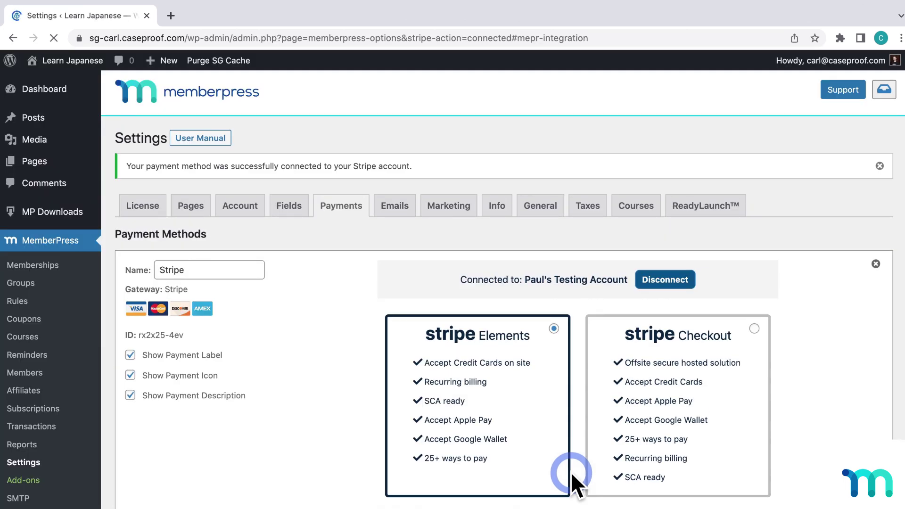
Step: Save the connected Stripe payment method with Stripe Elements as the checkout type
scroll(571, 471, down, 3)
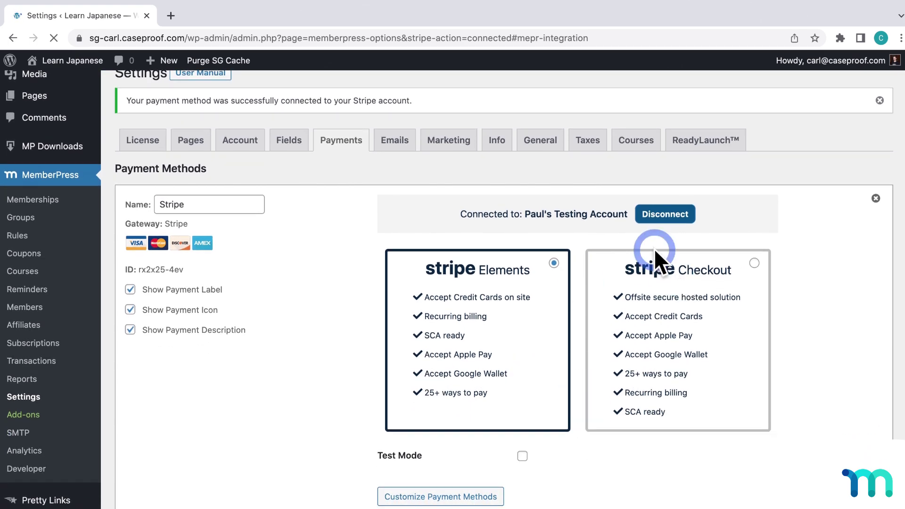
scroll(550, 339, down, 1)
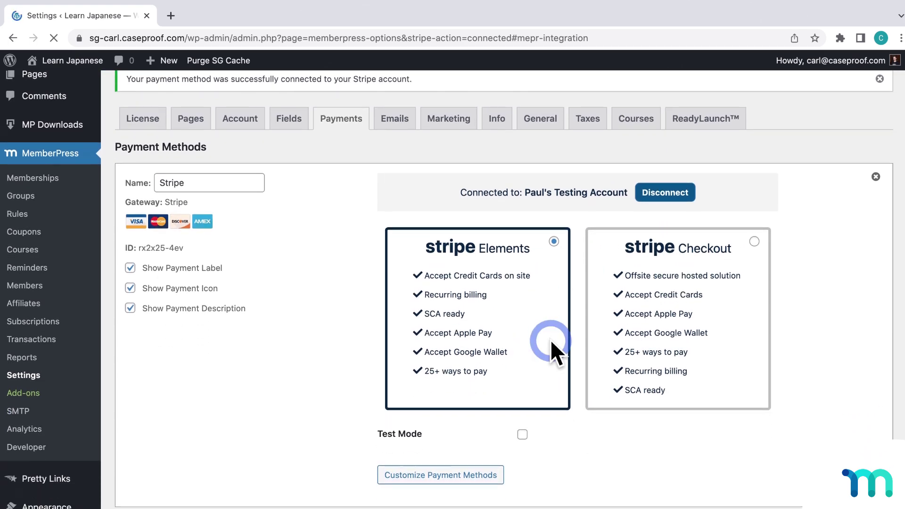
scroll(550, 339, down, 2)
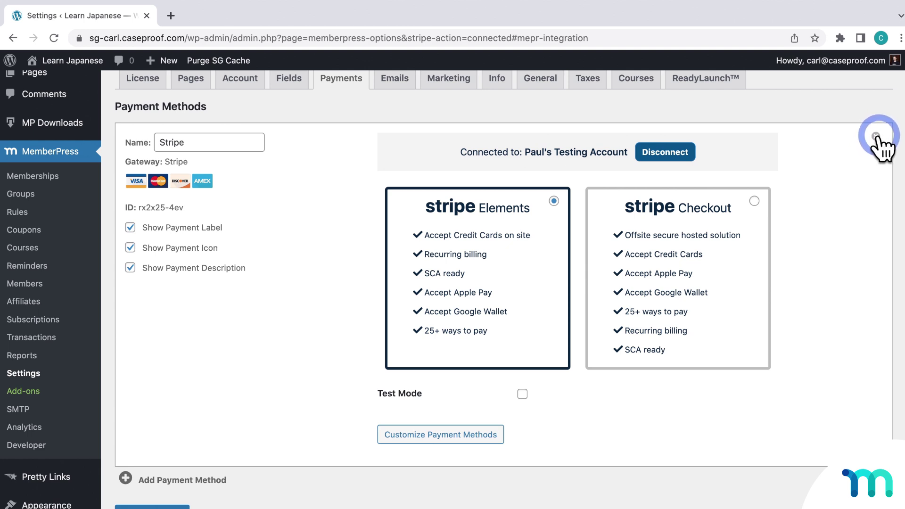
scroll(445, 226, down, 3)
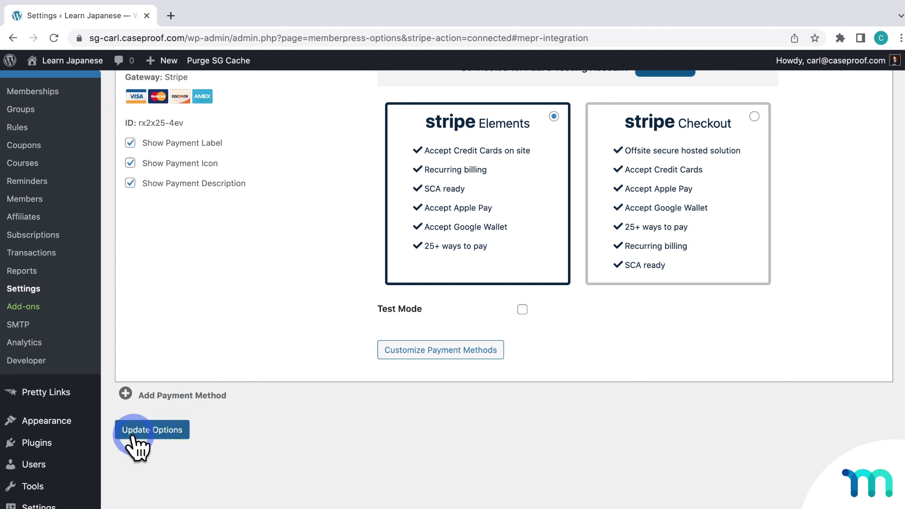
click(144, 436)
scroll(160, 429, up, 1)
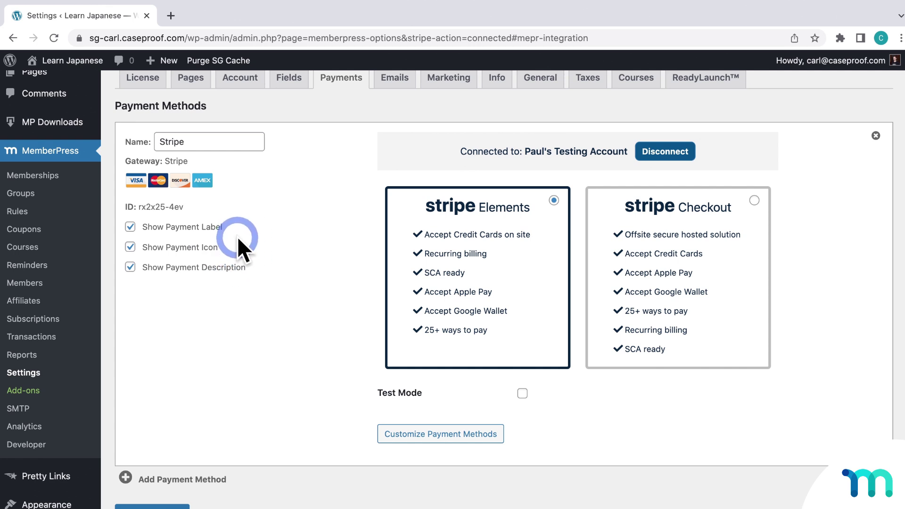
Step: Open the site in an incognito window and go to the Yearly plan sign-up page
mouse_move(71, 60)
right_click(76, 80)
click(126, 107)
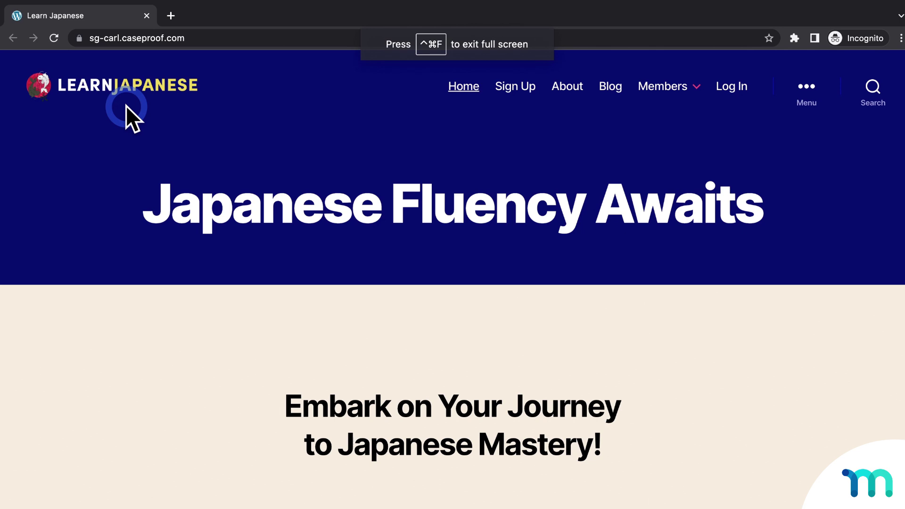
click(505, 88)
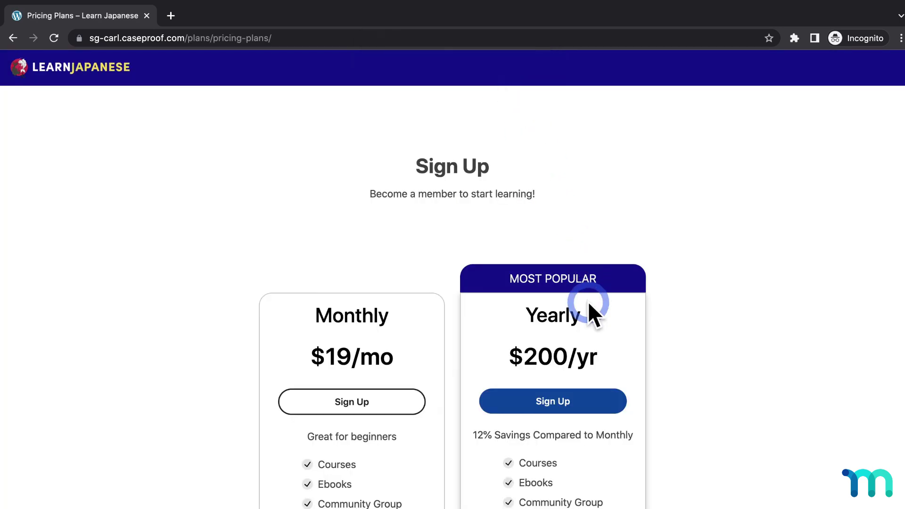
click(589, 398)
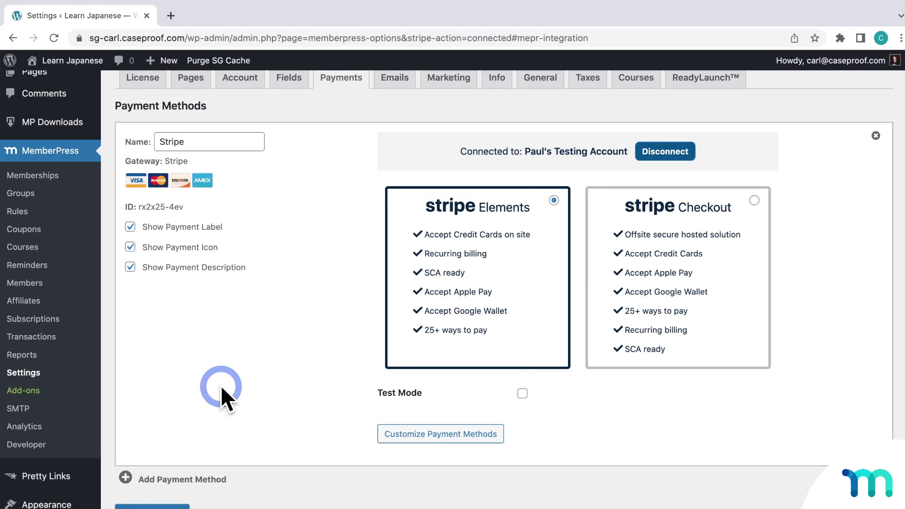
Step: Turn off Show Payment Label, save, and reload the Yearly checkout to view its payment section
click(131, 228)
click(165, 505)
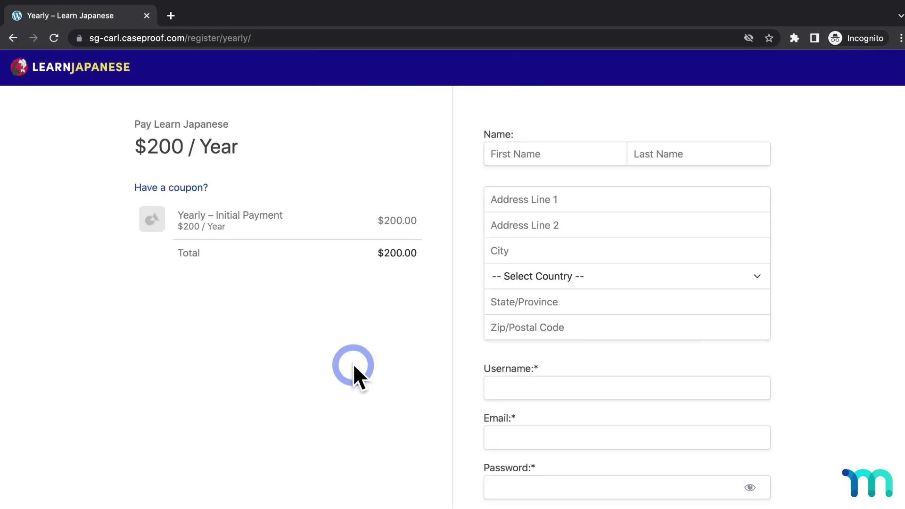
scroll(352, 364, down, 8)
scroll(354, 363, down, 2)
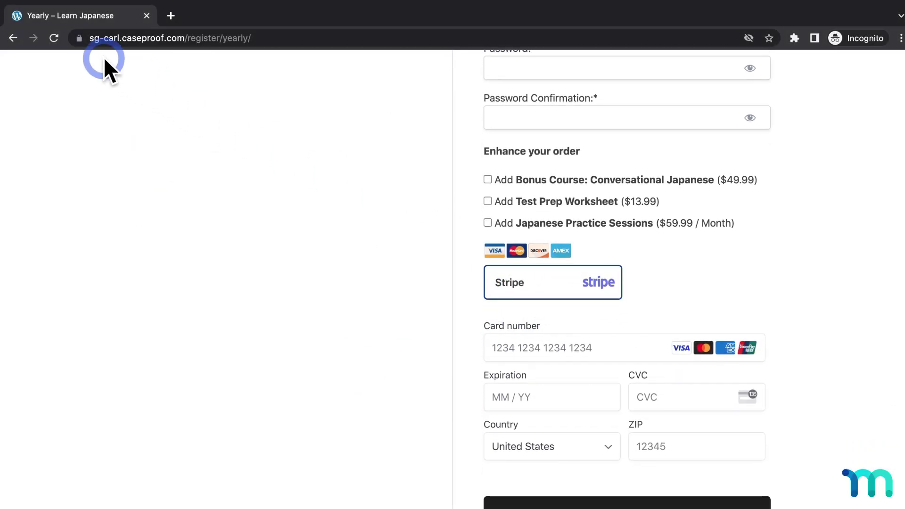
click(57, 39)
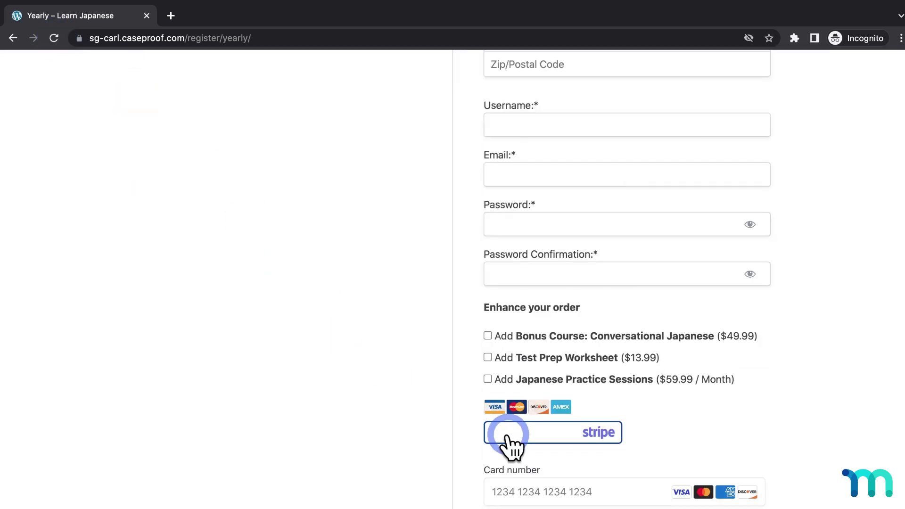
scroll(572, 448, down, 3)
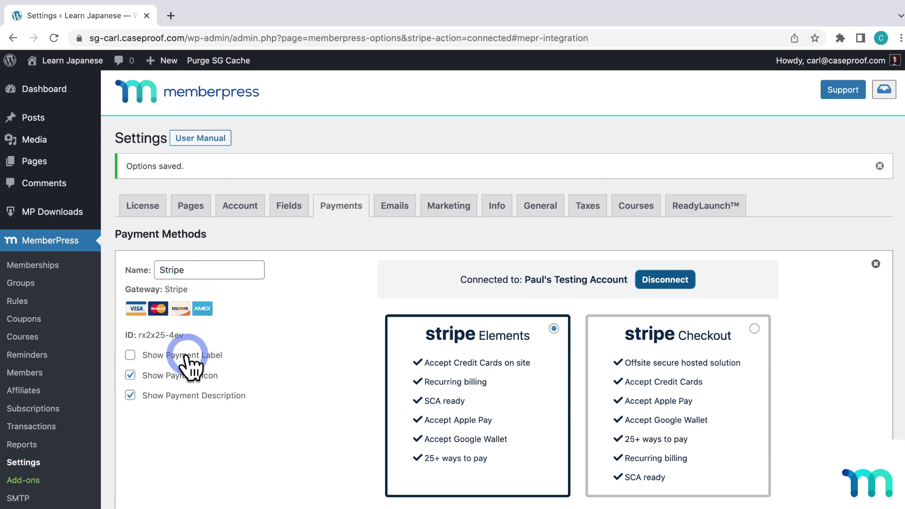
Step: Re-enable Show Payment Label, disable Show Payment Icon, and save the Stripe method
click(130, 356)
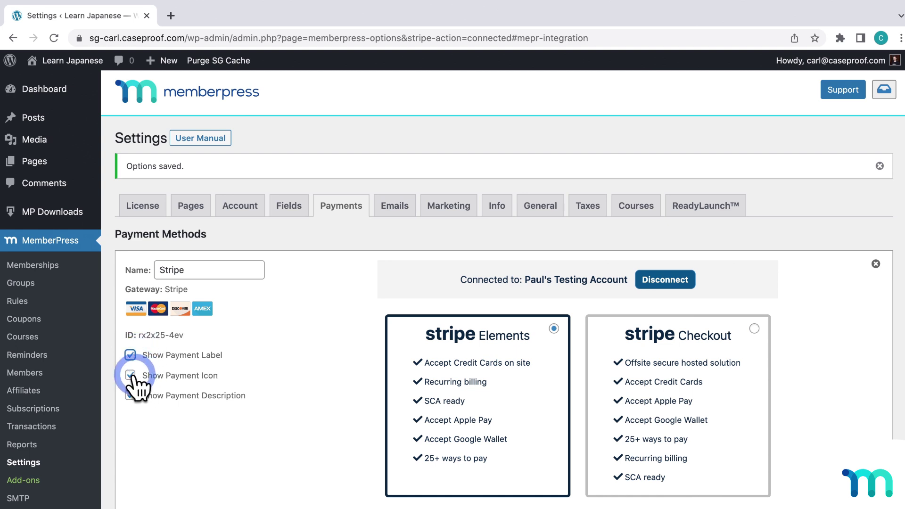
click(130, 376)
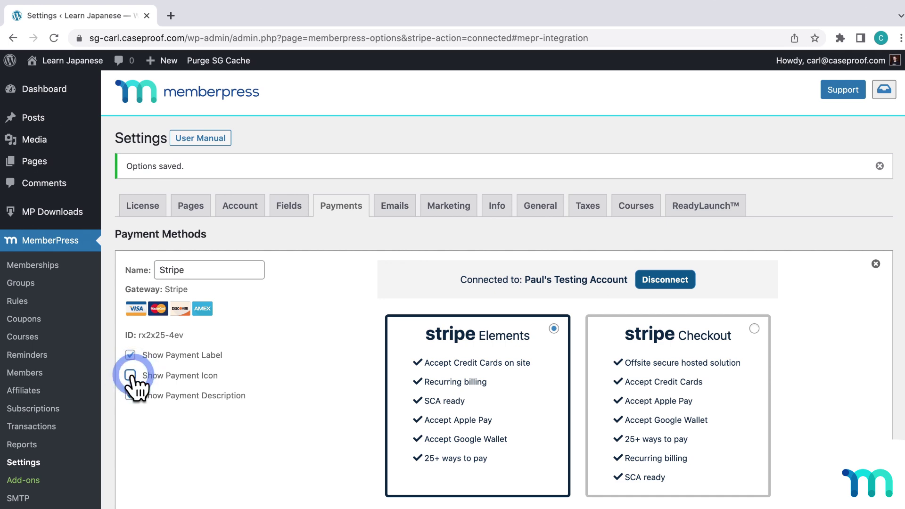
scroll(151, 382, down, 4)
click(156, 464)
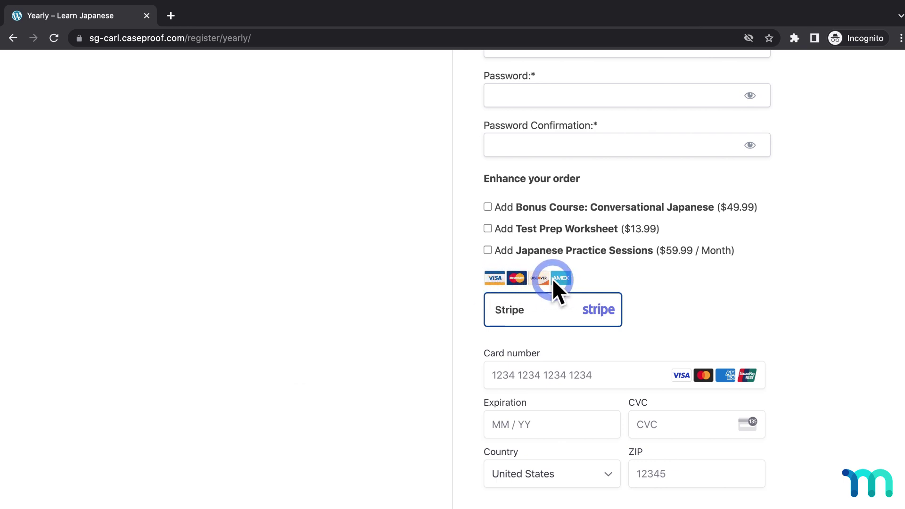
Step: Reload the Yearly registration page and scroll to confirm the card brand icons are gone
click(53, 37)
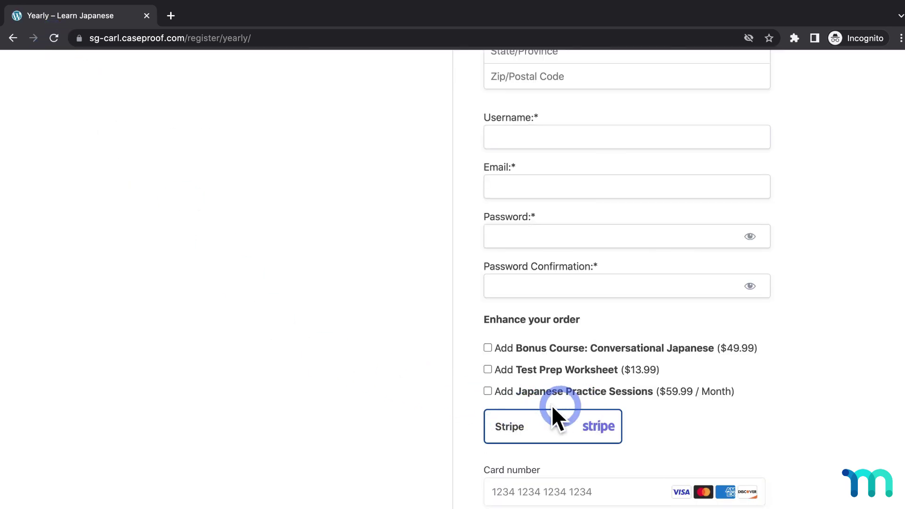
scroll(527, 406, down, 2)
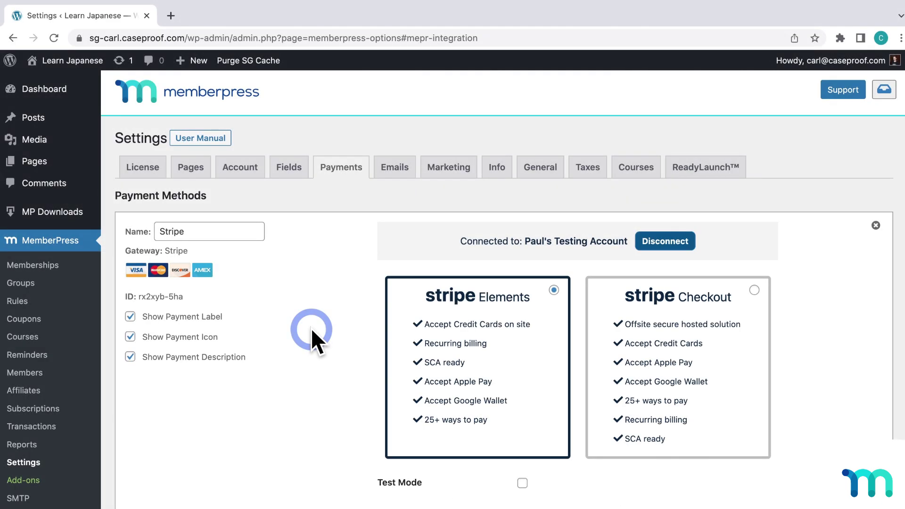
Step: Choose Stripe Checkout instead of Stripe Elements for the Stripe method and save the options
scroll(311, 328, down, 3)
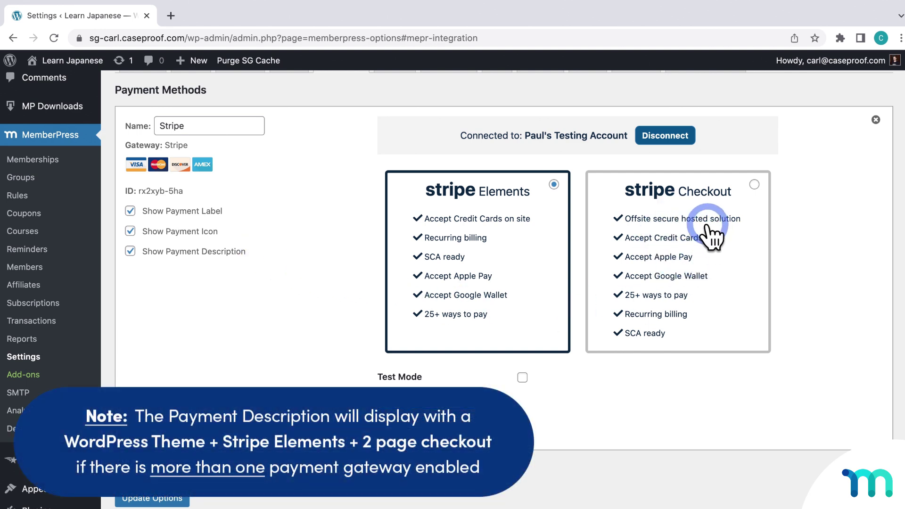
click(754, 183)
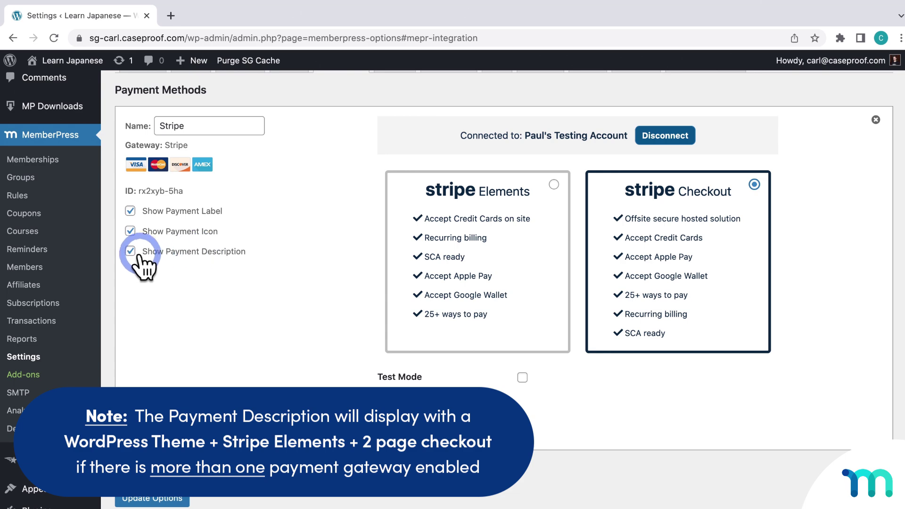
scroll(225, 305, down, 2)
key(Return)
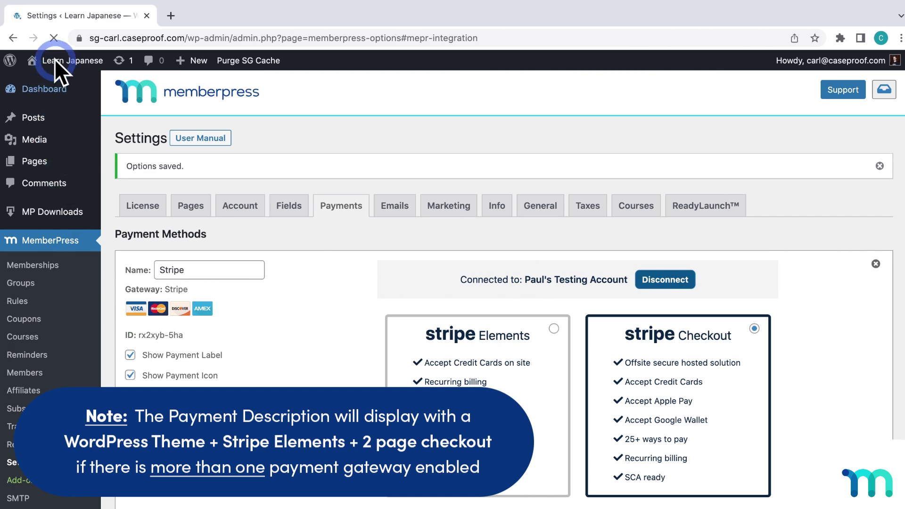
Step: View the site in an incognito window and open the Monthly signup checkout to inspect the Stripe option
right_click(63, 80)
click(102, 104)
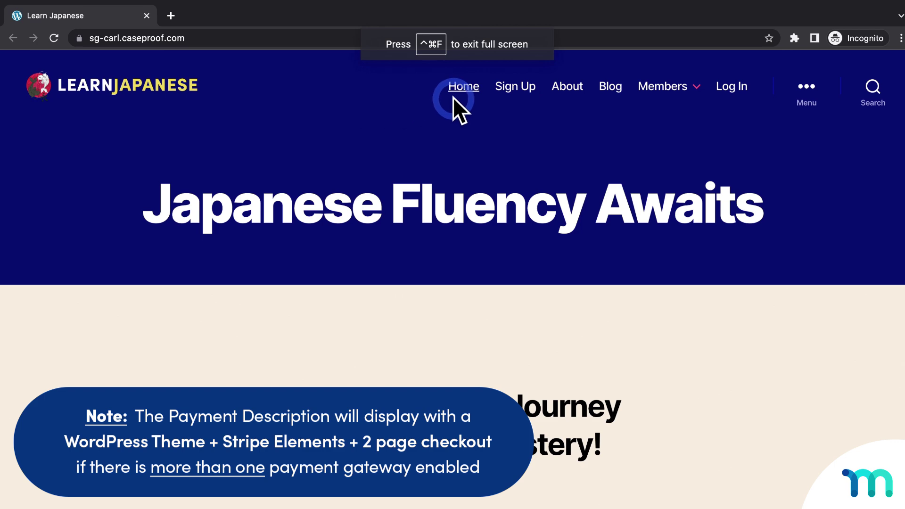
click(518, 92)
click(379, 401)
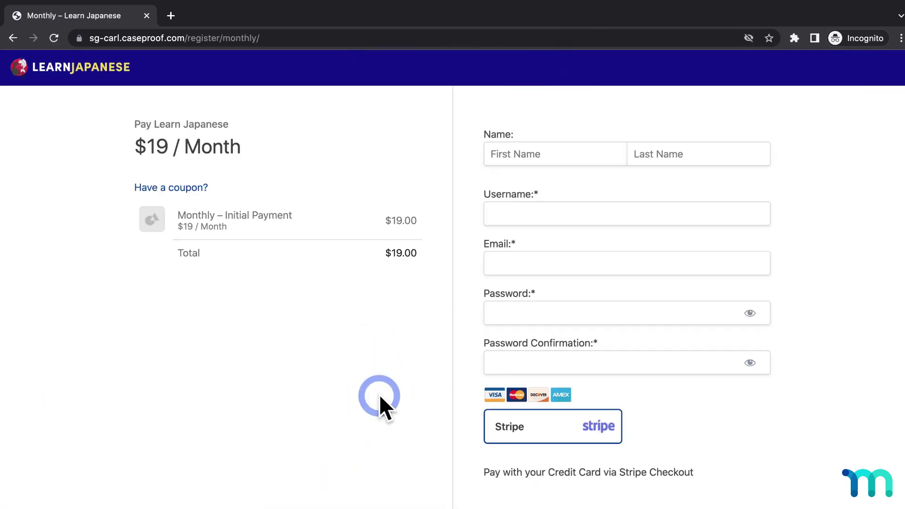
scroll(850, 290, down, 2)
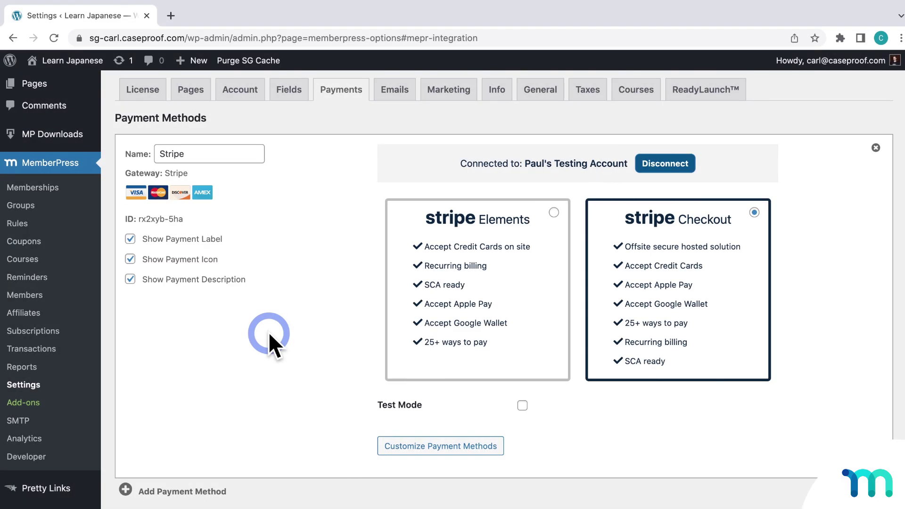
Step: Turn off Show Payment Description for Stripe and reload the incognito monthly checkout
click(132, 280)
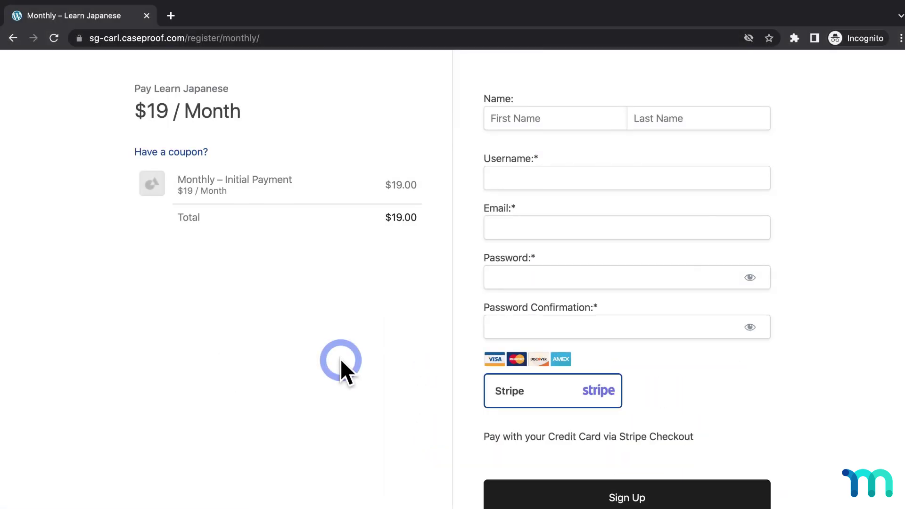
click(58, 37)
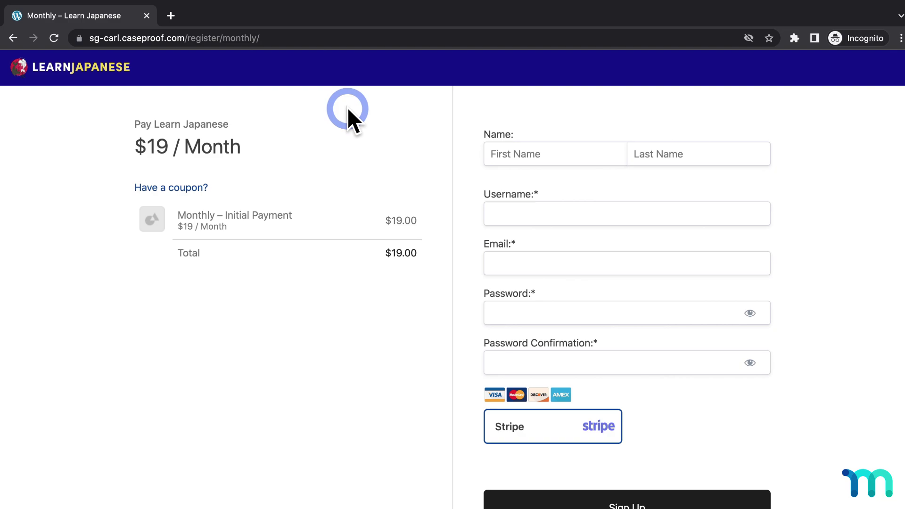
Step: Close the incognito window and toggle the ReadyLaunch Registration Page template off and back on, then return to Payments
click(147, 16)
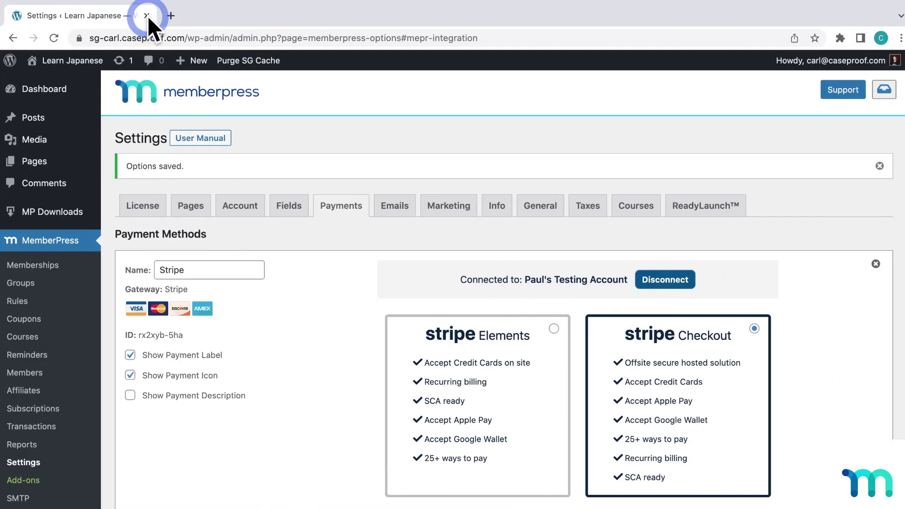
click(706, 217)
scroll(502, 275, down, 5)
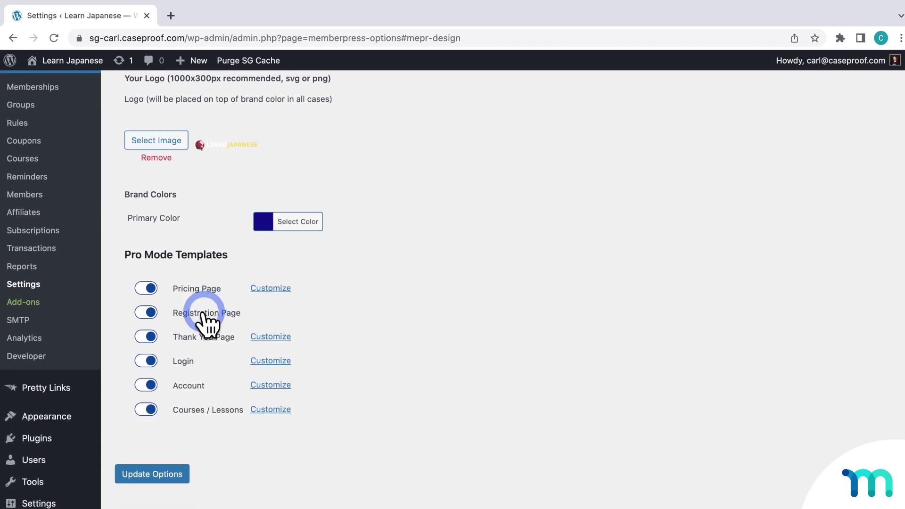
click(149, 312)
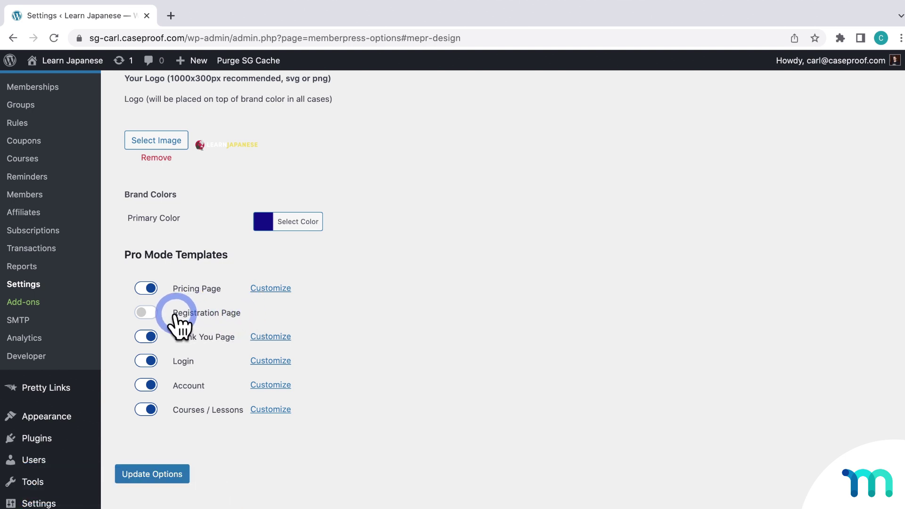
click(147, 313)
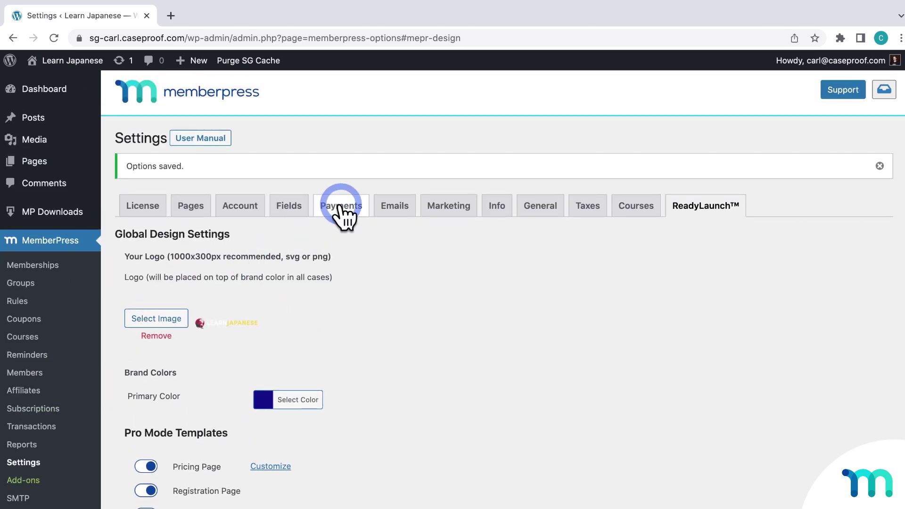
click(340, 207)
Step: Enable Test Mode on the Stripe Elements gateway and save with Update Options
scroll(344, 232, down, 3)
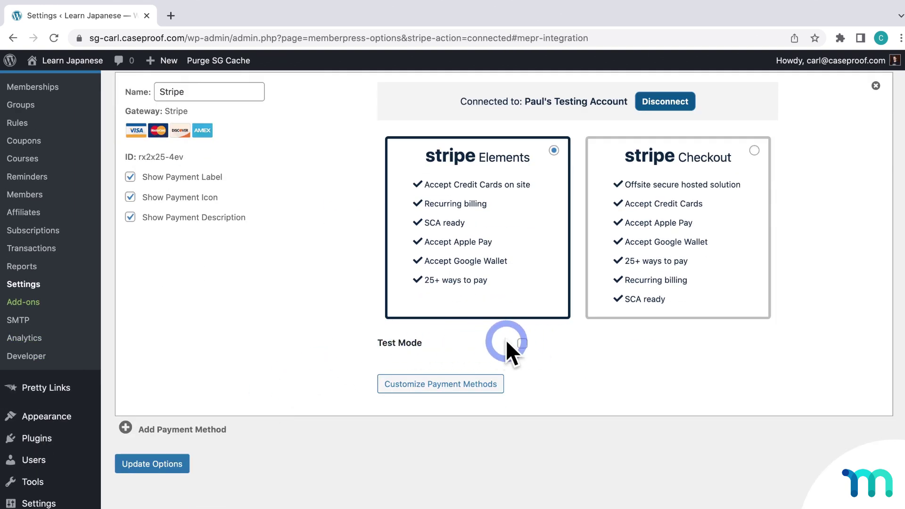
click(522, 344)
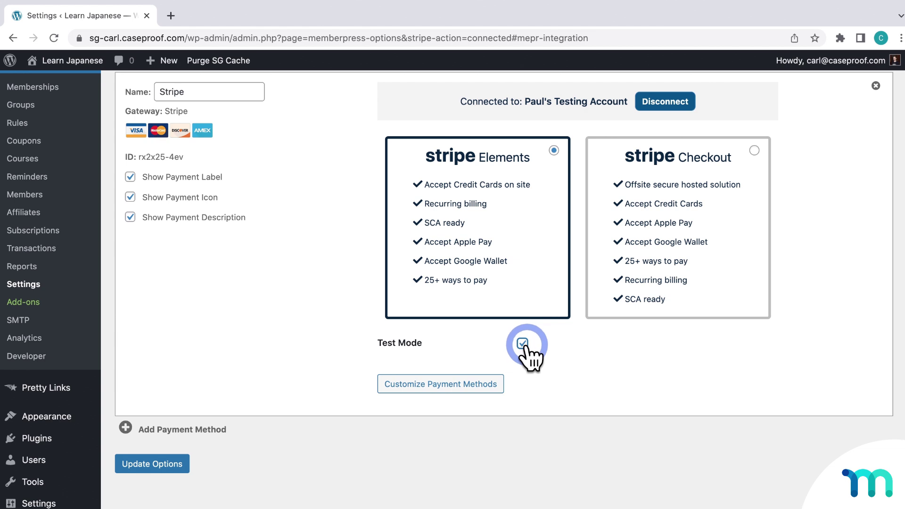
click(522, 344)
click(523, 344)
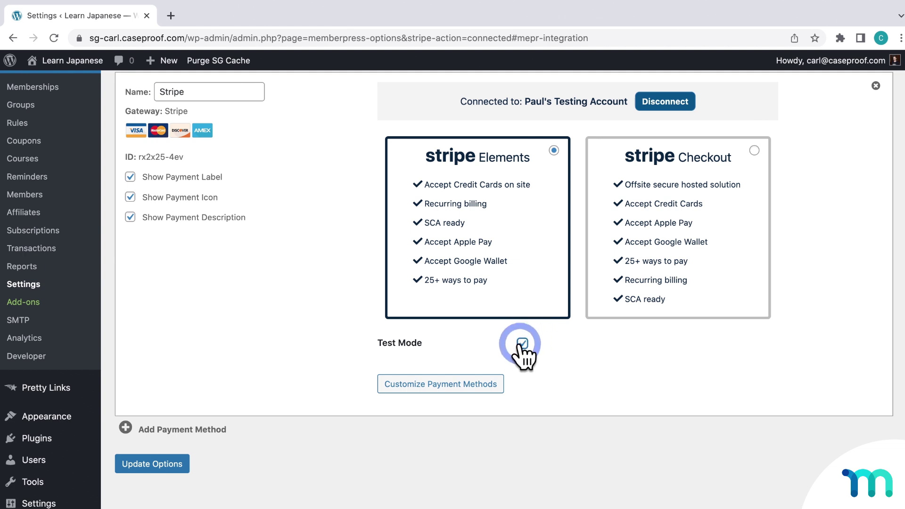
click(170, 465)
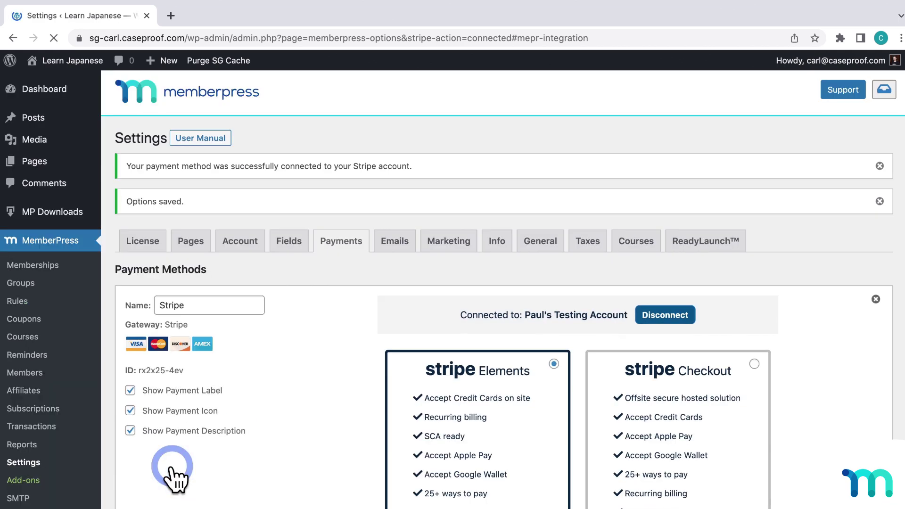
scroll(293, 360, down, 4)
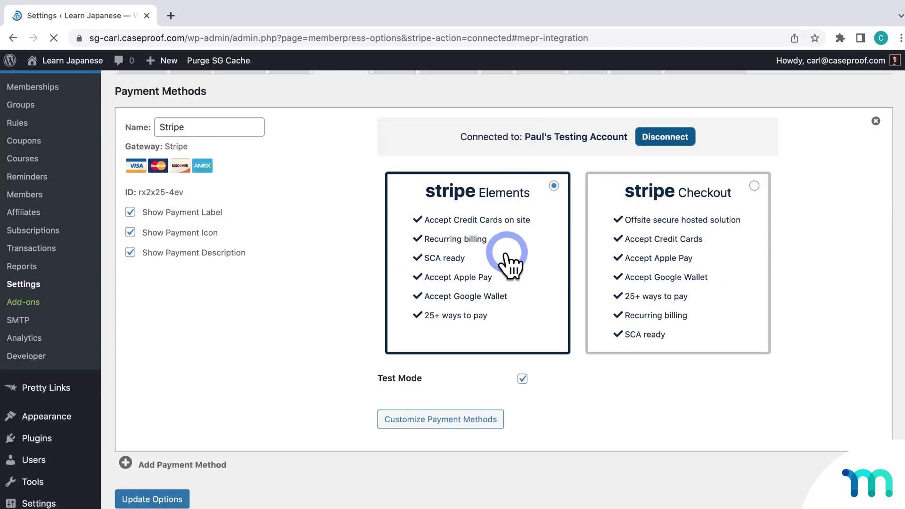
scroll(674, 241, down, 1)
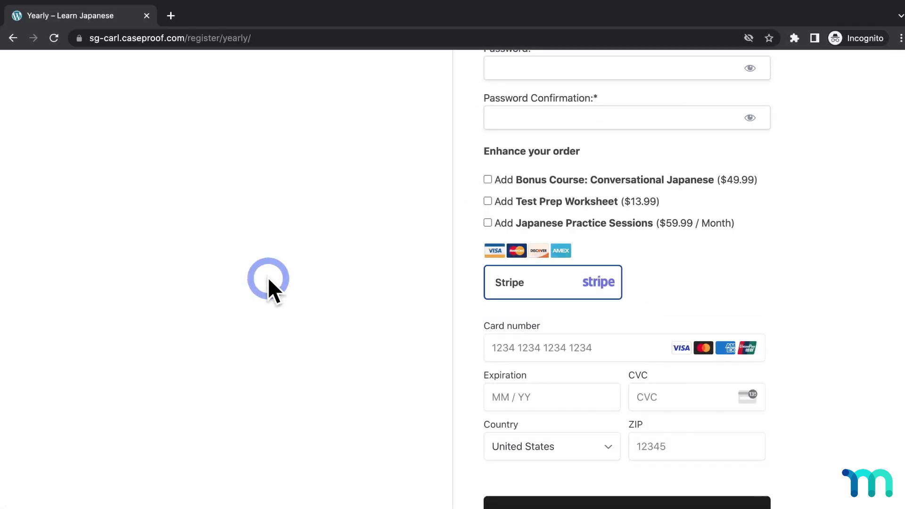
scroll(268, 276, up, 5)
Step: Fill in the member's first and last name, username, e-mail, password and password confirmation
scroll(267, 276, up, 2)
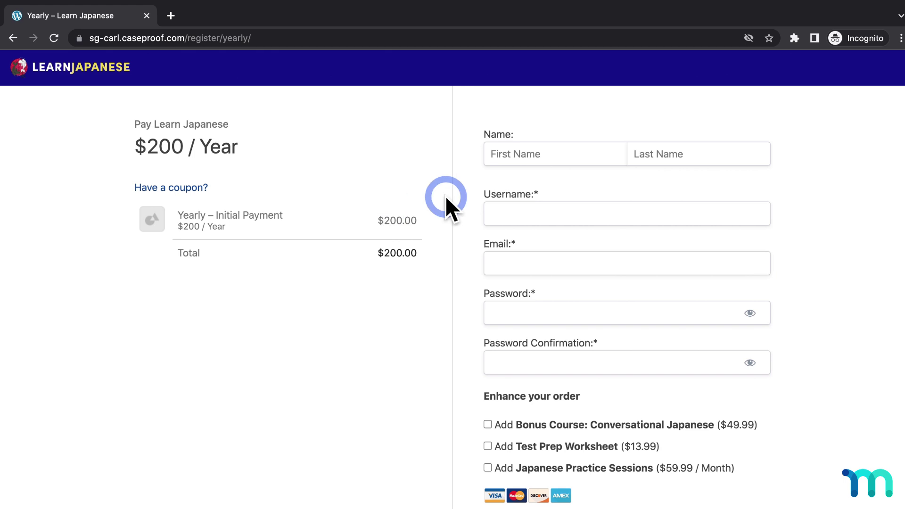
click(564, 156)
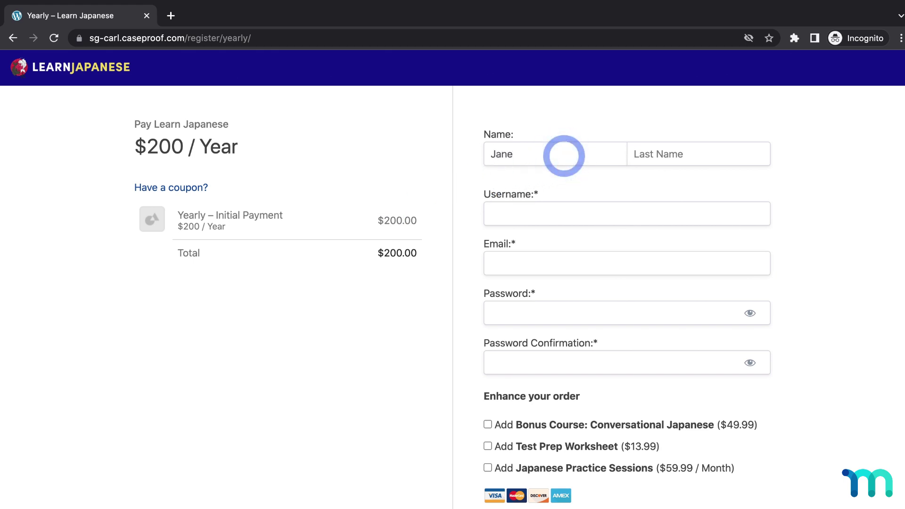
key(Tab)
key(Tab)
key(Tab)
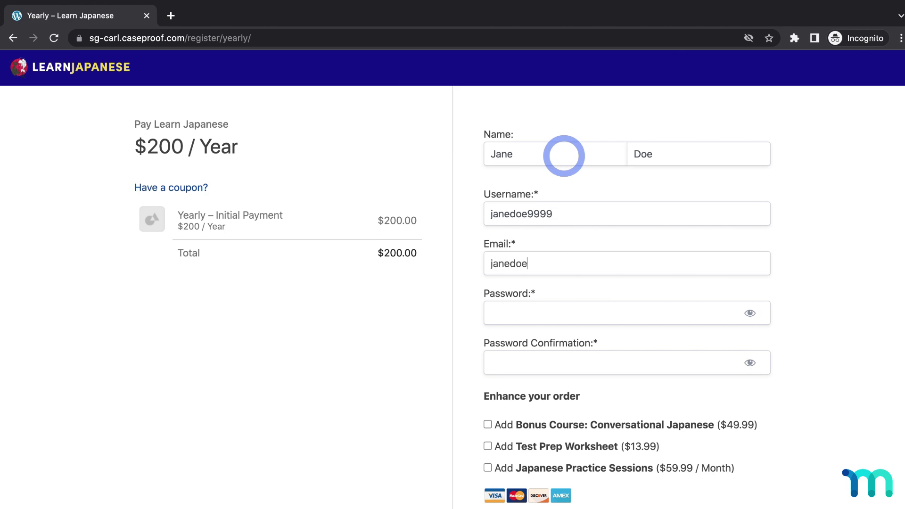
key(Tab)
key(Tab)
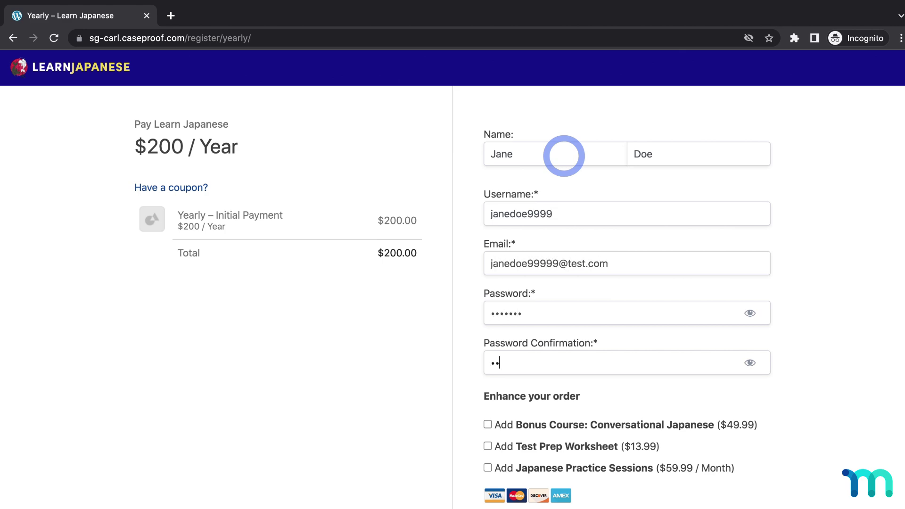
Step: Enter the Stripe test card number, expiry 11/24, CVC and ZIP, then submit the yearly signup
scroll(800, 315, down, 3)
scroll(801, 316, down, 2)
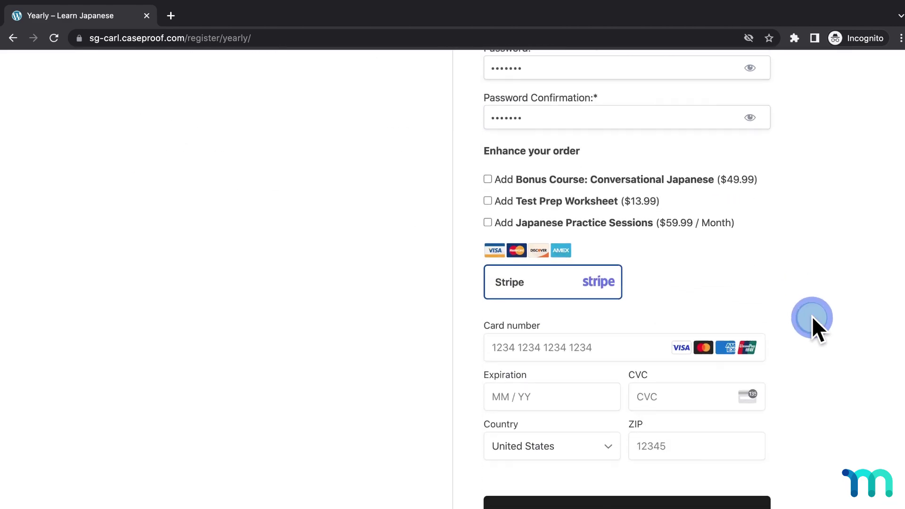
click(606, 343)
text(4242 4242 4242 4242)
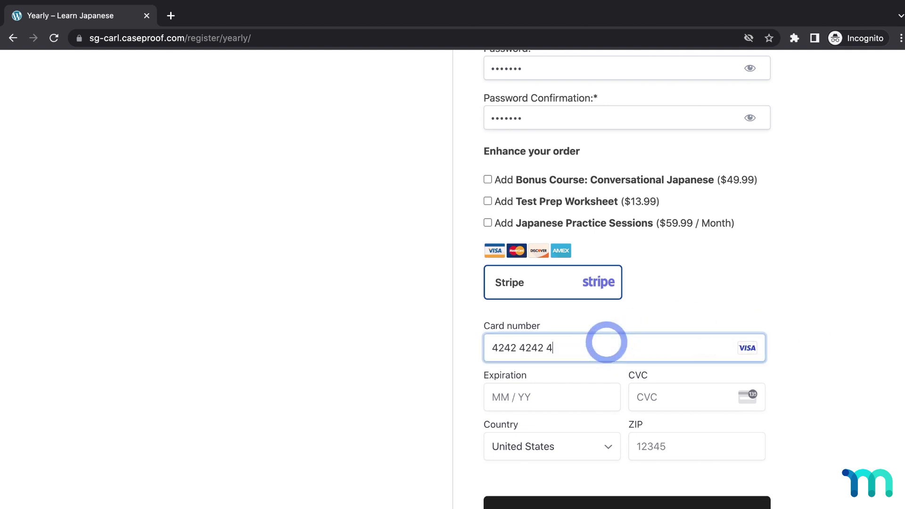
click(559, 393)
text(1124)
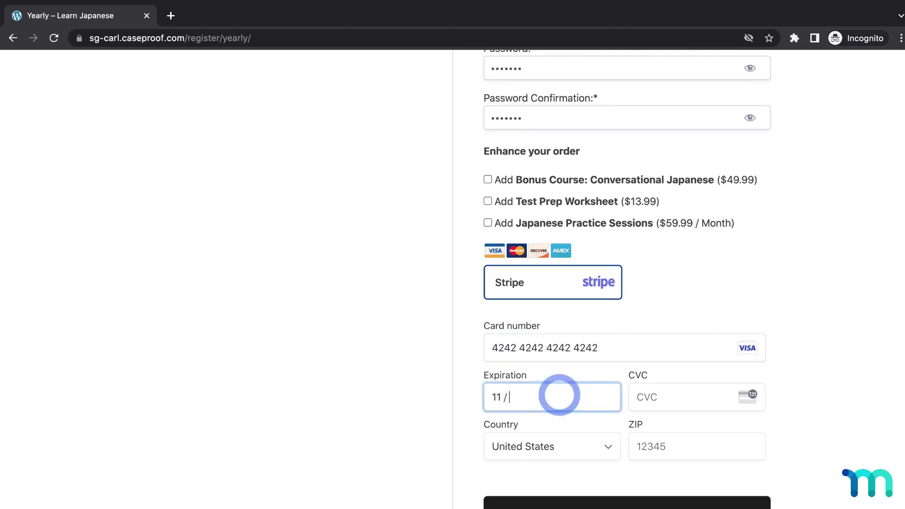
click(657, 397)
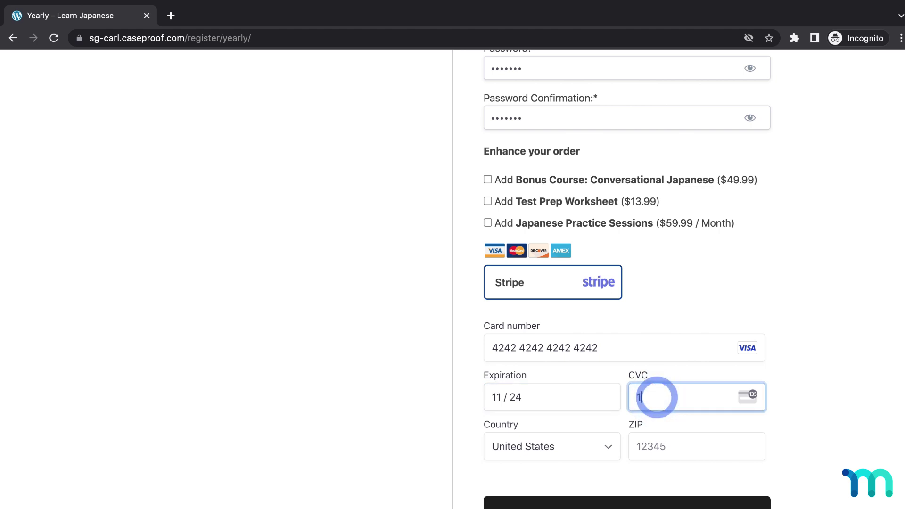
text(111)
click(660, 447)
text(90210)
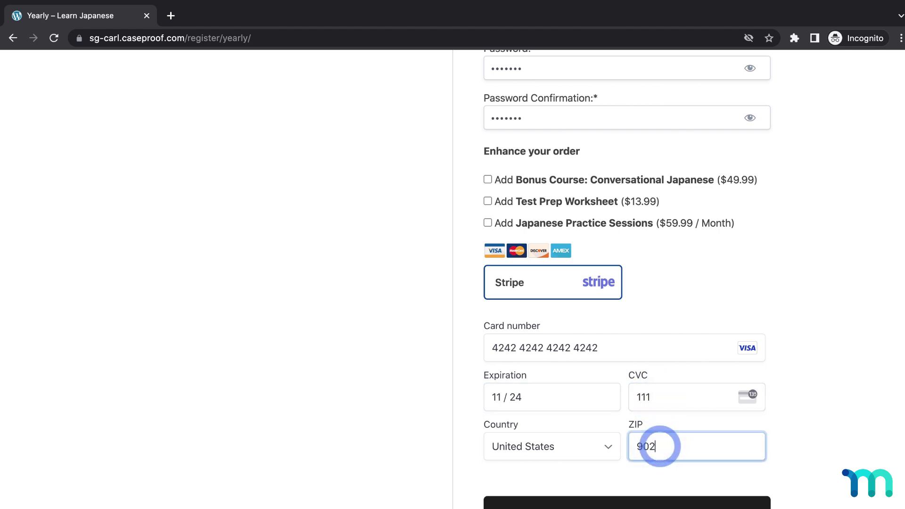
click(674, 506)
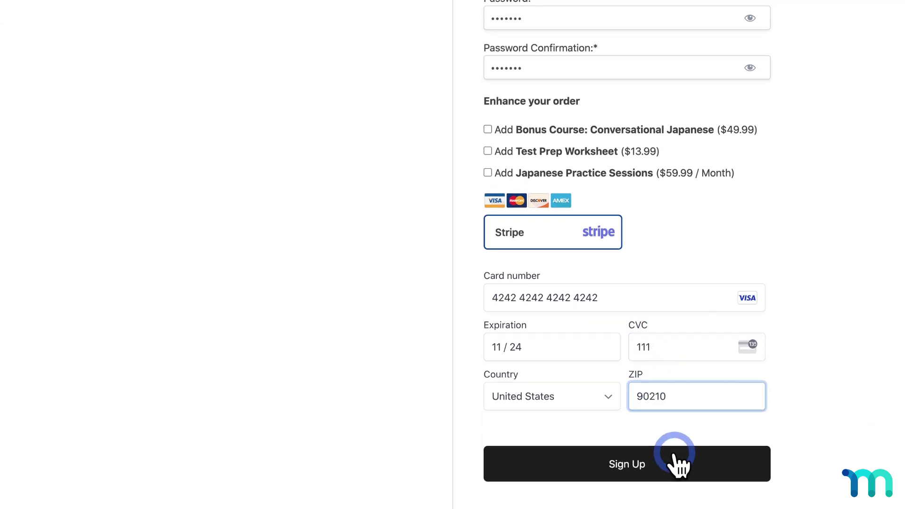
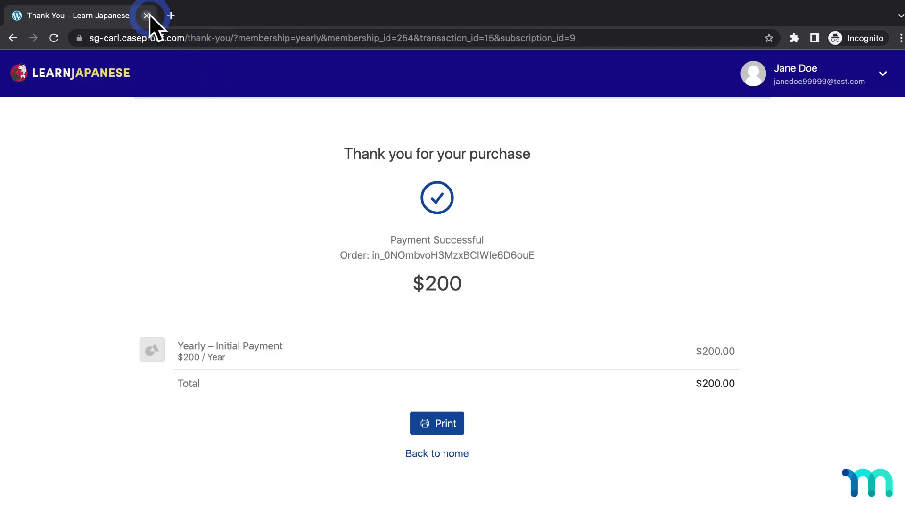
Step: Close the finished Yearly test purchase window showing the successful $200 payment
click(147, 15)
Step: Close the test purchase window and save Stripe Checkout as the Stripe integration
click(302, 285)
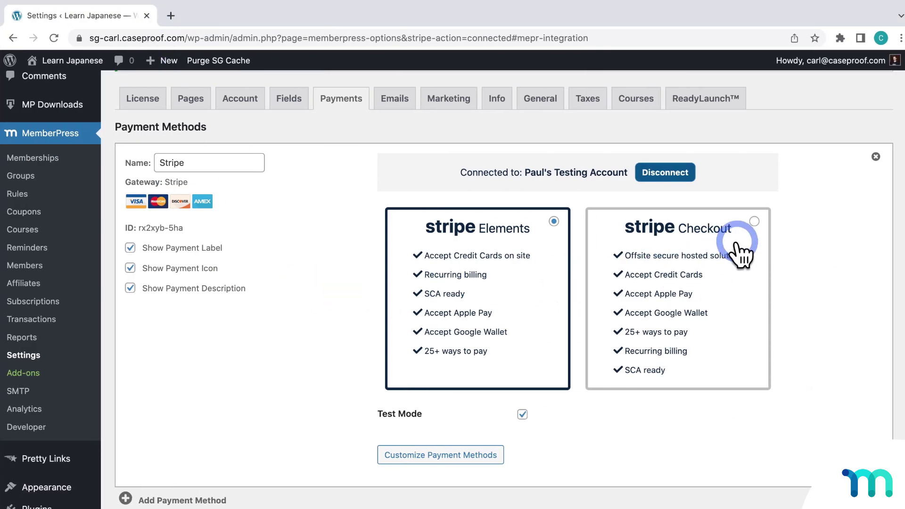
click(754, 221)
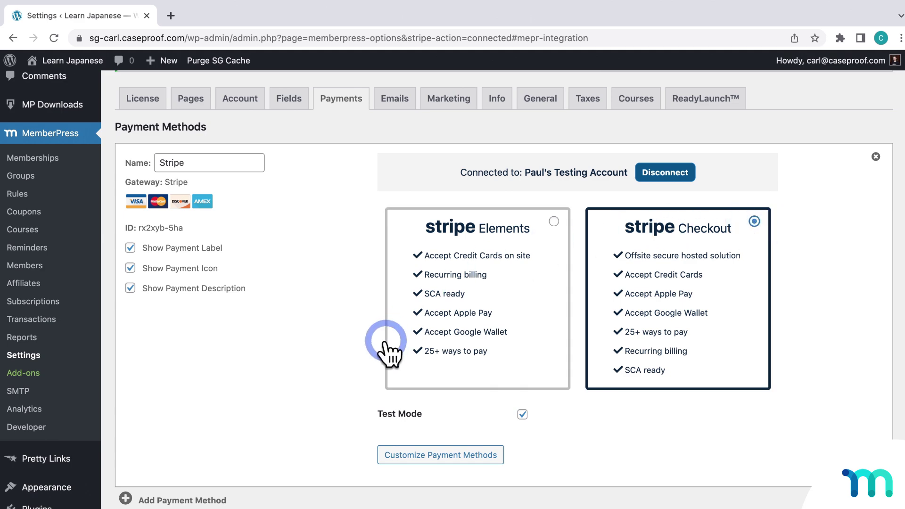
scroll(186, 497, down, 3)
click(164, 462)
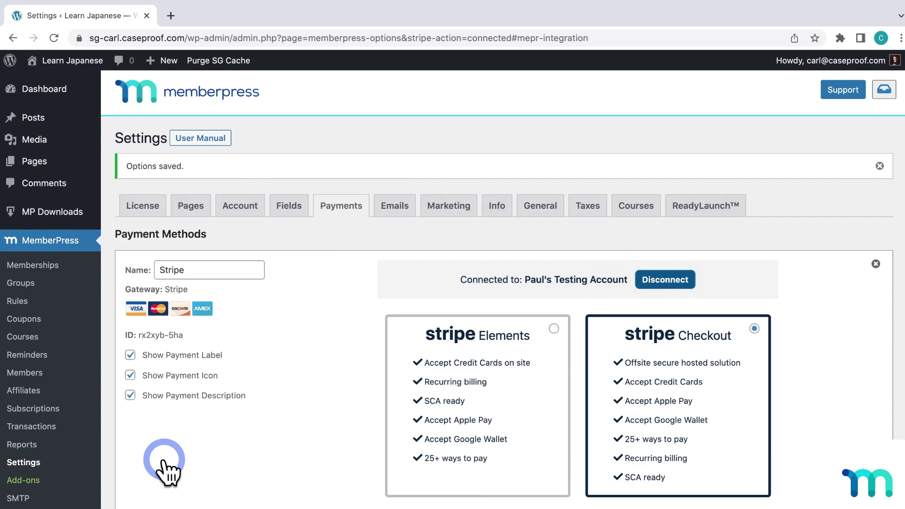
Step: Open the Learn Japanese site in a private browsing window
mouse_move(39, 63)
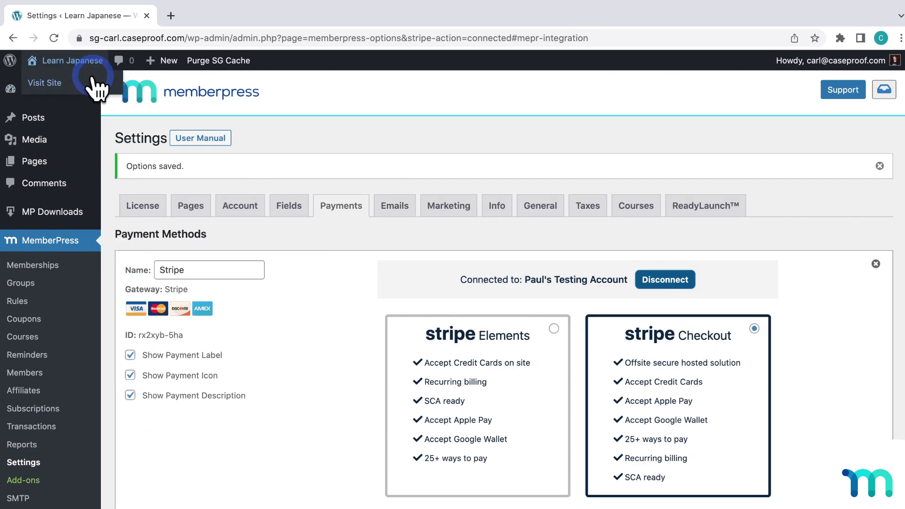
right_click(109, 87)
click(131, 108)
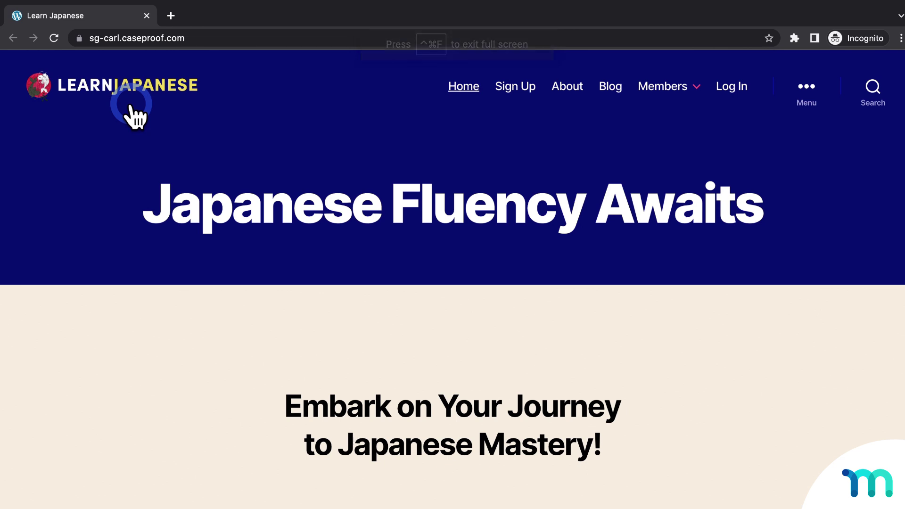
Step: Choose the Yearly plan from Sign Up and enter the new member's first and last name
click(514, 91)
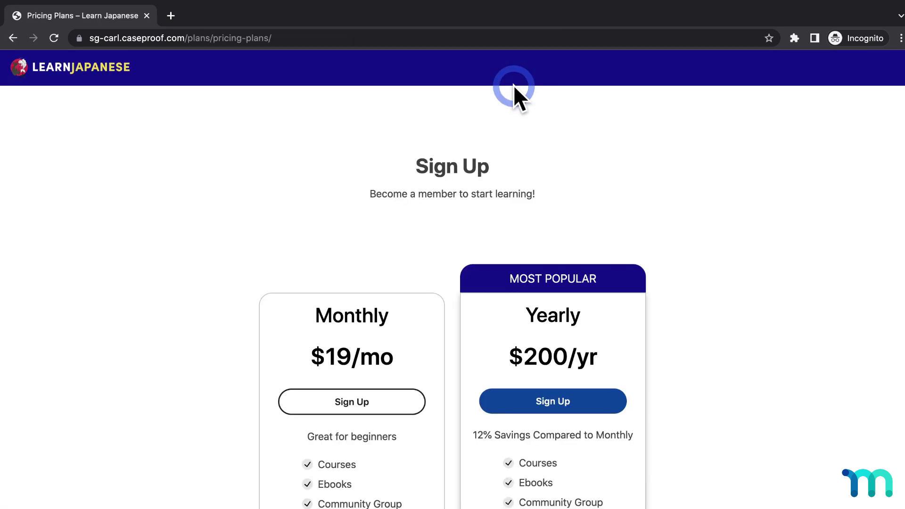
click(578, 401)
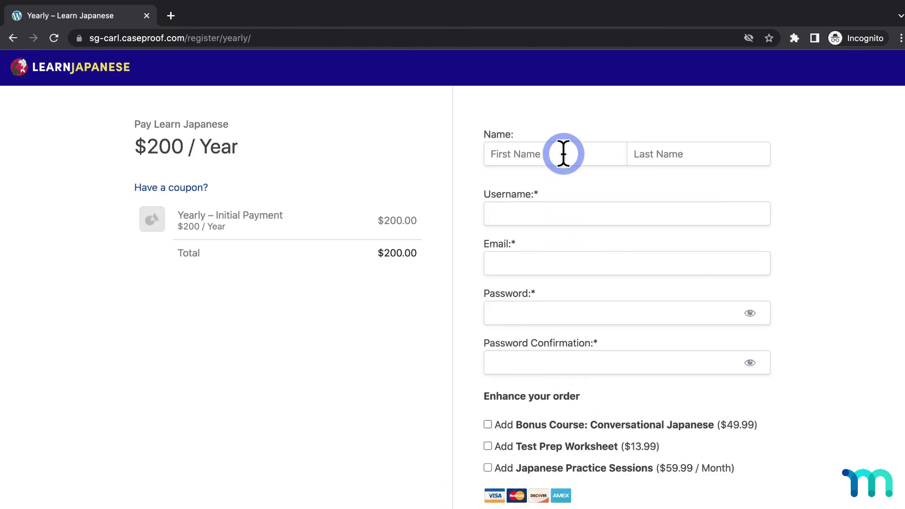
click(562, 151)
text(John)
key(Tab)
text(Dough)
Step: Fill in the username, email and both password fields, then submit to proceed to payment
key(Tab)
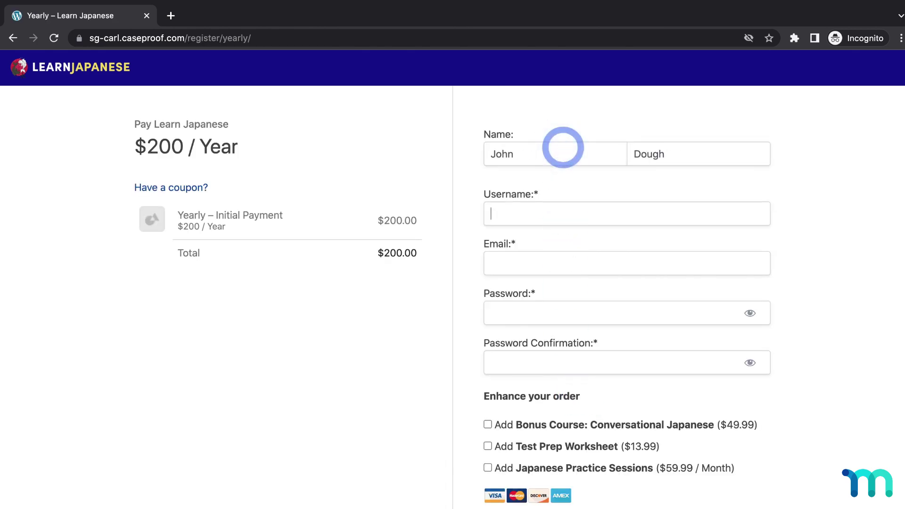
key(Tab)
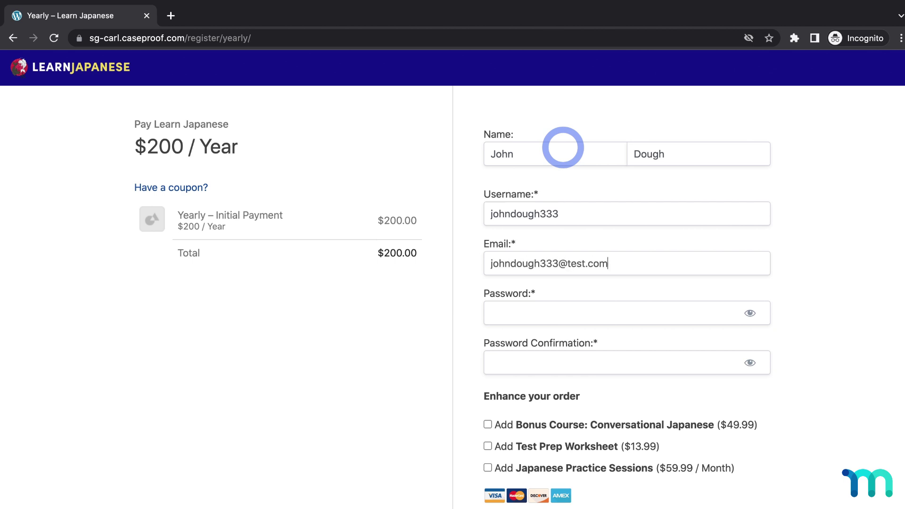
key(Tab)
key(Tab)
scroll(810, 284, down, 5)
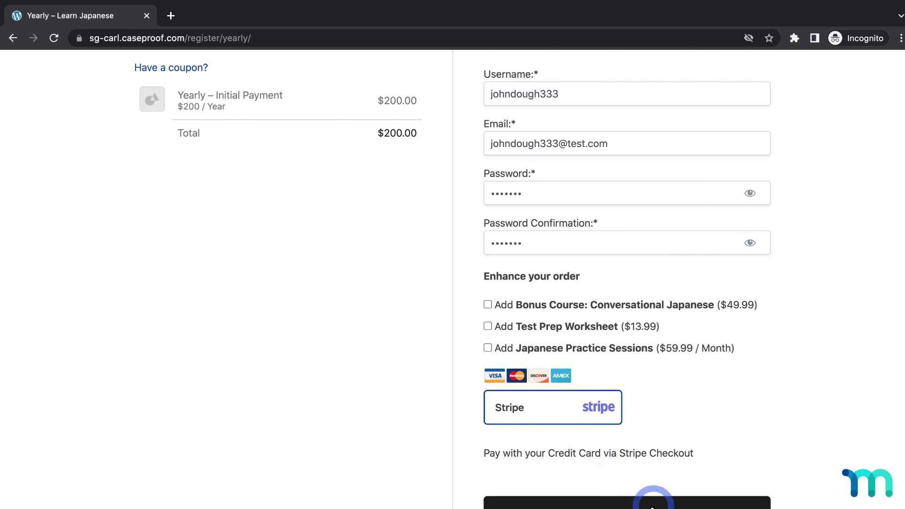
click(652, 504)
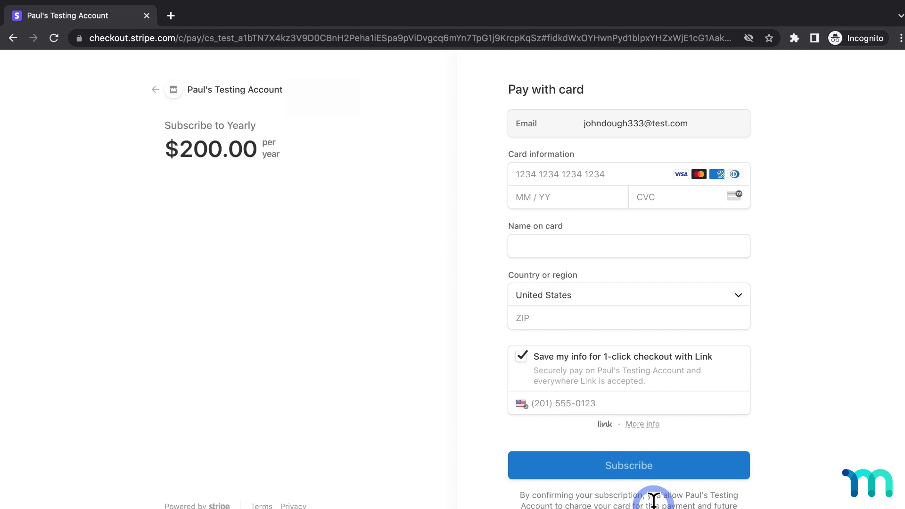
Step: Pay the $200 Yearly subscription with test card details and billing ZIP, opting out of Link
click(581, 173)
text(4242)
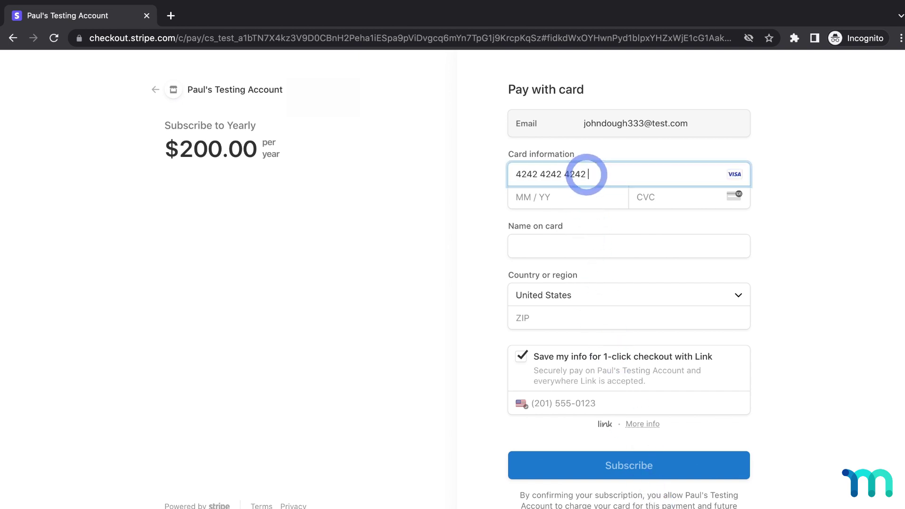
text(4242424242421124111John Dough)
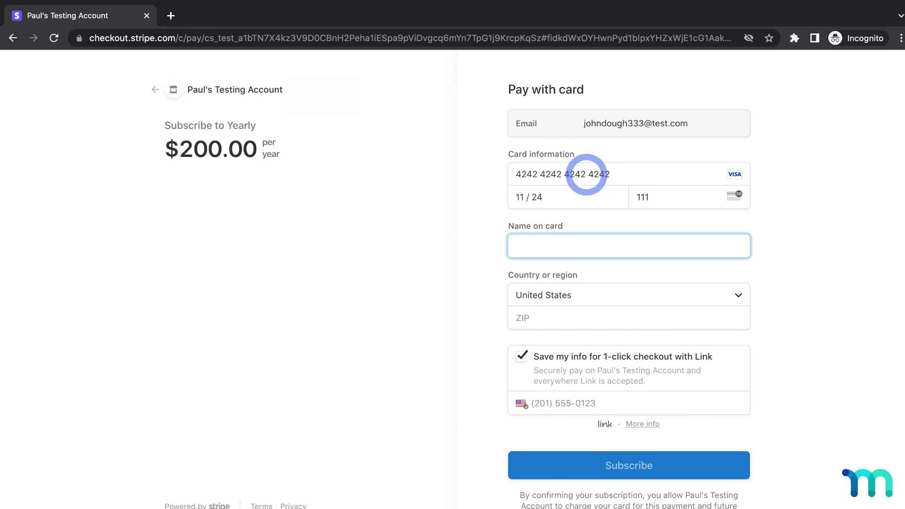
click(627, 312)
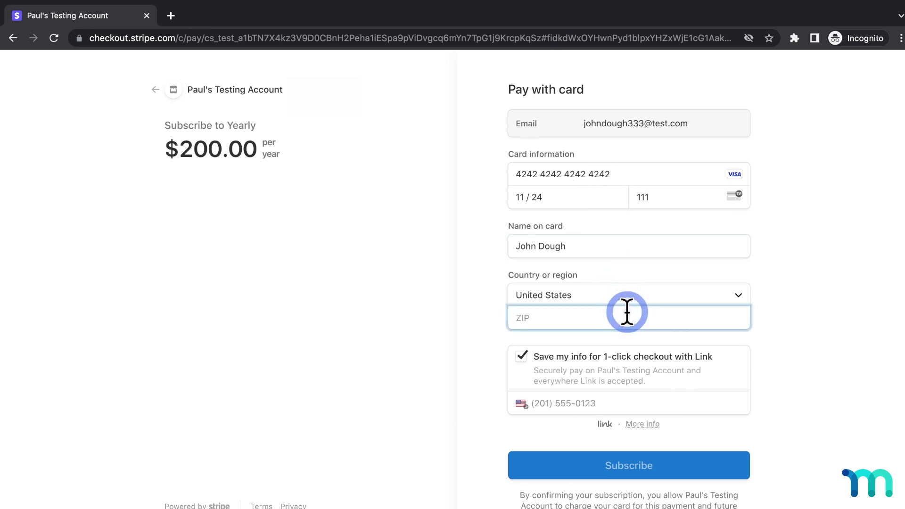
text(90210)
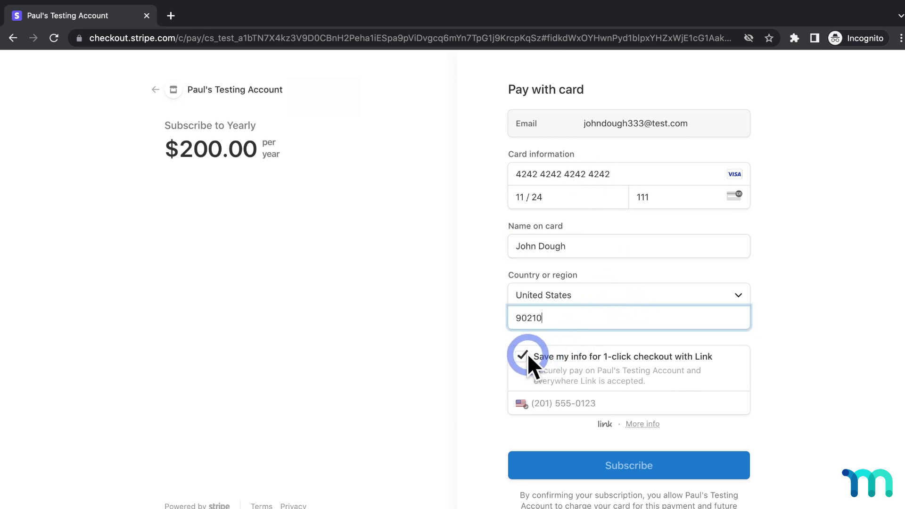
click(522, 356)
click(624, 428)
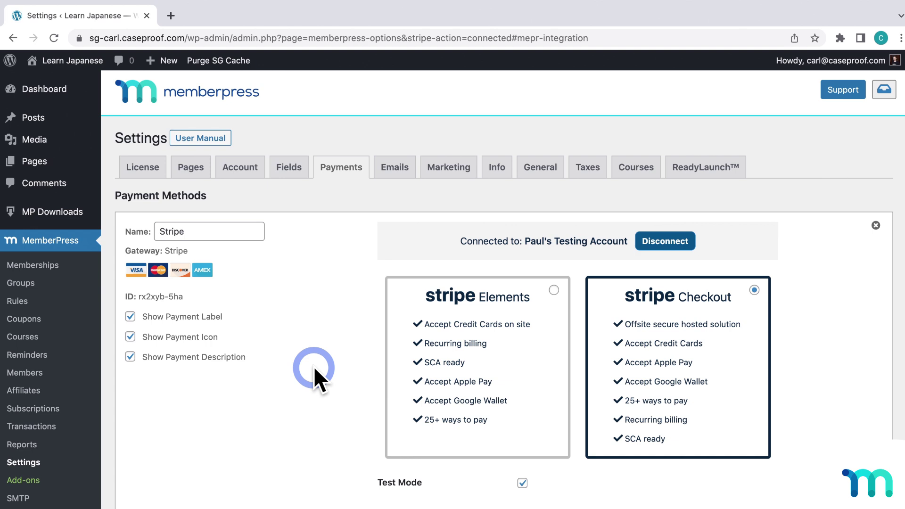
Step: Switch the Stripe integration back to Stripe Elements and save the payment settings
click(499, 325)
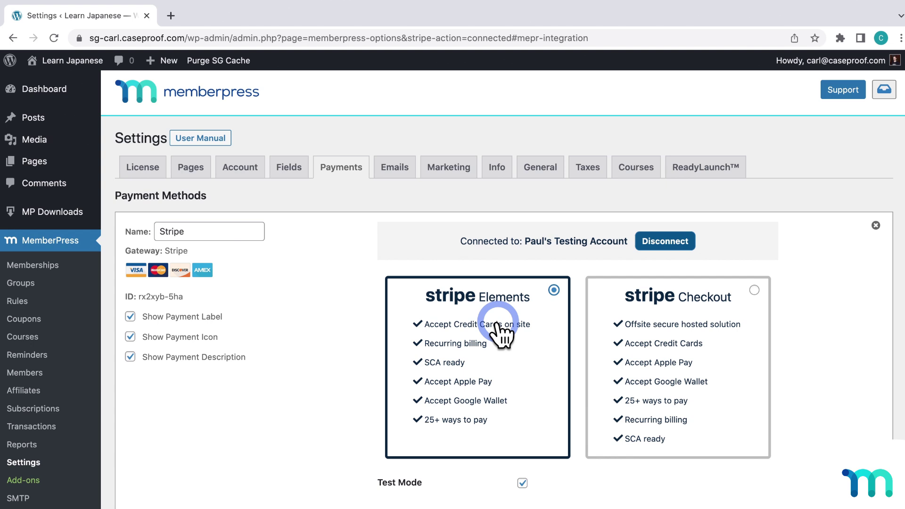
scroll(502, 335, down, 2)
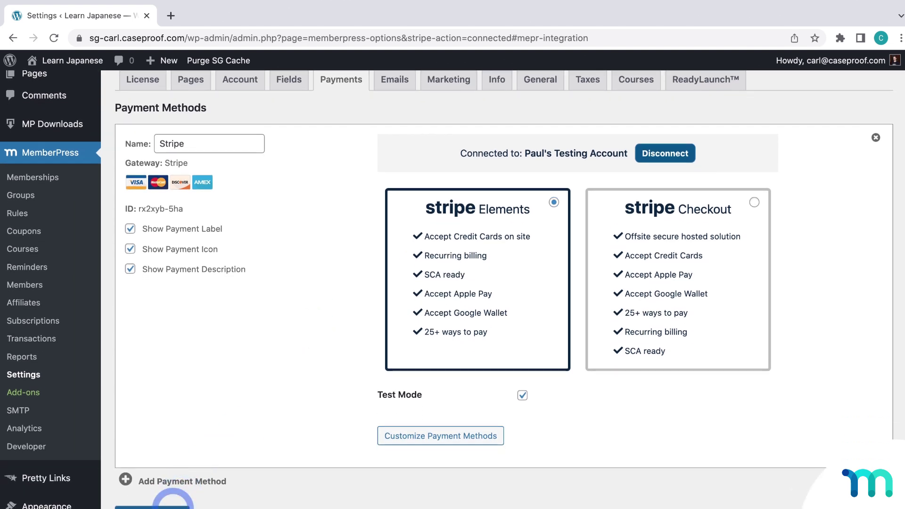
click(169, 505)
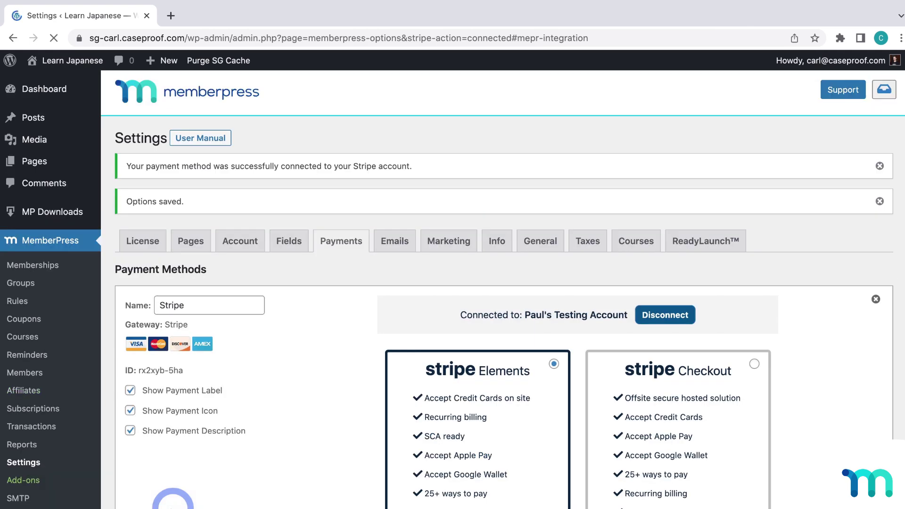
click(469, 366)
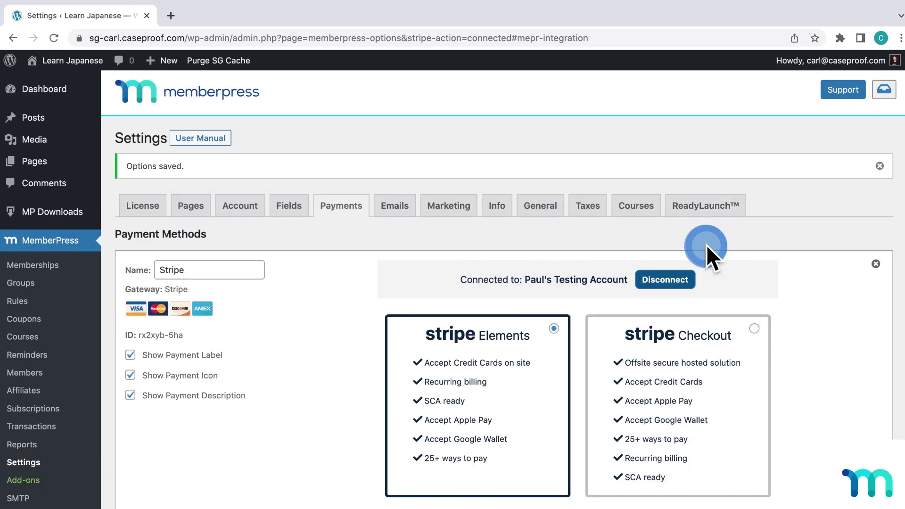
Step: Turn off the ReadyLaunch™ Registration Page template and save the design settings
click(709, 208)
scroll(557, 278, down, 4)
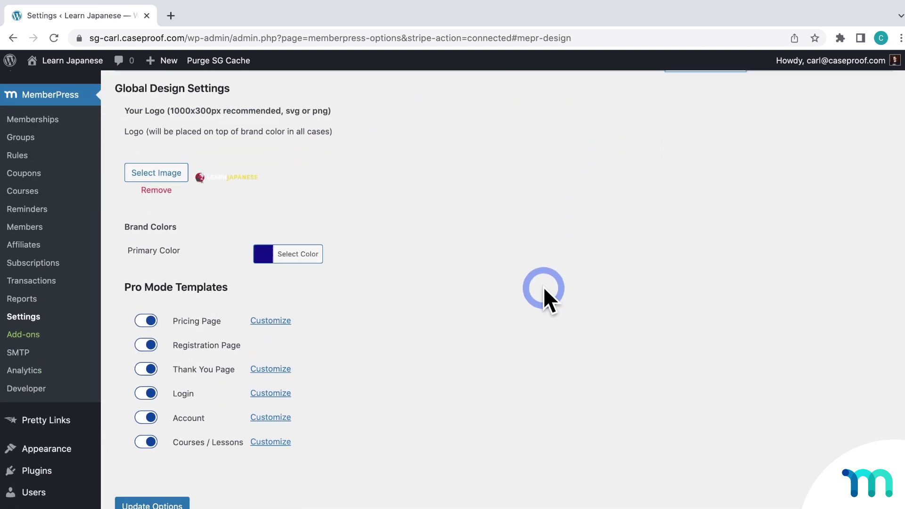
click(147, 312)
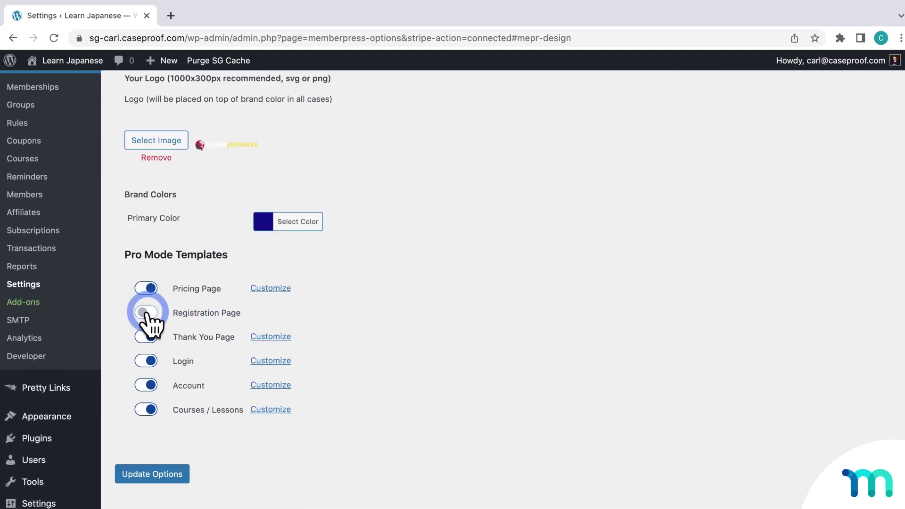
click(165, 474)
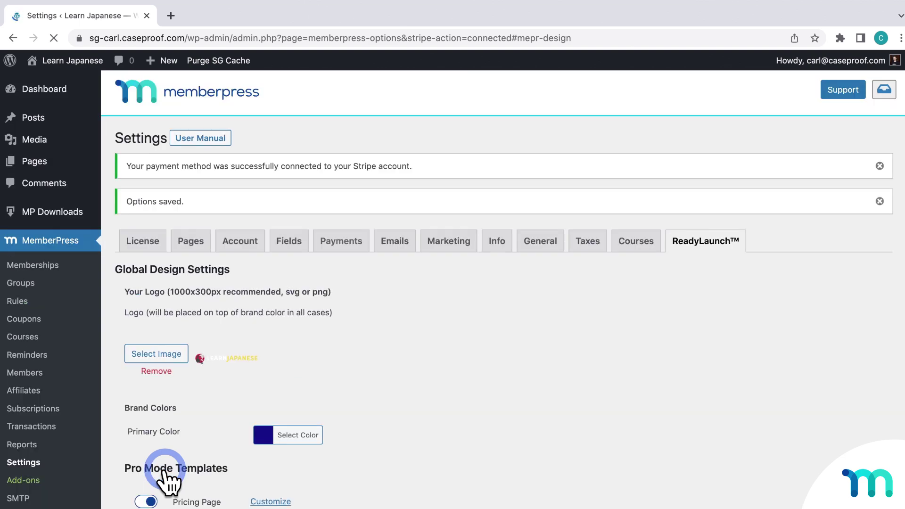
Step: Open the site in a private window and pick the Yearly plan from the pricing page
right_click(81, 77)
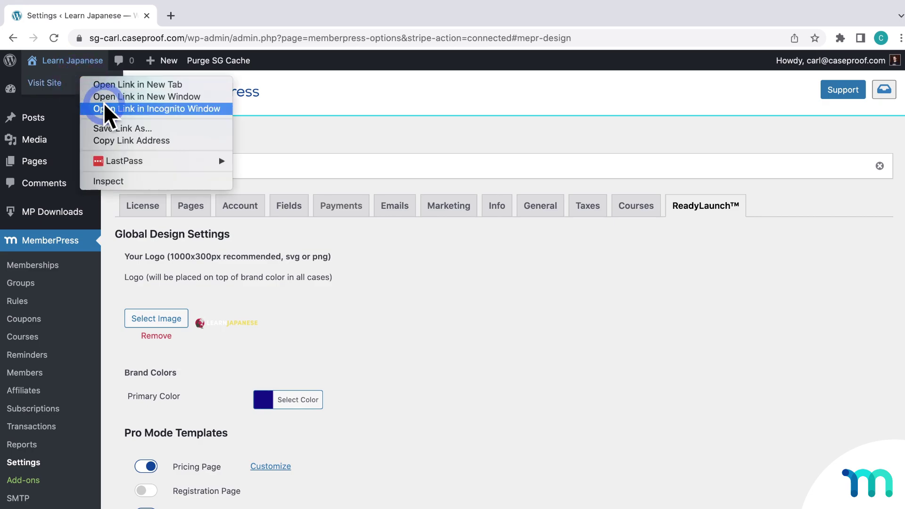
click(104, 107)
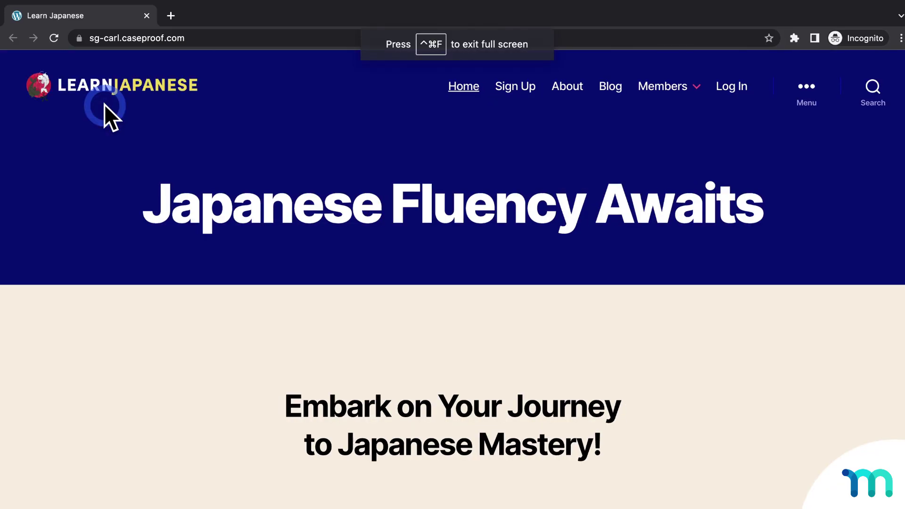
click(511, 91)
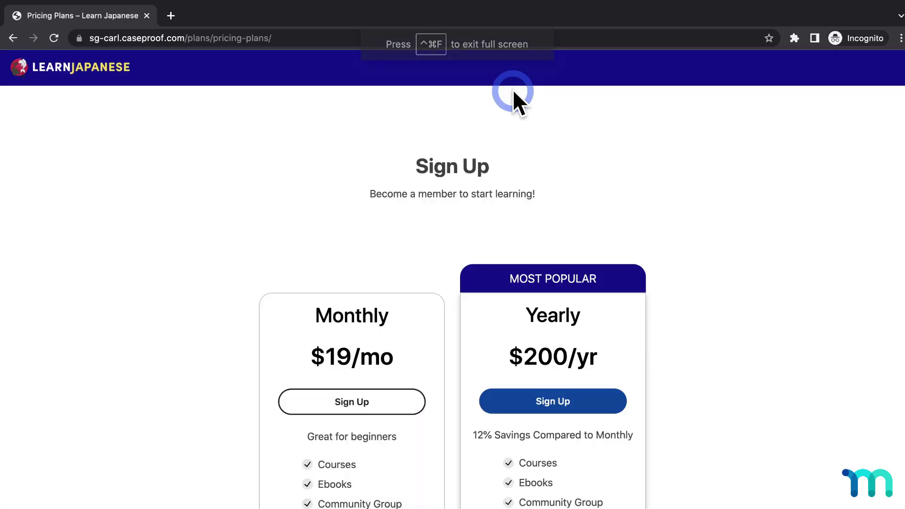
scroll(586, 262, down, 1)
click(571, 392)
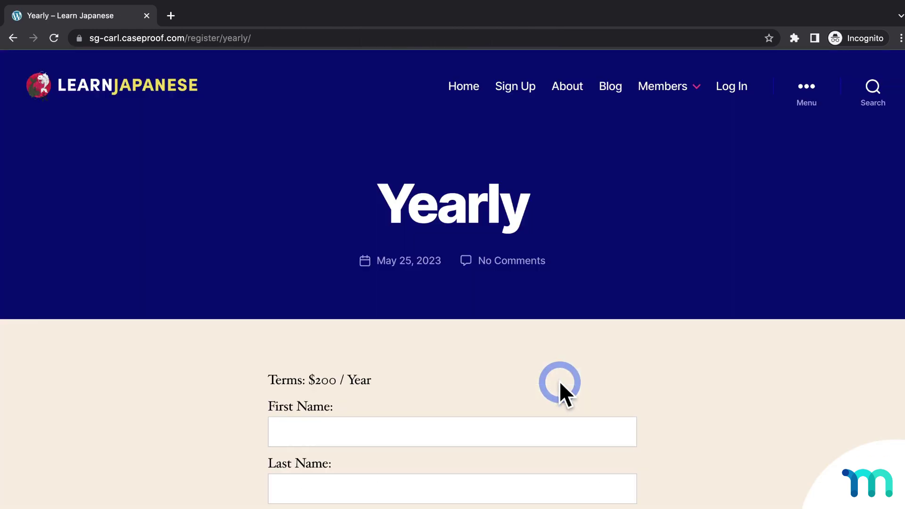
scroll(559, 381, down, 5)
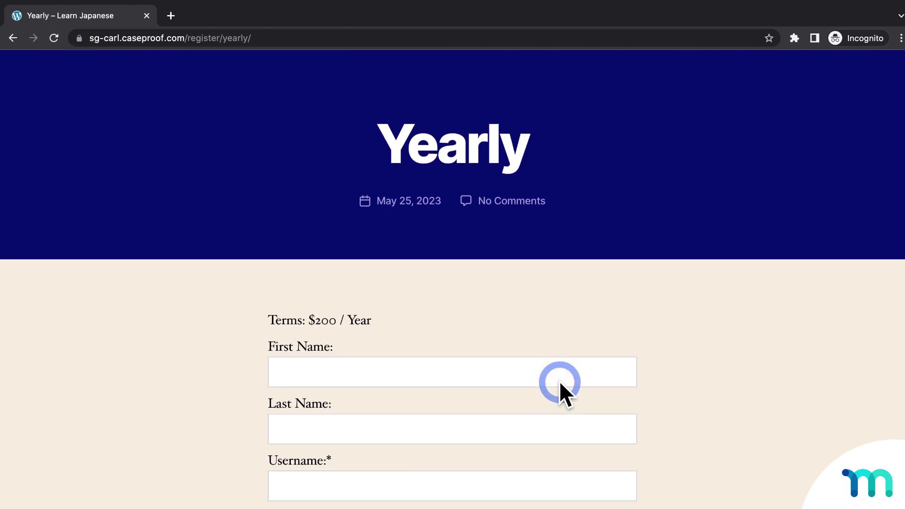
scroll(560, 382, down, 7)
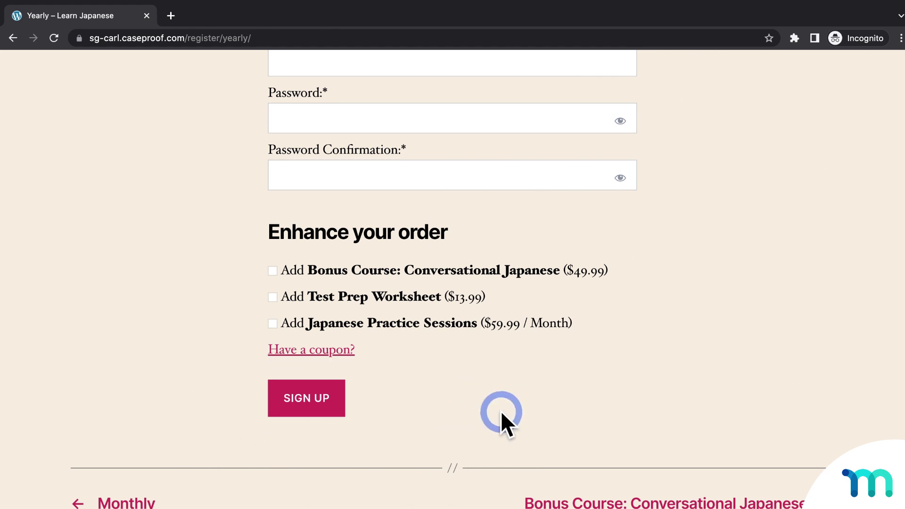
scroll(500, 411, up, 7)
Step: Fill the Yearly form with the test member's name, username, email and password, then sign up
click(443, 206)
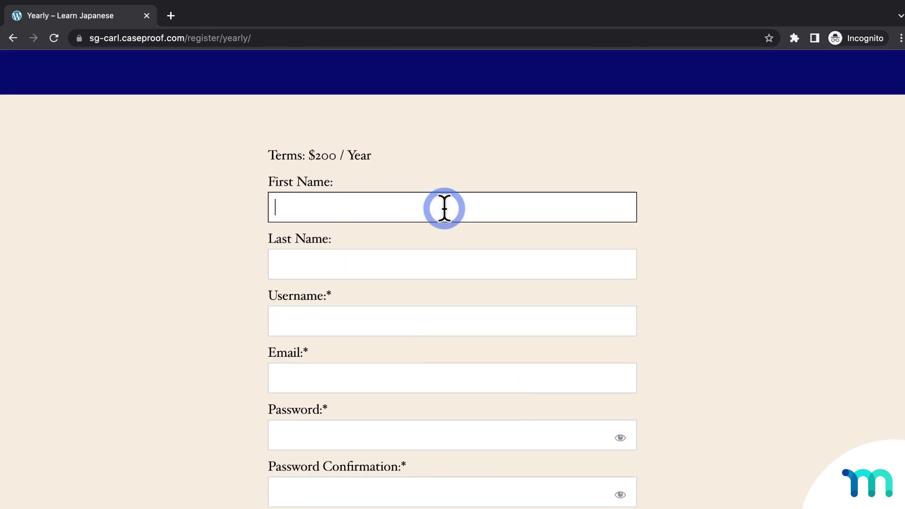
key(Tab)
key(Tab)
key(Tab)
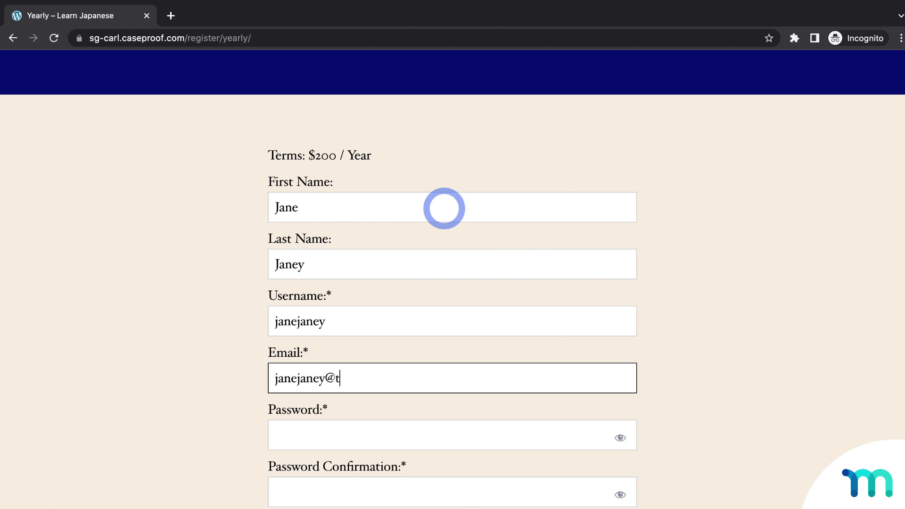
key(Tab)
key(Tab)
scroll(503, 236, down, 12)
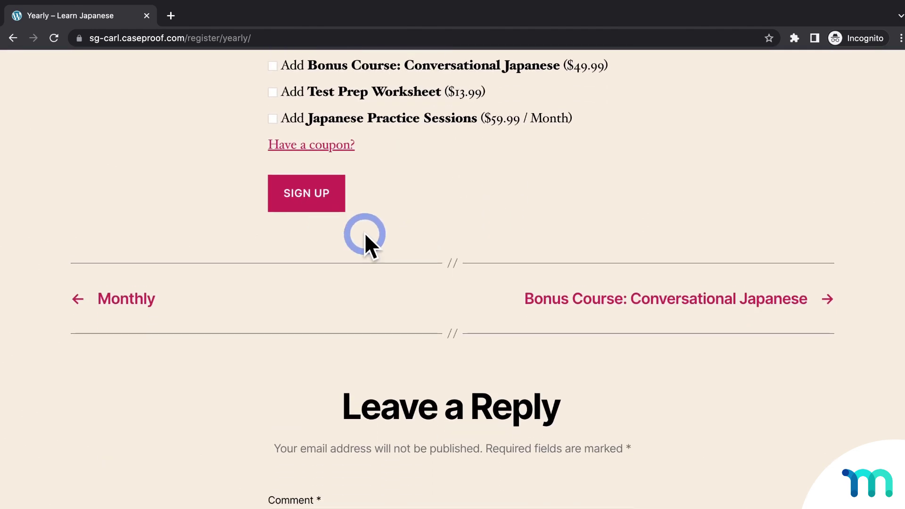
click(316, 188)
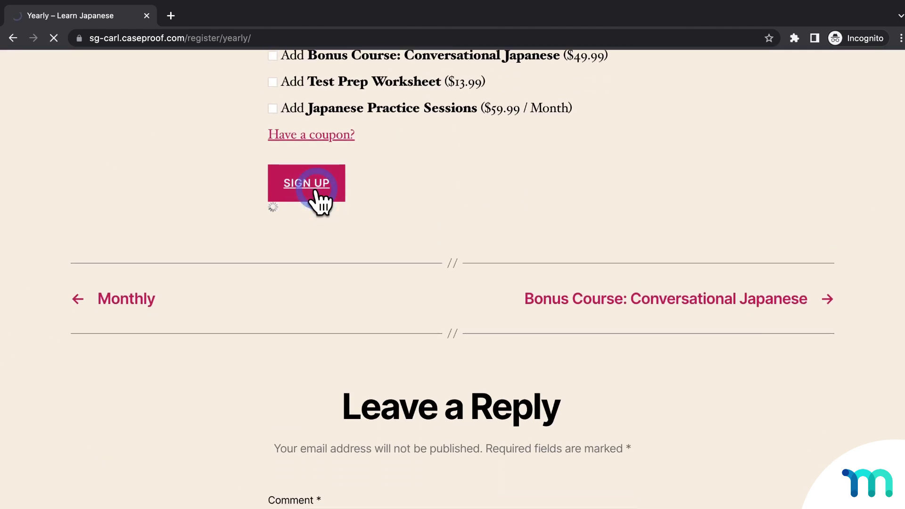
Step: Scroll through the theme-styled $200 checkout page with embedded card fields
scroll(557, 208, down, 3)
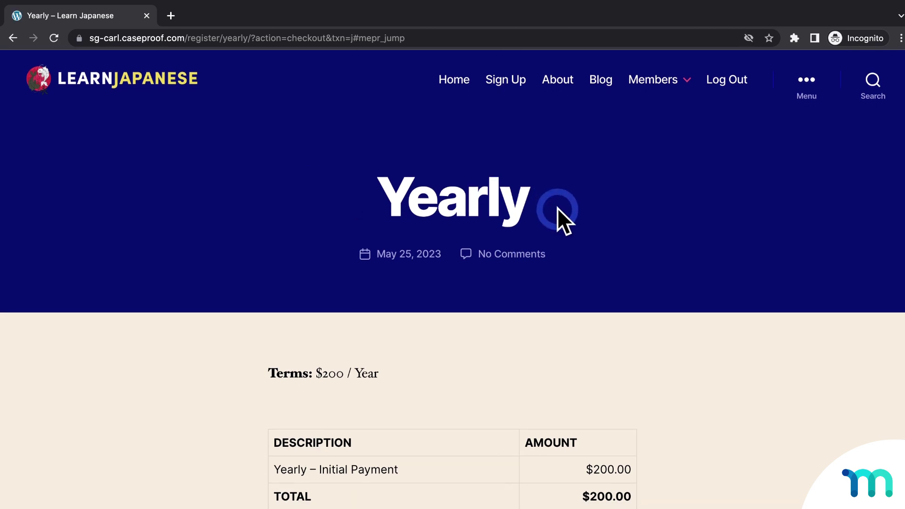
scroll(707, 243, down, 5)
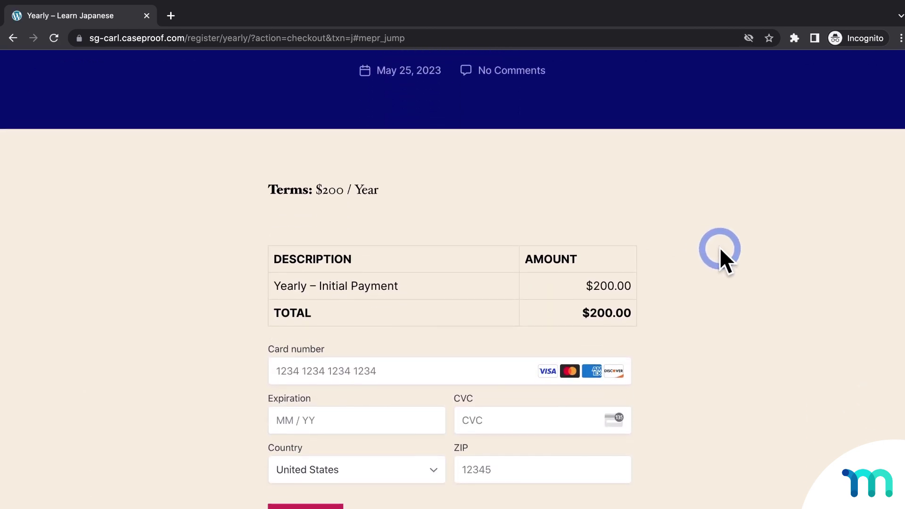
scroll(719, 247, up, 1)
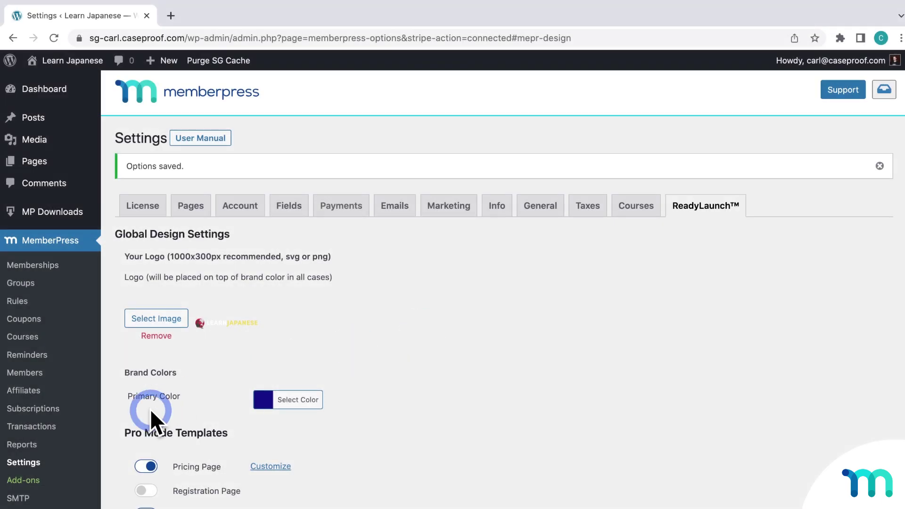
Step: Enable Single Page Checkout on the Account tab and save the options
click(239, 212)
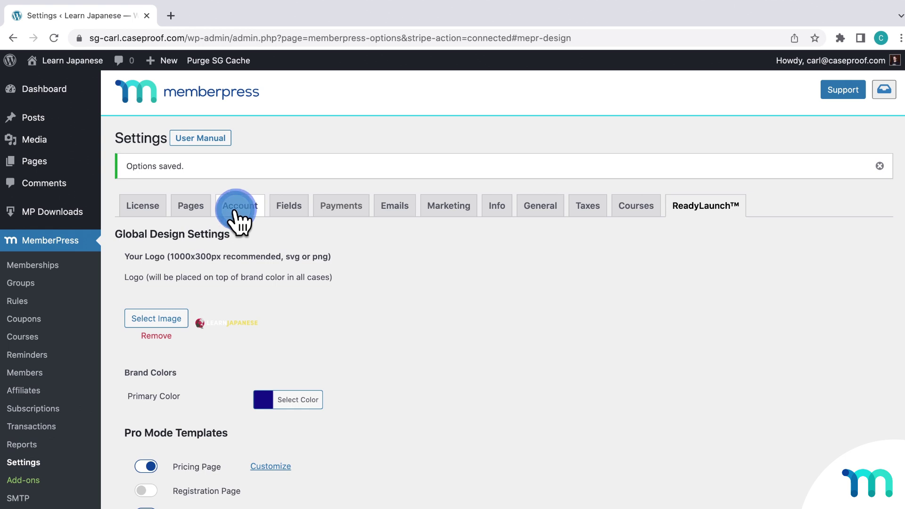
scroll(217, 261, down, 2)
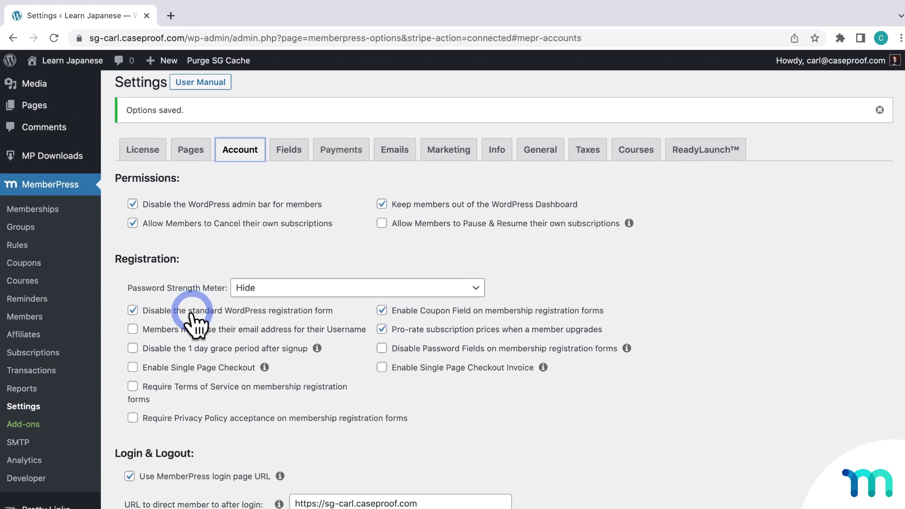
click(133, 368)
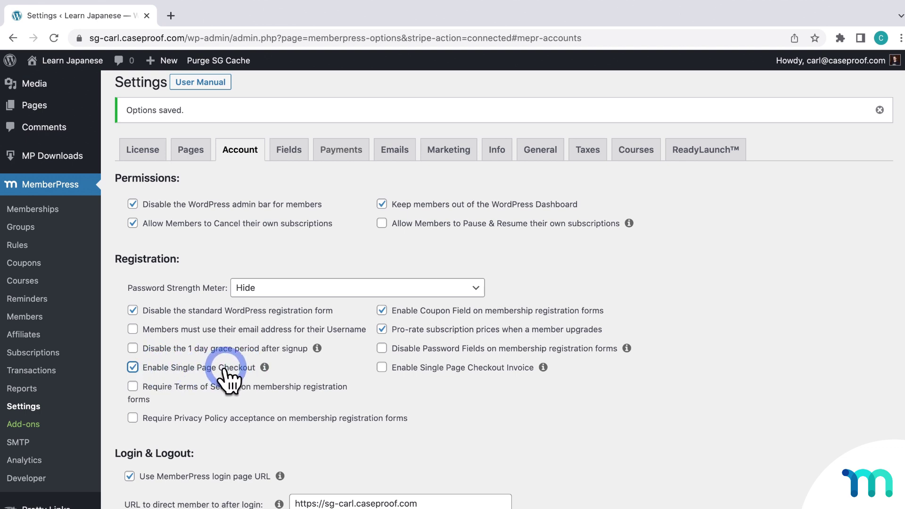
scroll(228, 377, down, 15)
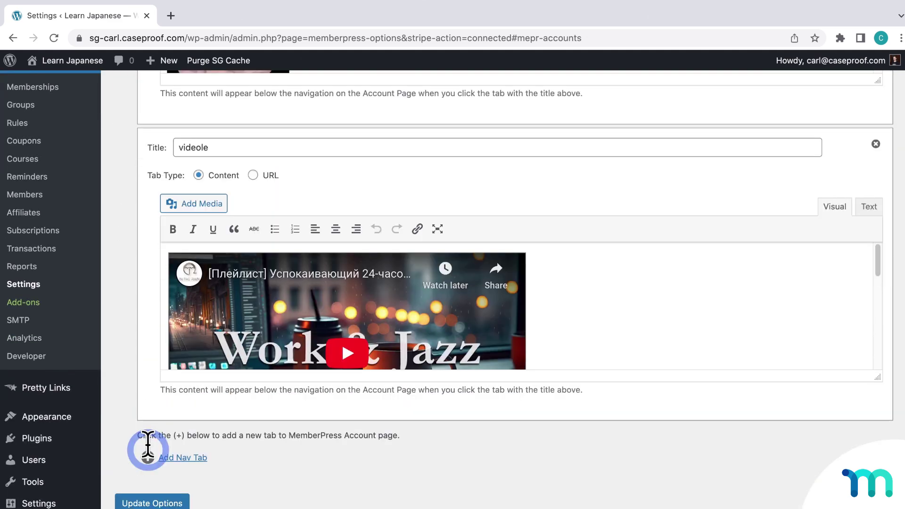
click(154, 508)
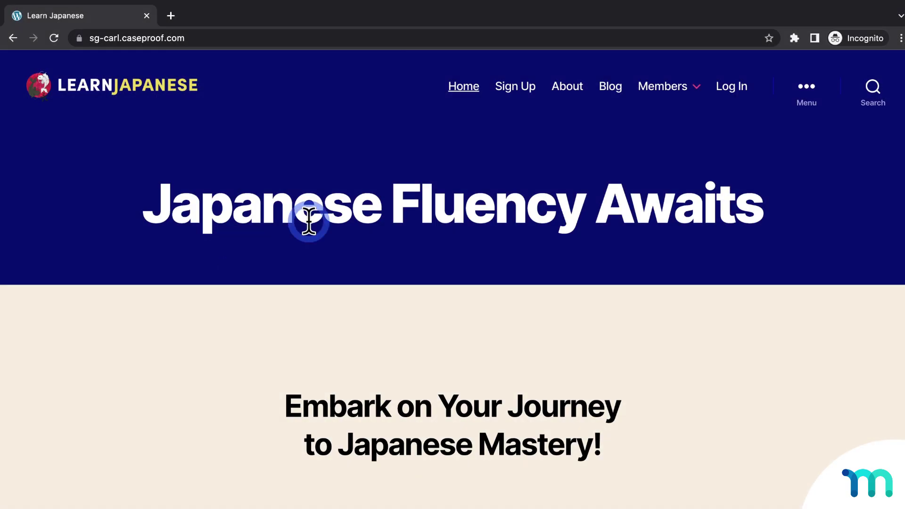
Step: Open the Yearly plan sign-up and review the single-page form with registration, add-ons and card fields
click(529, 89)
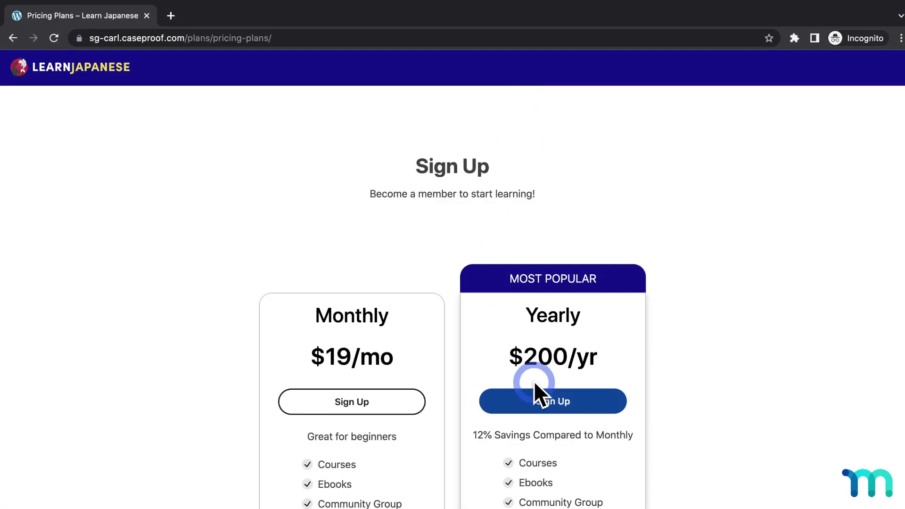
click(540, 395)
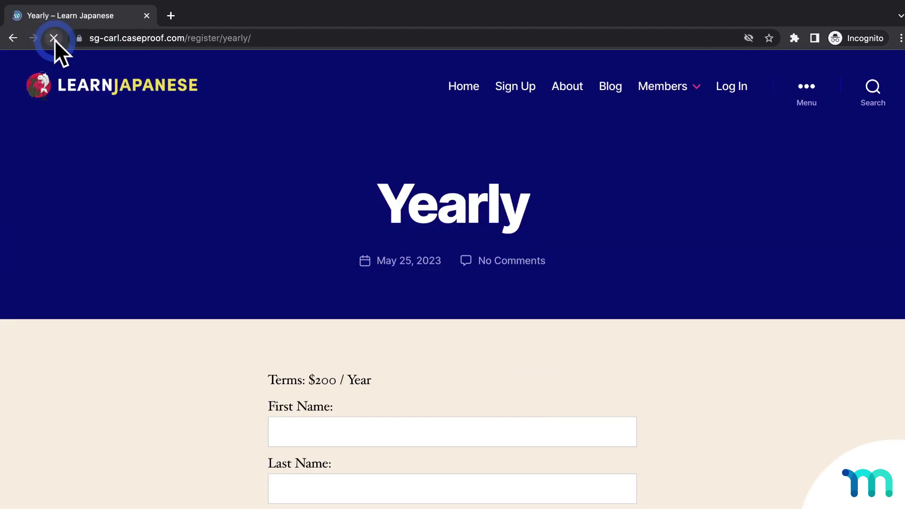
scroll(527, 226, down, 12)
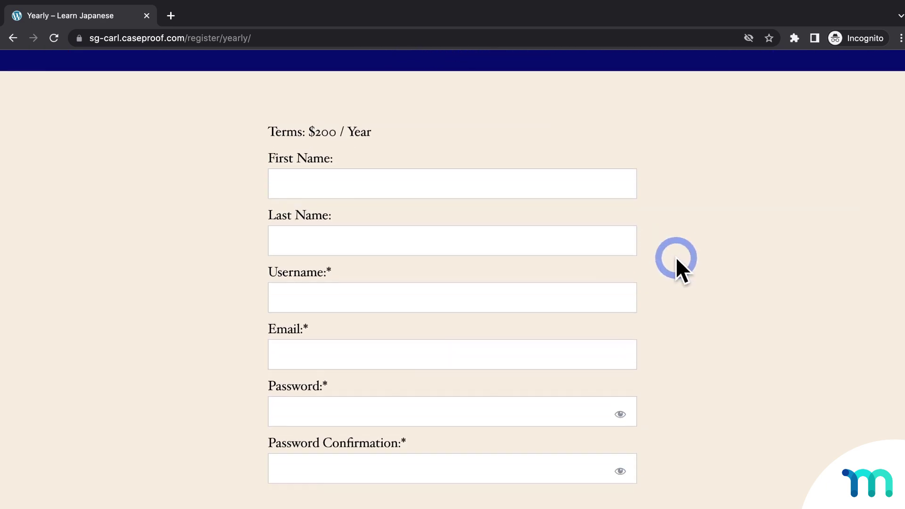
scroll(716, 375, down, 1)
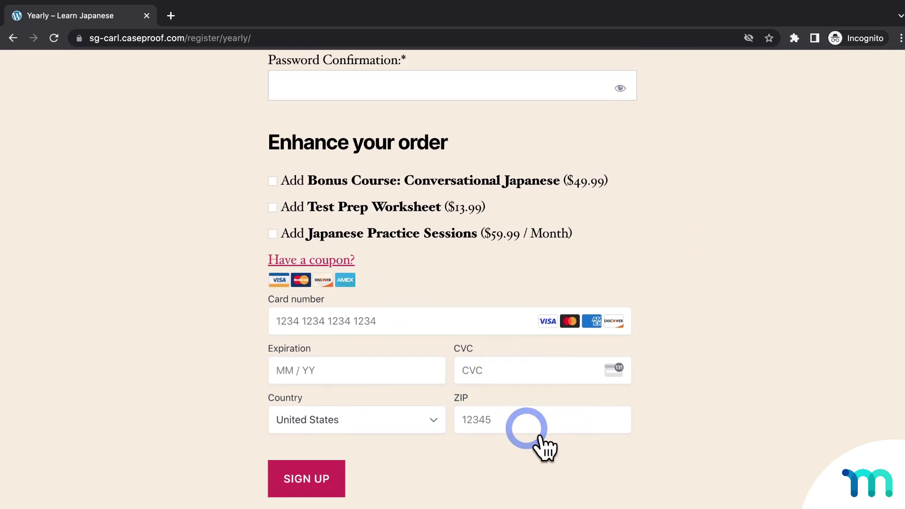
scroll(571, 393, up, 11)
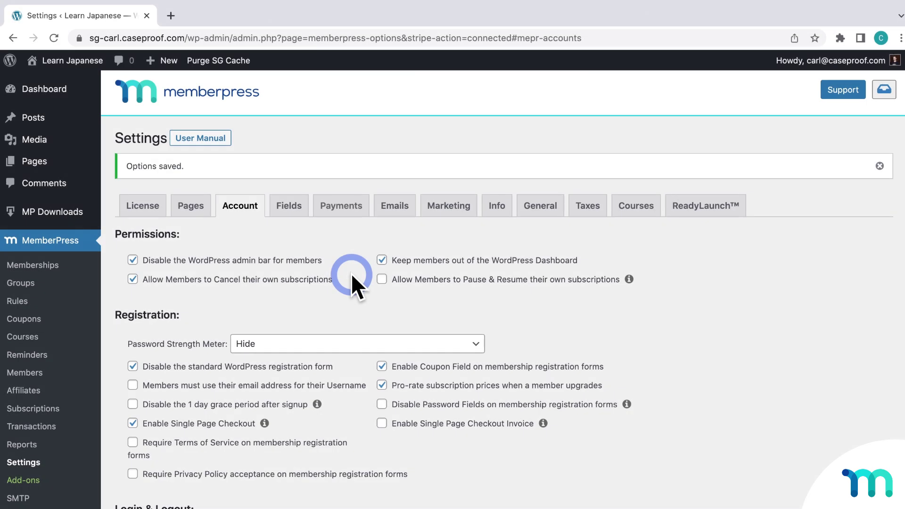
Step: On the Payments tab, select Stripe Checkout instead of Stripe Elements and save
click(349, 210)
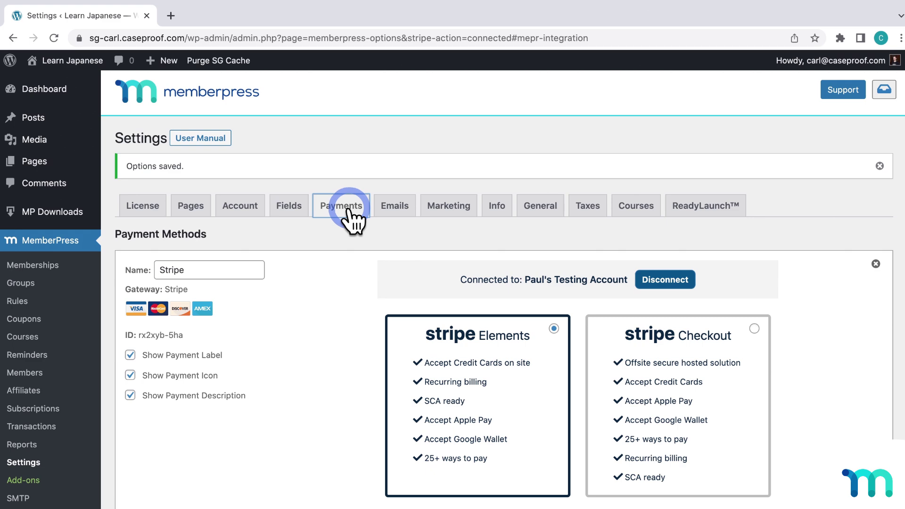
click(699, 370)
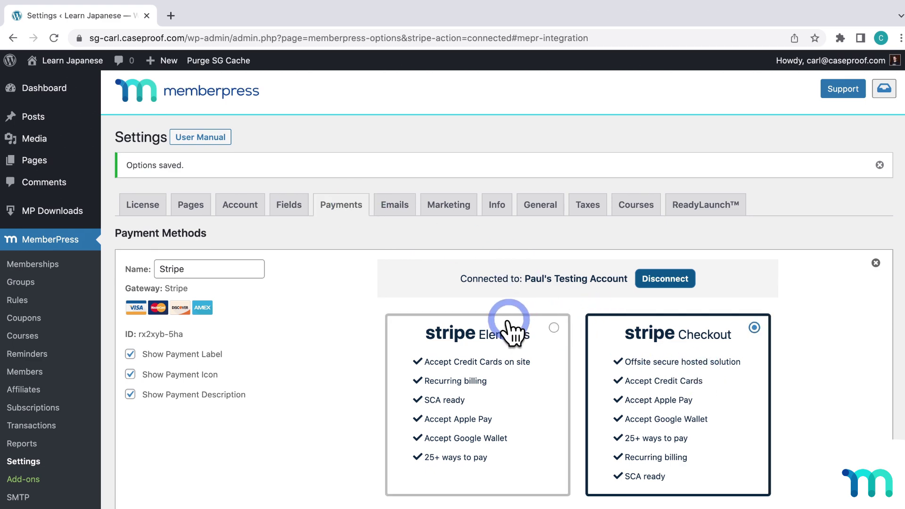
scroll(279, 367, down, 3)
scroll(279, 366, down, 1)
click(185, 474)
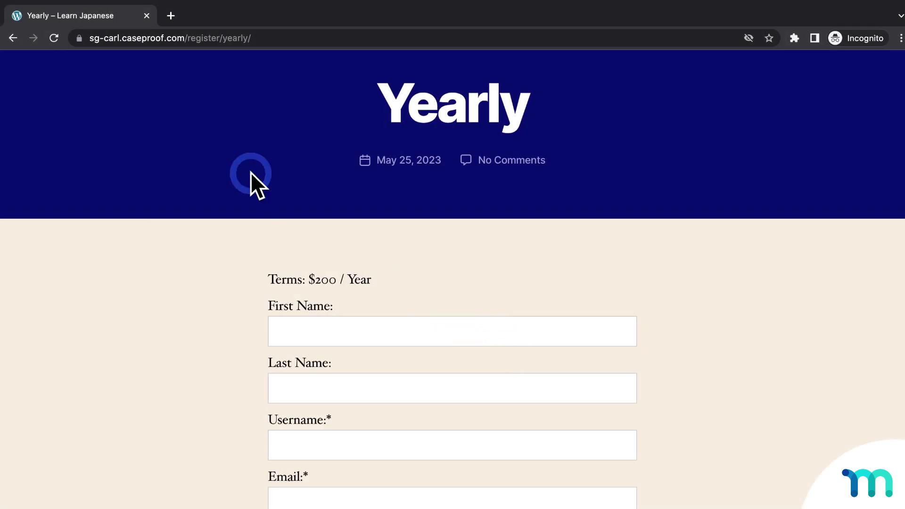
Step: Reload the Yearly registration page and enter the test member's first and last name
click(54, 38)
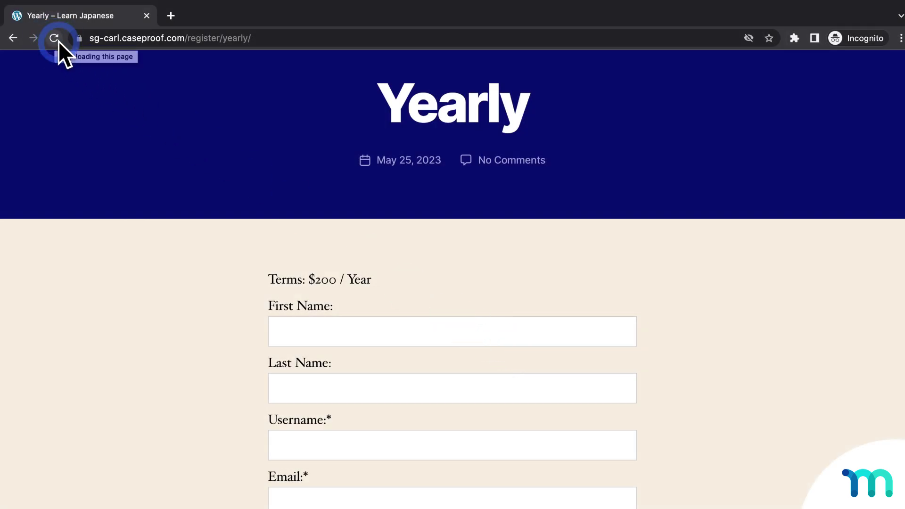
scroll(613, 164, down, 11)
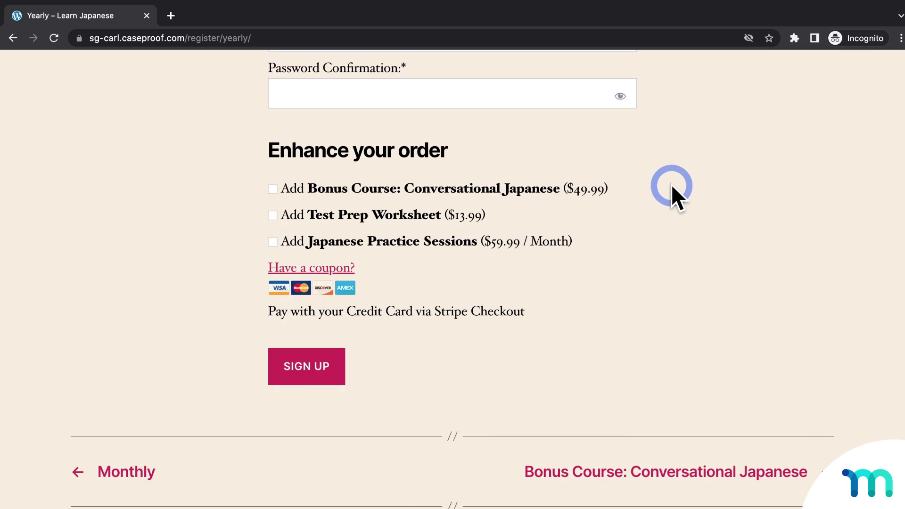
scroll(674, 188, up, 8)
click(580, 205)
text(Jane)
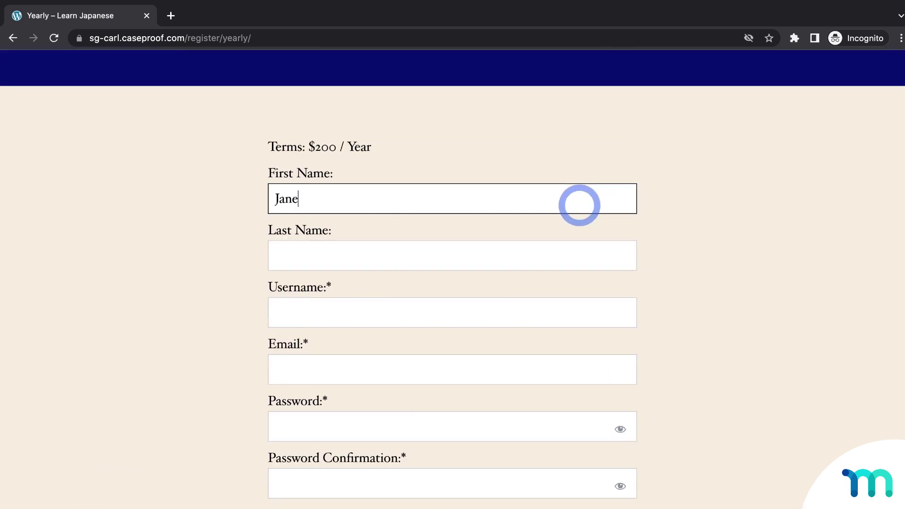
key(Tab)
text(John)
Step: Enter the username, email and both passwords, then submit the Yearly sign-up form
key(Tab)
key(Tab)
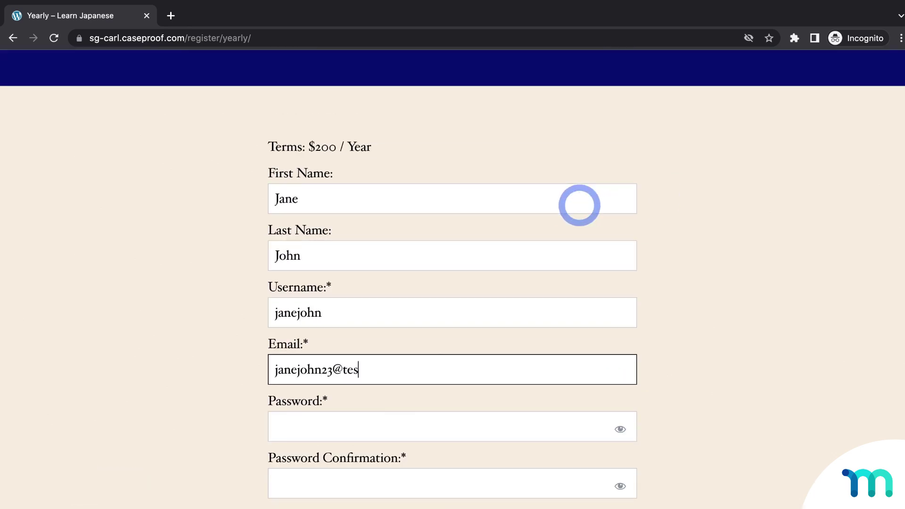
key(Tab)
key(Tab)
scroll(594, 236, down, 5)
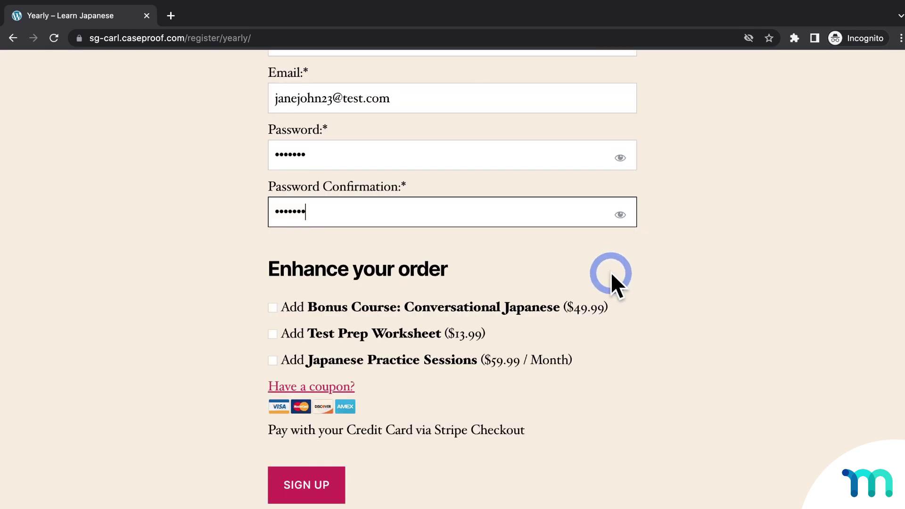
click(338, 482)
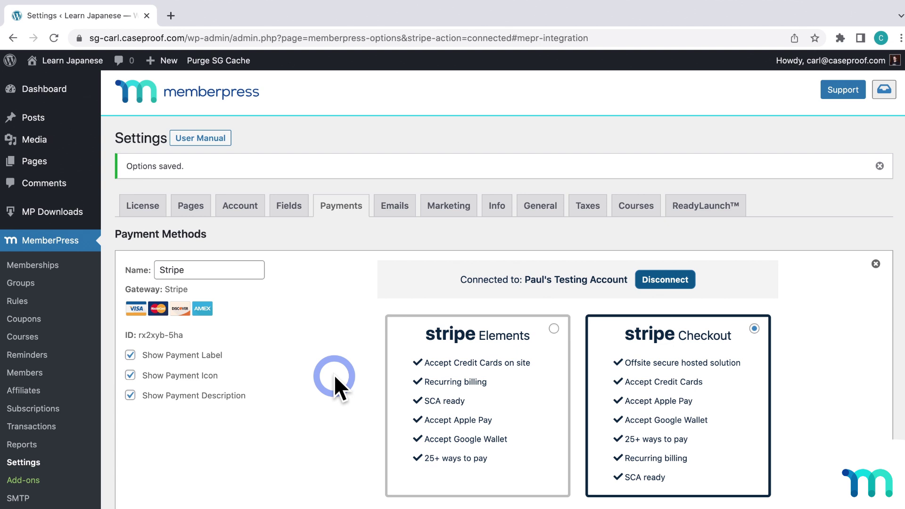
Step: Enable and save the ReadyLaunch Pro Mode Registration Page template, then select Stripe Elements under Payments
click(688, 212)
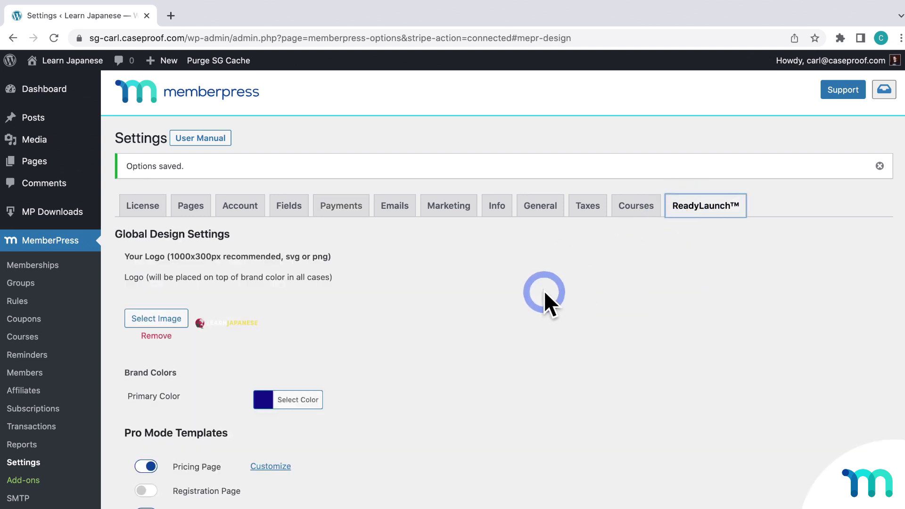
scroll(226, 415, down, 3)
click(147, 384)
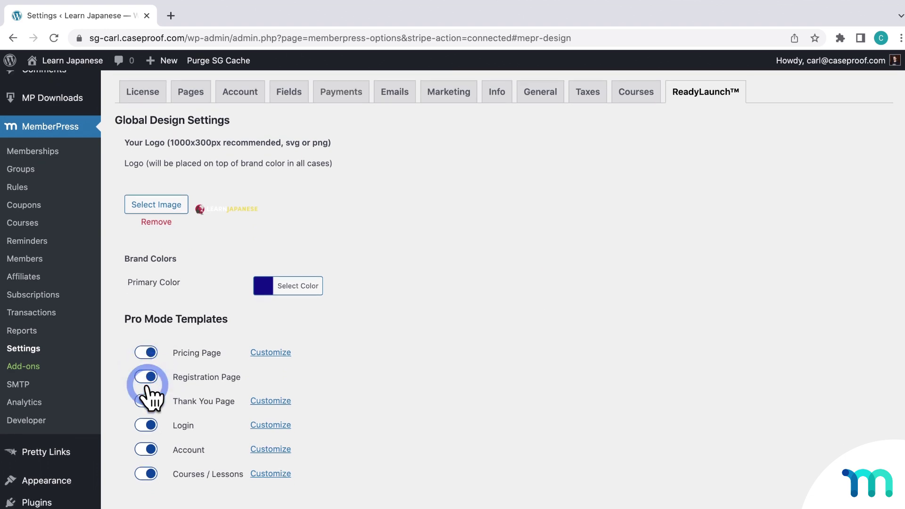
scroll(150, 396, down, 2)
click(150, 476)
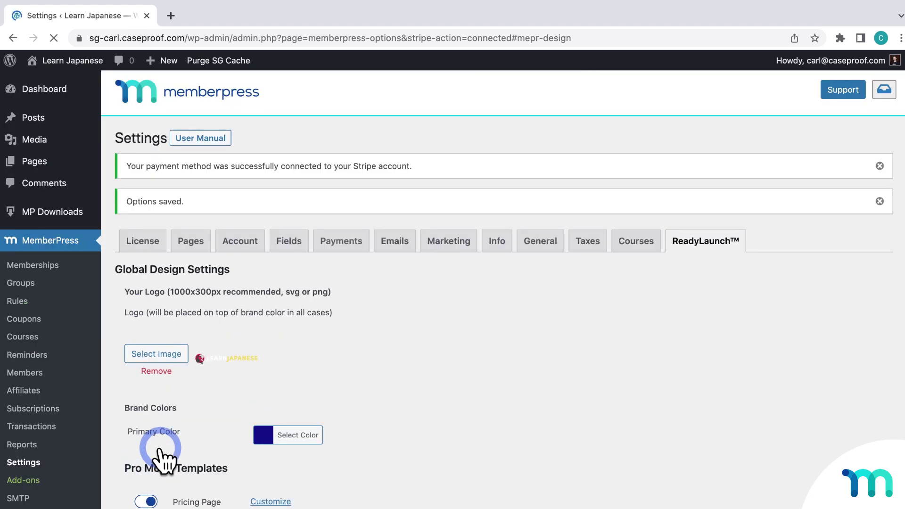
click(348, 252)
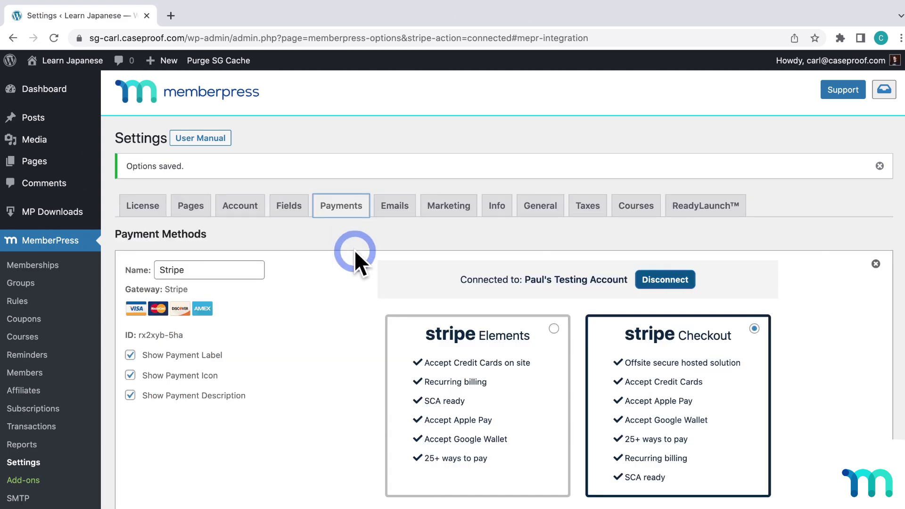
click(490, 367)
Step: Save Stripe Elements for the Stripe gateway and review the Customize Payment Methods list
scroll(316, 350, down, 3)
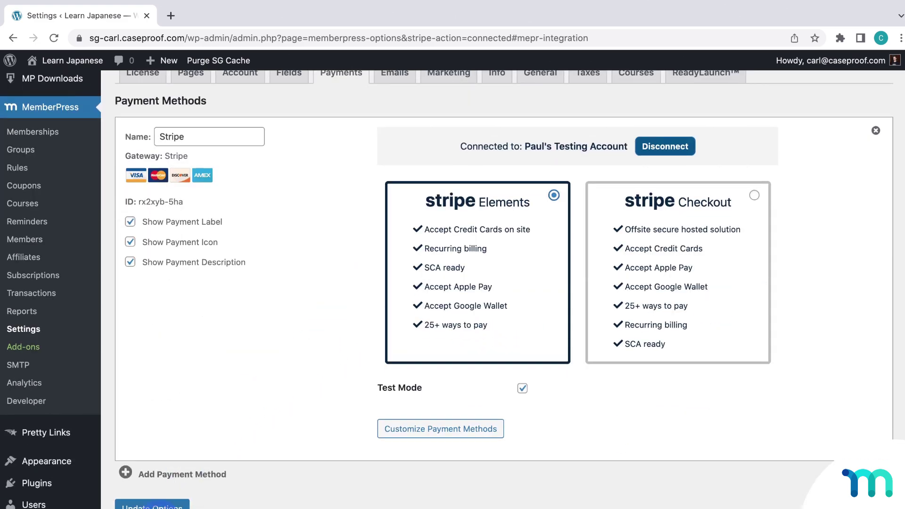
click(154, 505)
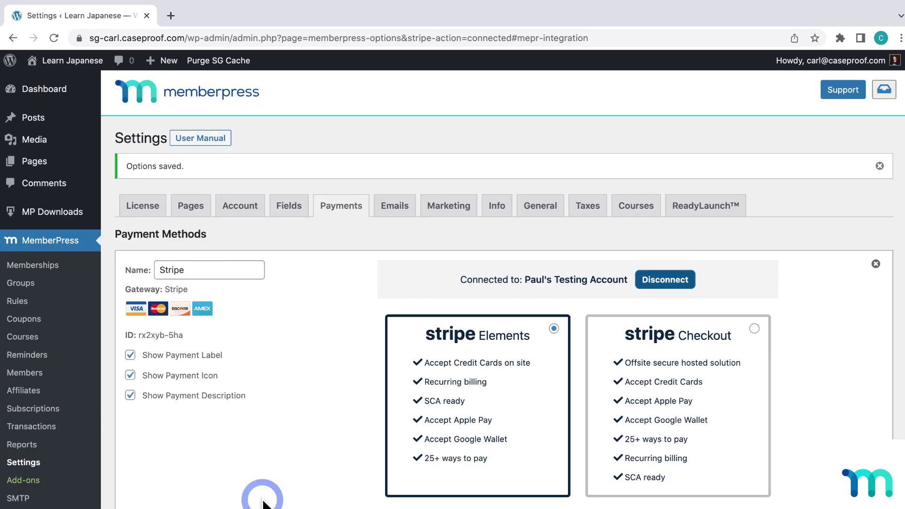
scroll(326, 341, down, 4)
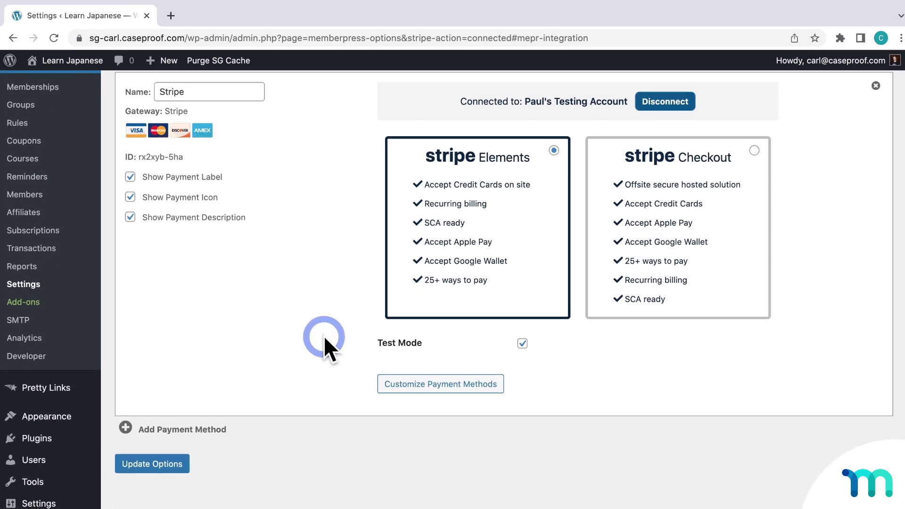
click(492, 392)
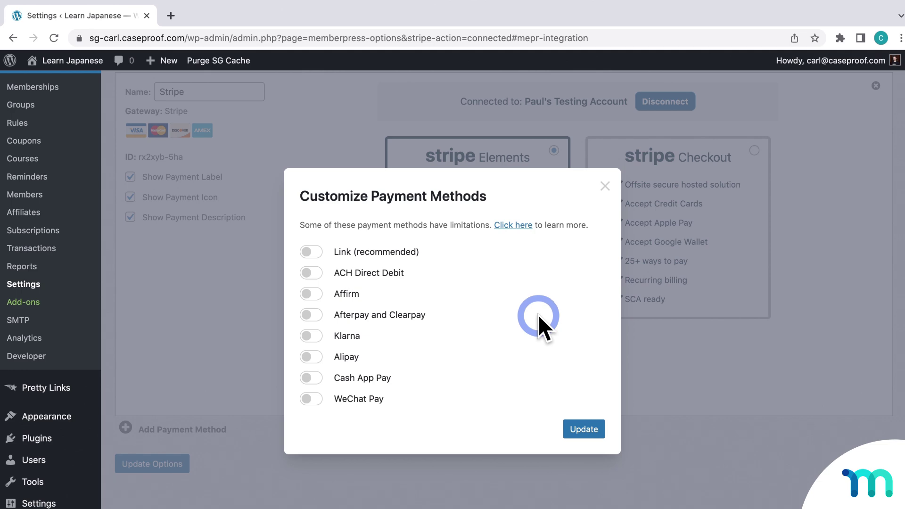
click(604, 188)
scroll(594, 212, up, 4)
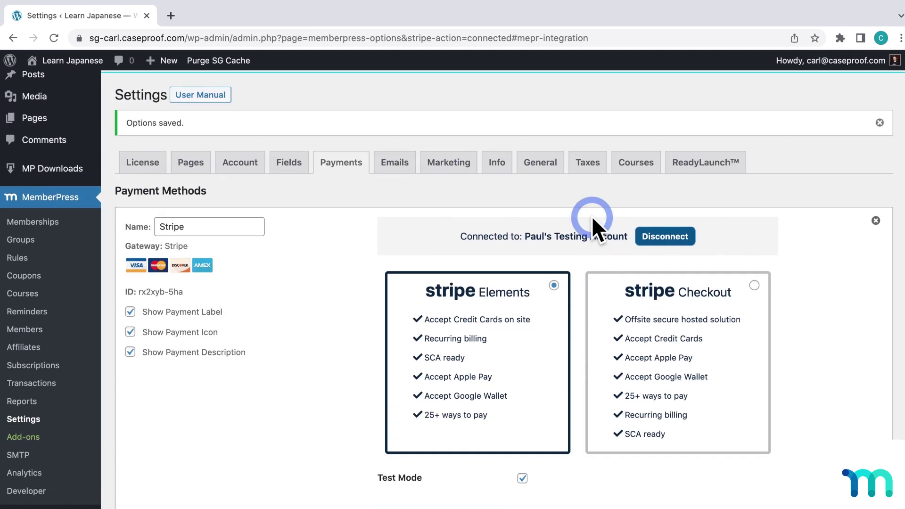
Step: Set the General Currency Code to EUR and save the options
click(539, 164)
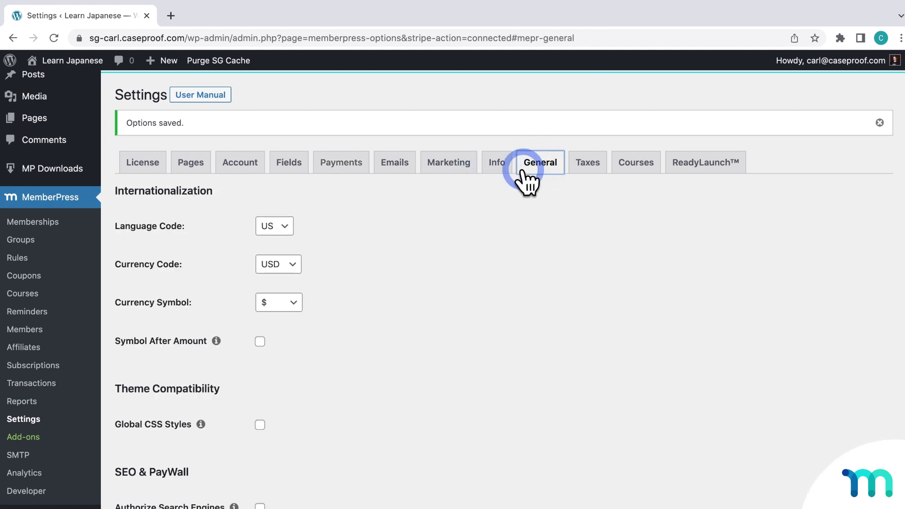
click(292, 266)
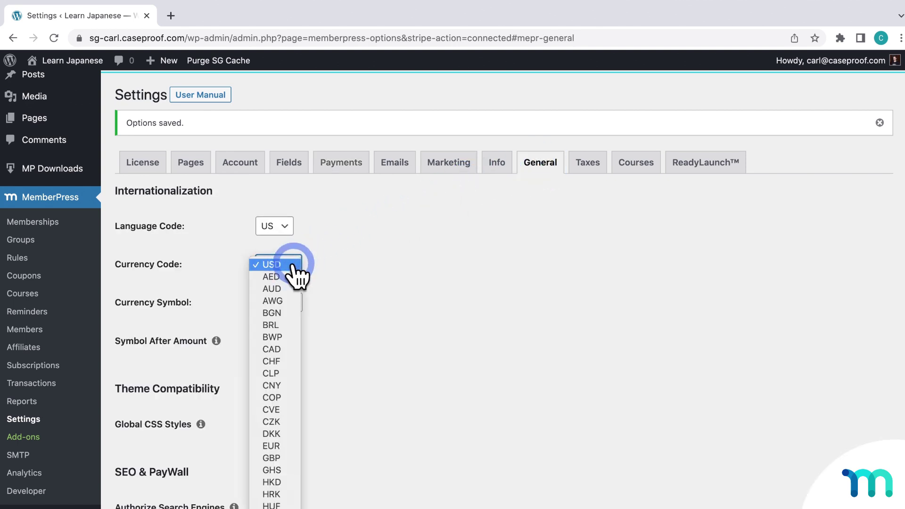
click(278, 446)
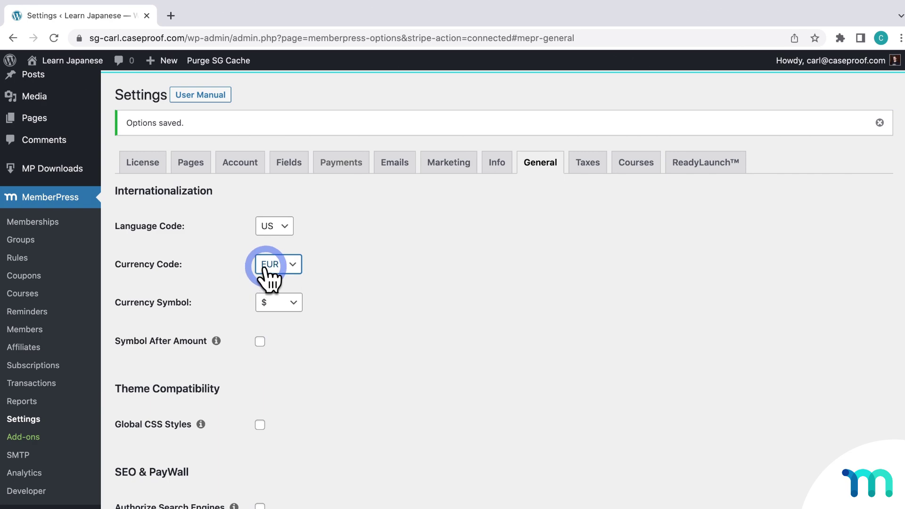
scroll(351, 275, down, 10)
scroll(330, 330, down, 10)
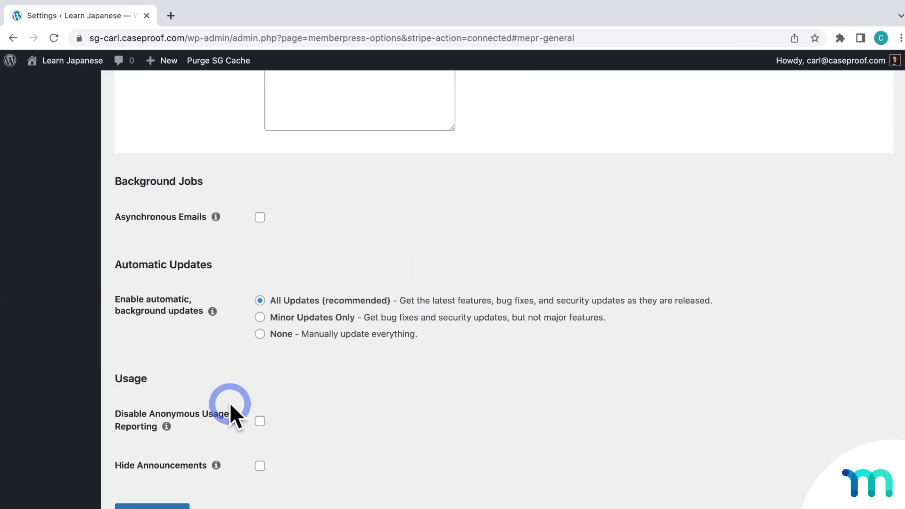
click(169, 506)
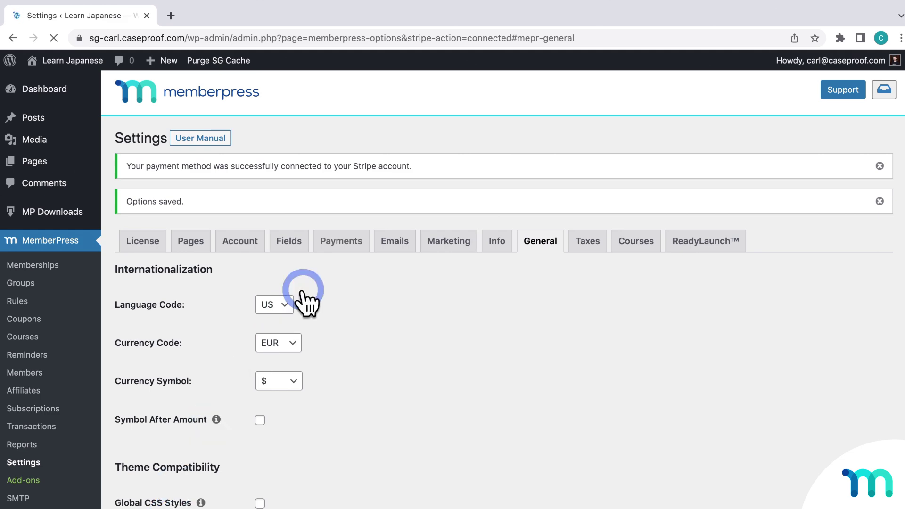
Step: Review which extra Stripe payment methods are available with EUR
click(351, 245)
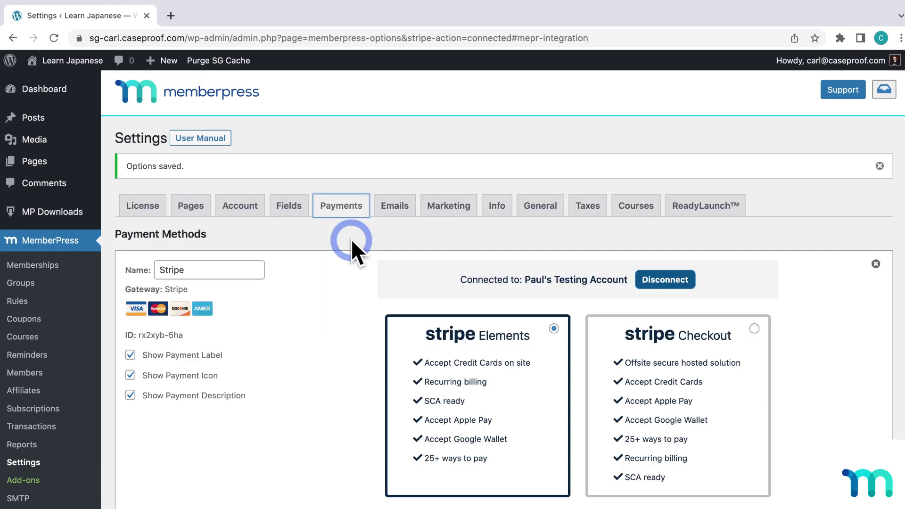
scroll(352, 248, down, 5)
click(481, 439)
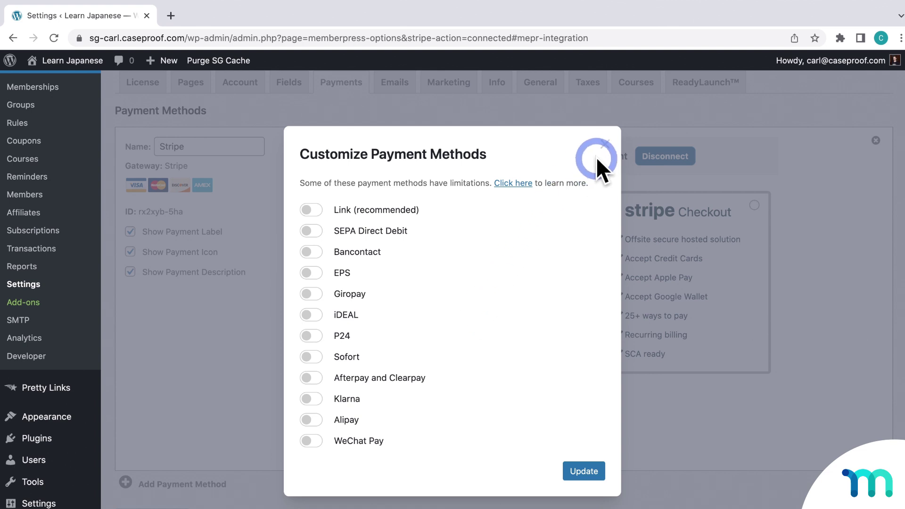
click(605, 143)
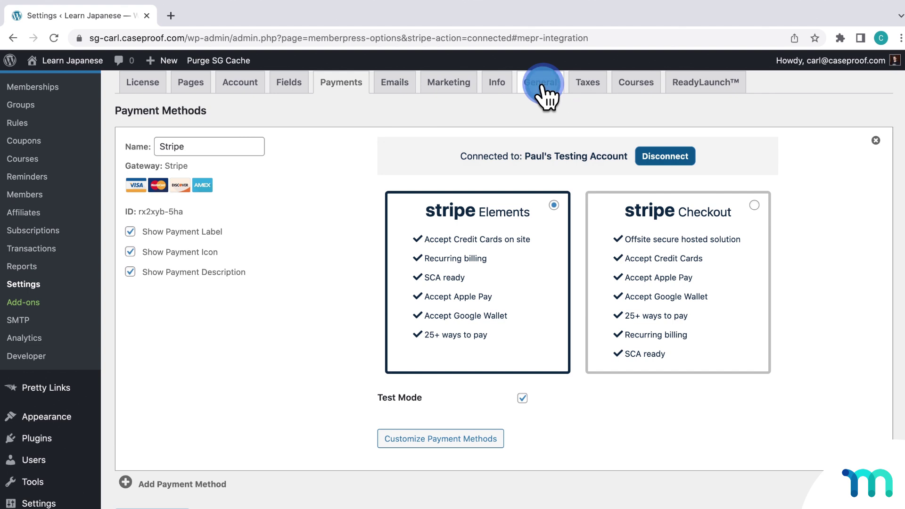
click(542, 84)
Step: Change the Currency Code from EUR back to USD and save the General options
click(294, 185)
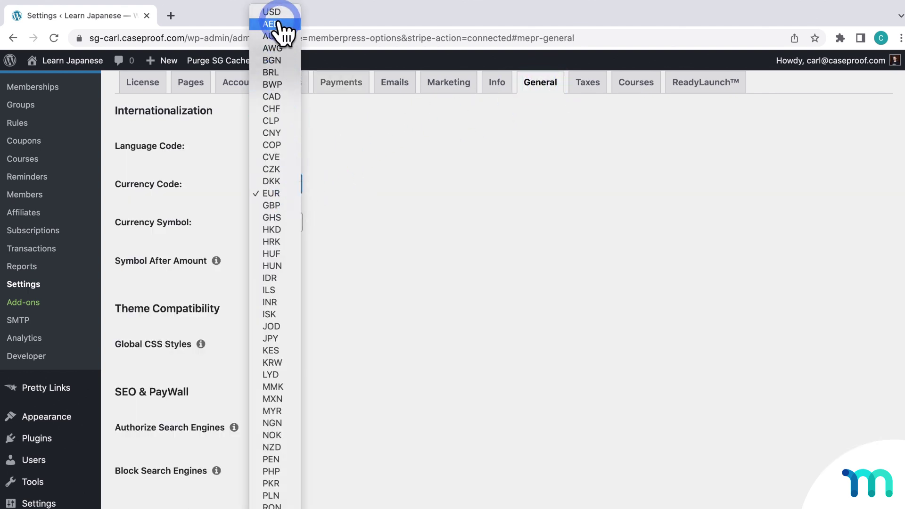
click(282, 21)
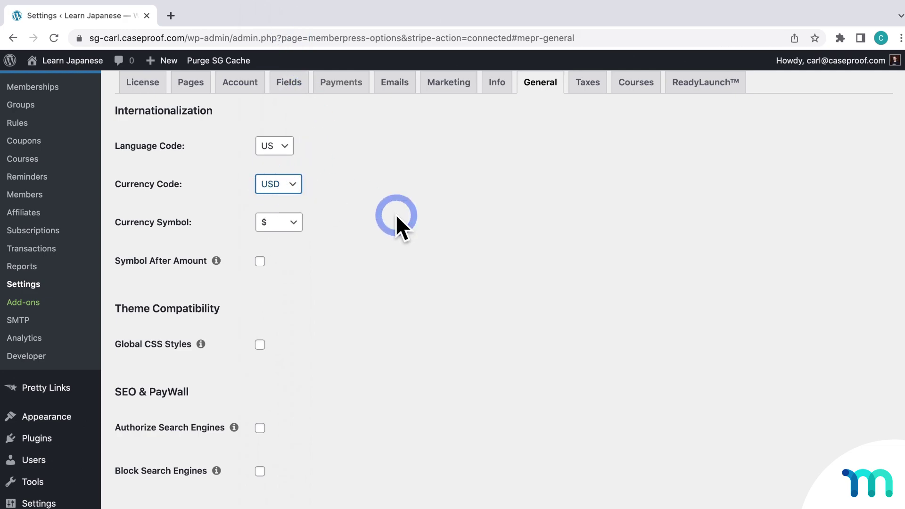
scroll(417, 243, down, 15)
click(152, 490)
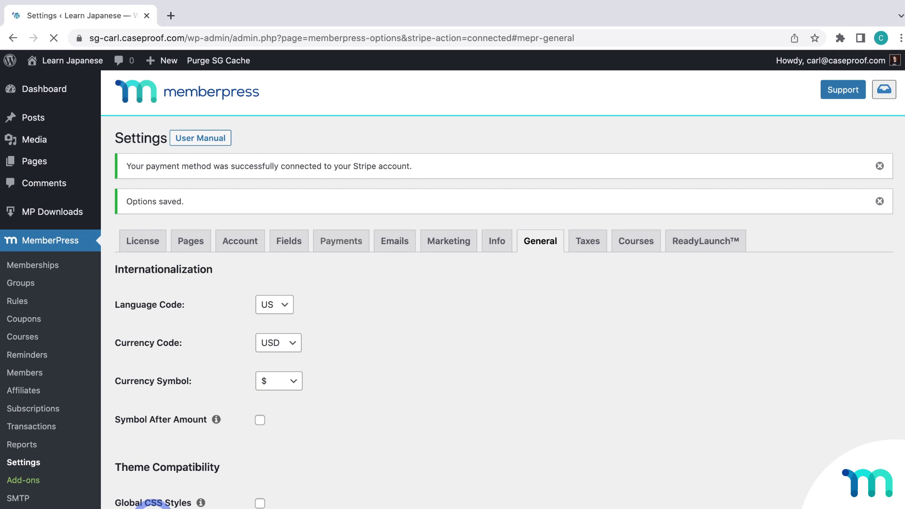
click(240, 325)
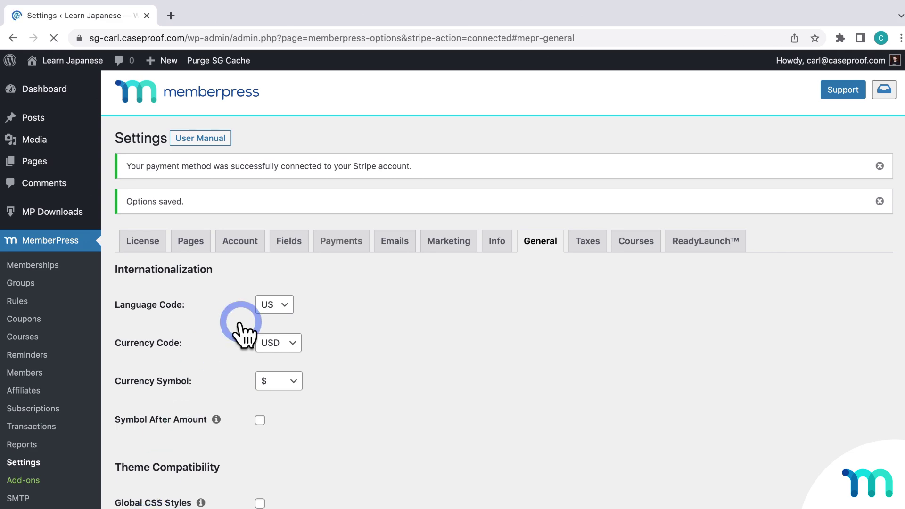
Step: Show the extra Stripe payment methods offered for USD in Payments
click(348, 242)
scroll(347, 241, down, 3)
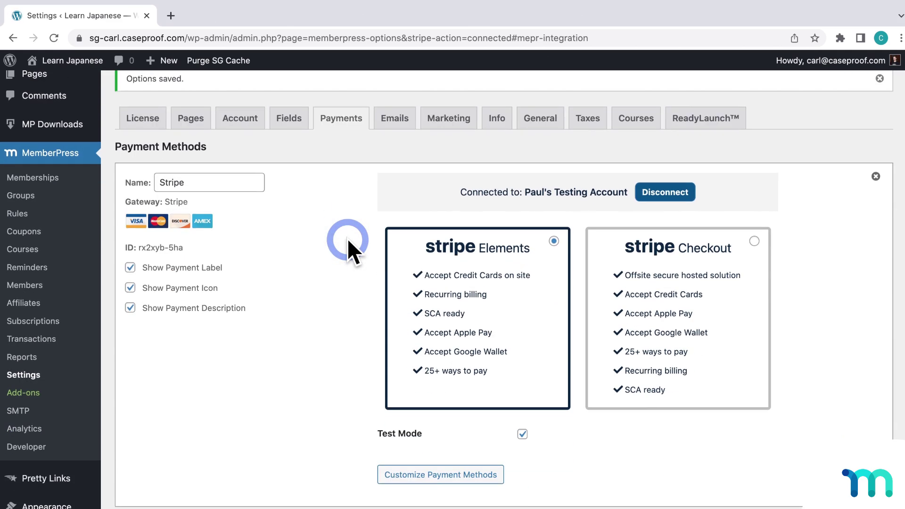
click(449, 472)
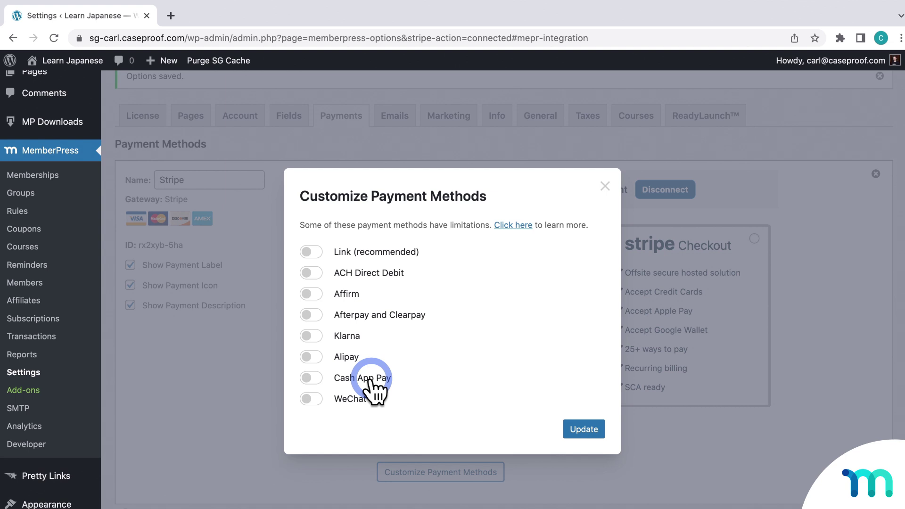
Step: Load stripe.com in a new browser tab
click(170, 15)
text(stripe.com)
key(Return)
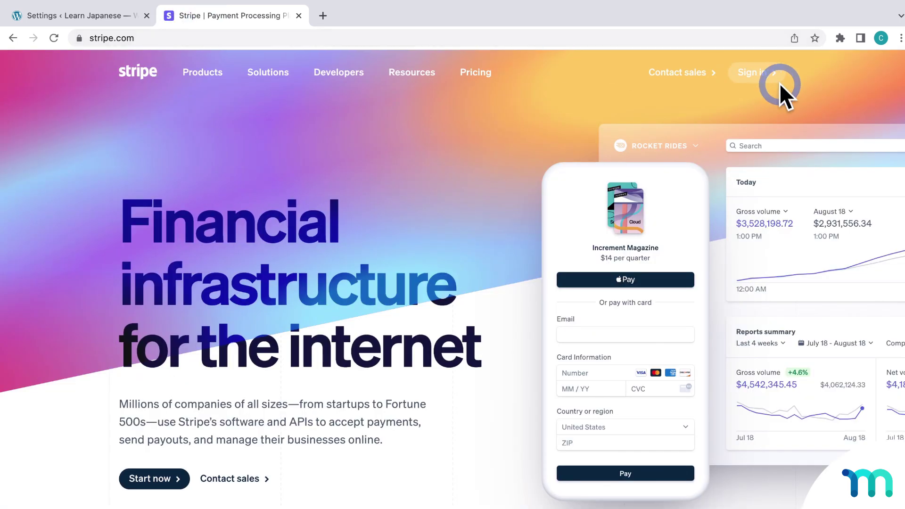
Step: Sign in to the Stripe dashboard and turn on Cash App Pay under Payment methods
click(764, 75)
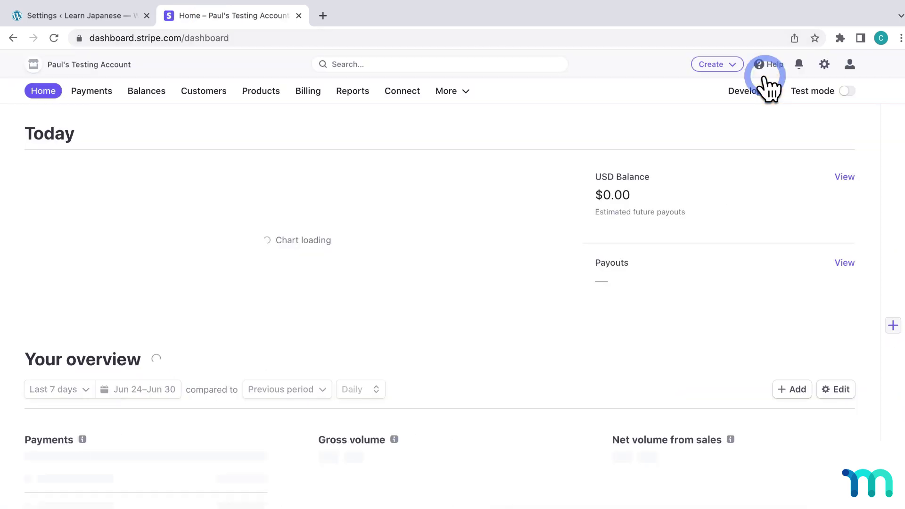
click(824, 65)
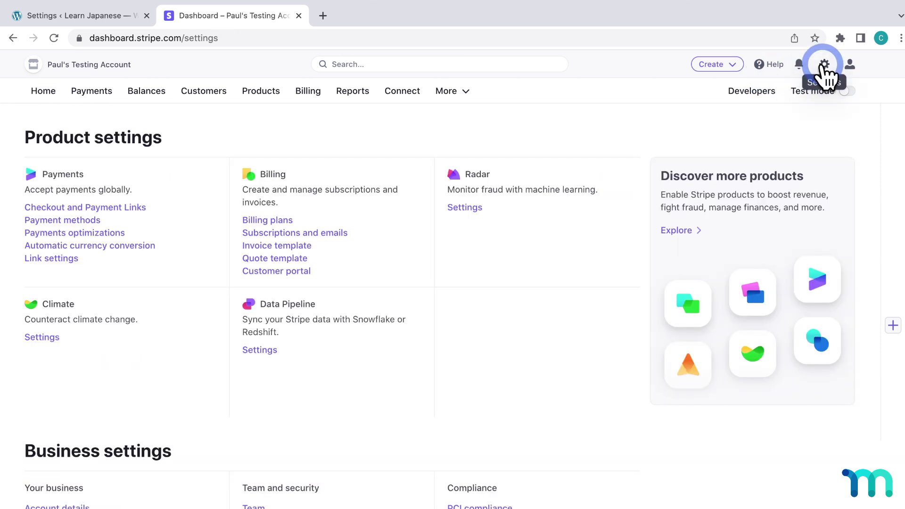
click(81, 222)
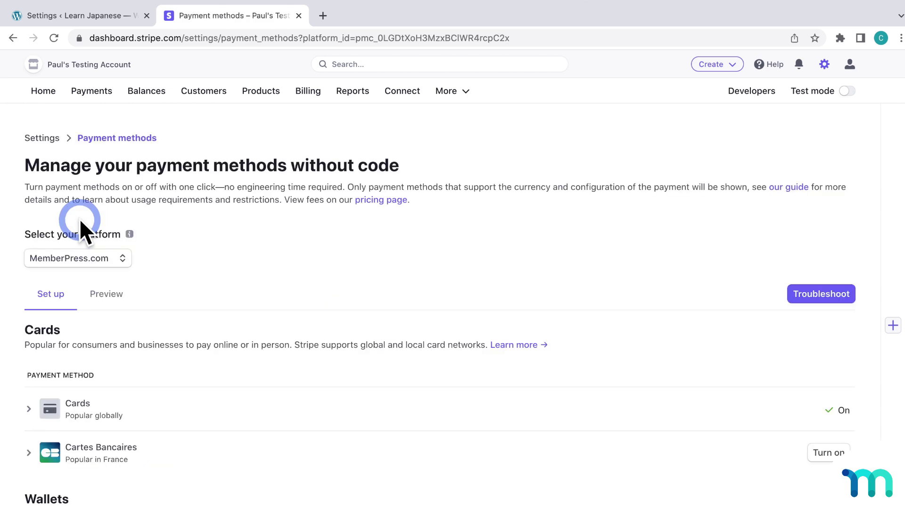
scroll(128, 244, down, 7)
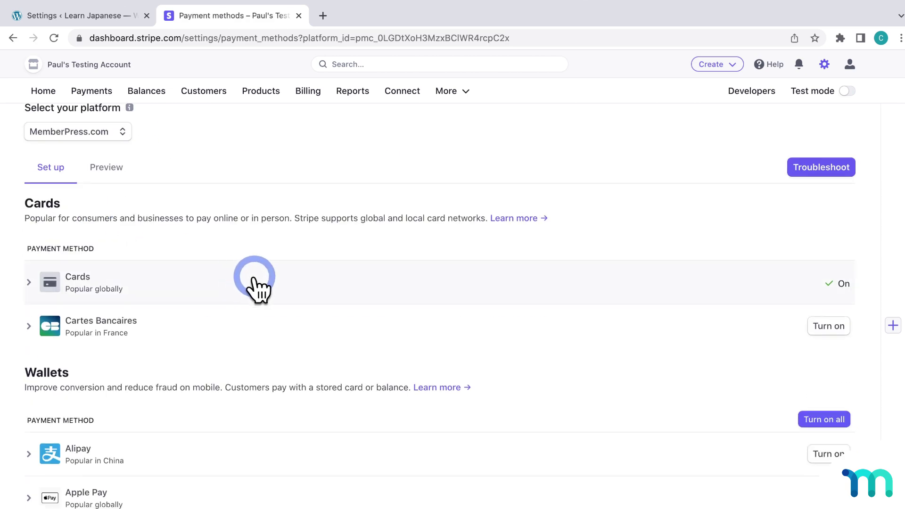
scroll(301, 276, down, 1)
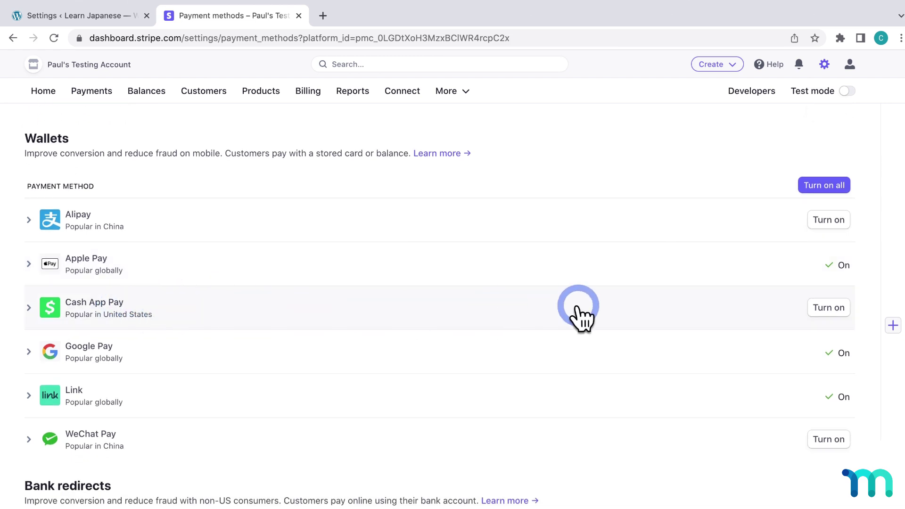
click(832, 304)
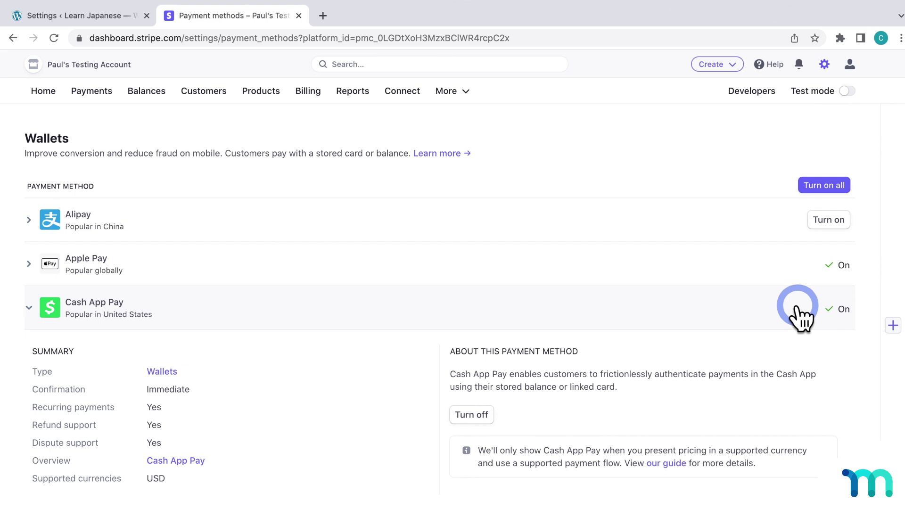
click(110, 17)
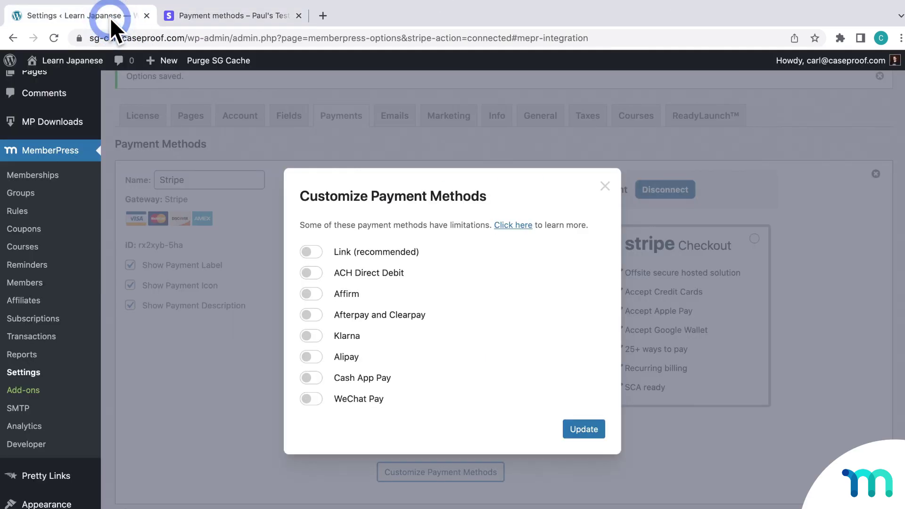
Step: Switch on Cash App Pay in Customize Payment Methods and save with Update
click(311, 378)
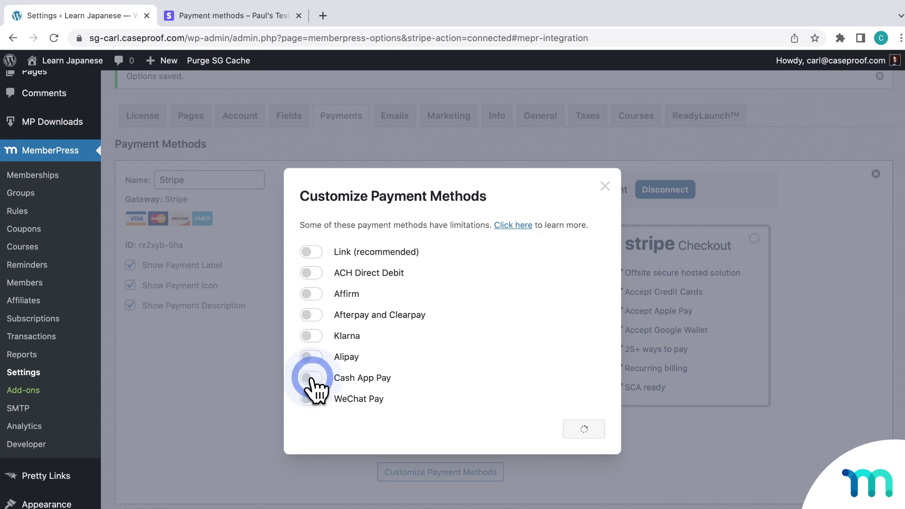
click(583, 429)
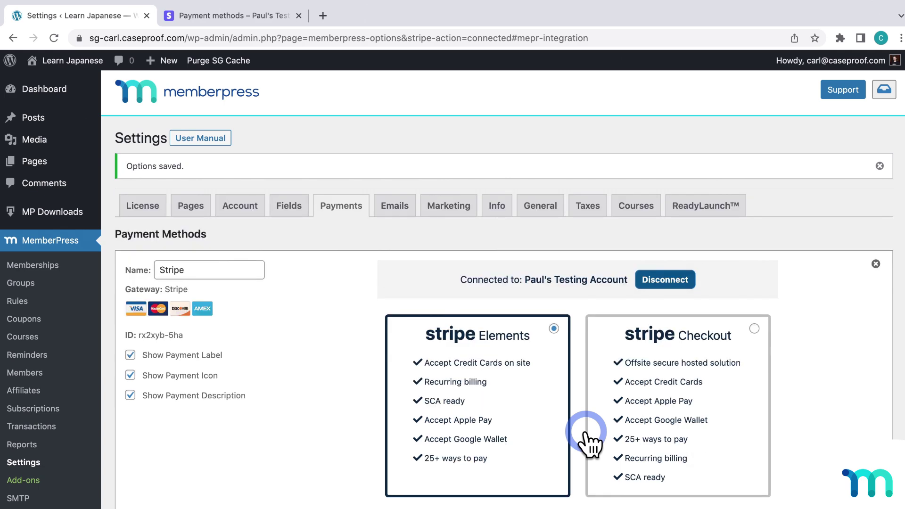
mouse_move(45, 61)
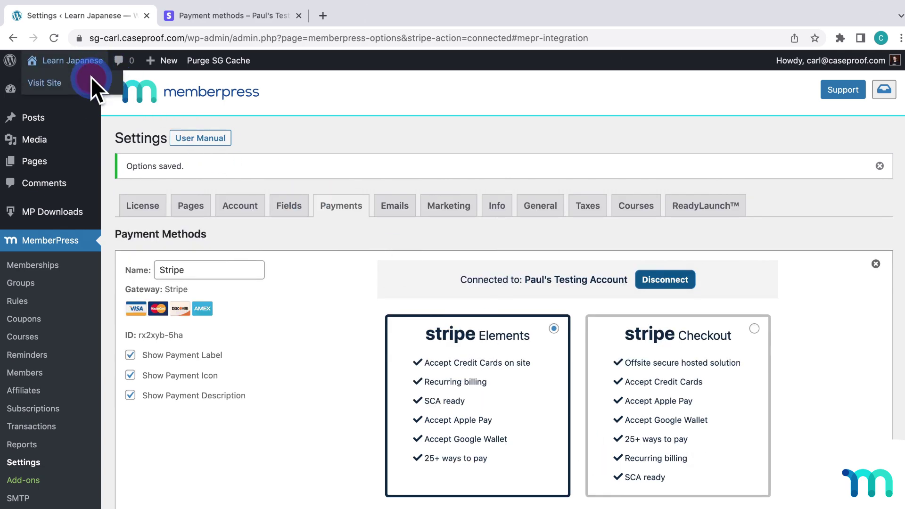
right_click(91, 77)
Step: Open the site in Incognito, start the Yearly sign-up, and choose Cash App Pay at checkout
click(131, 108)
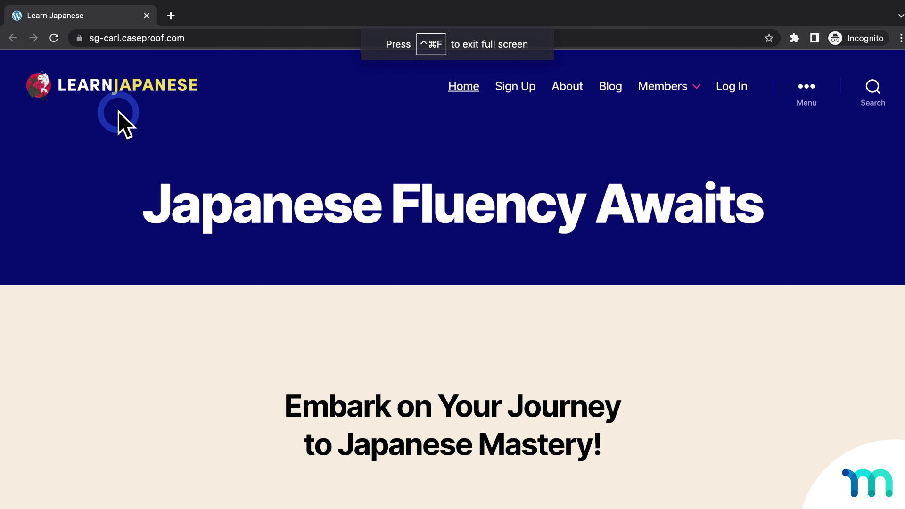
click(516, 88)
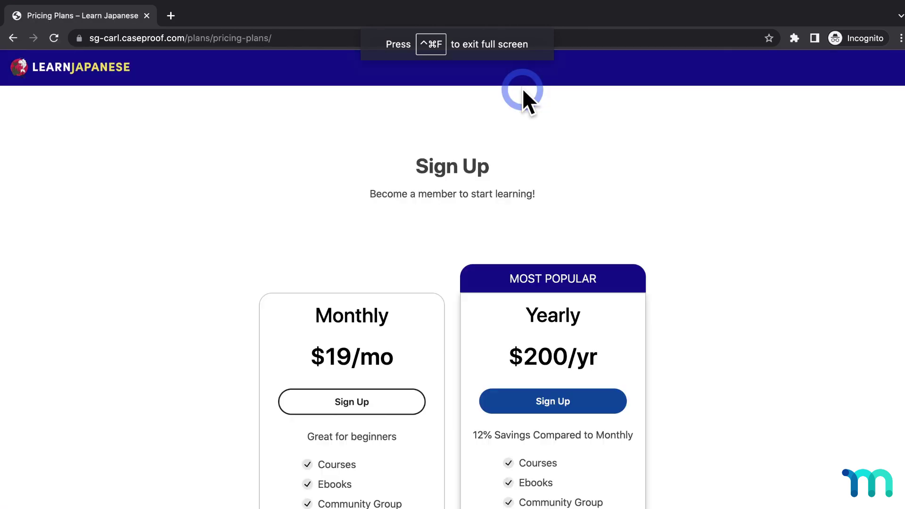
click(569, 396)
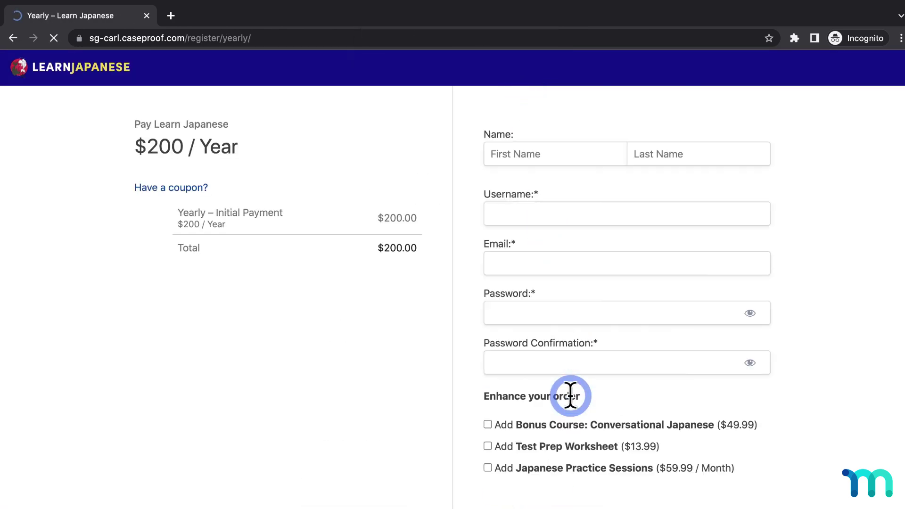
scroll(686, 271, down, 6)
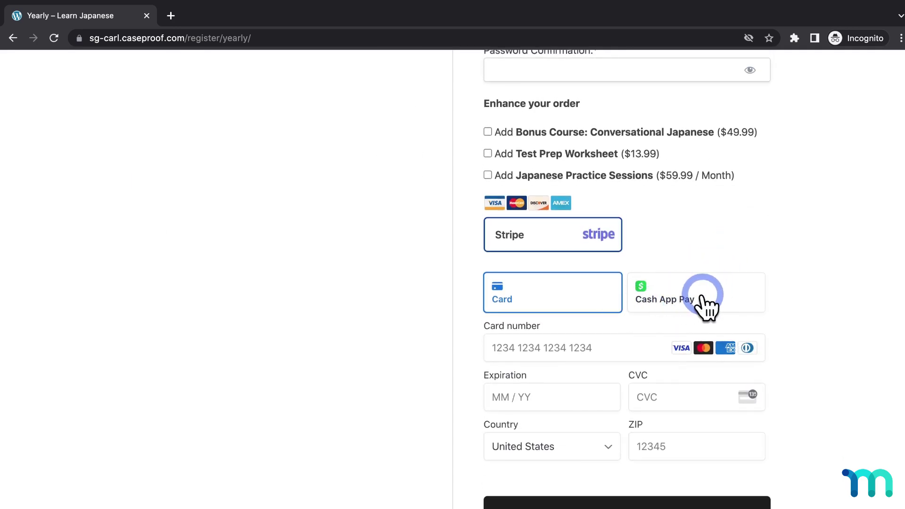
click(703, 295)
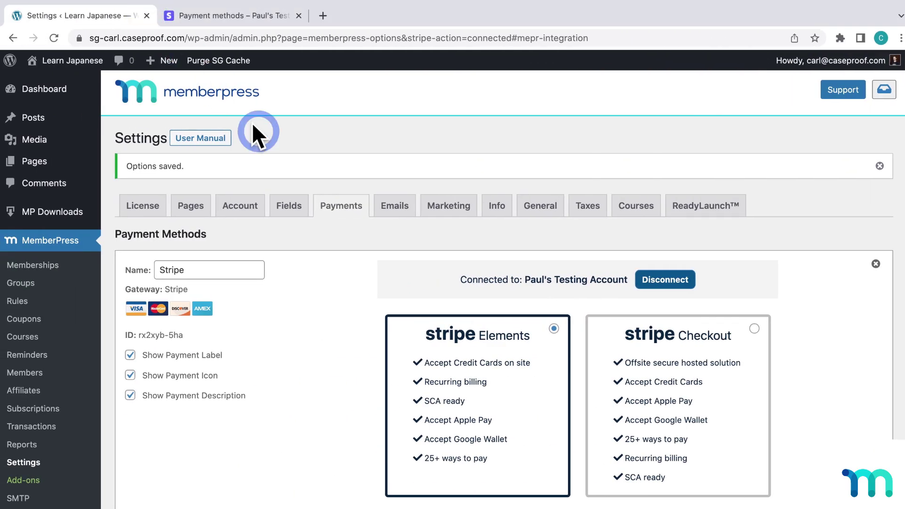
scroll(347, 227, down, 5)
Step: Confirm in the Stripe dashboard that the Link payment method is already on
click(443, 465)
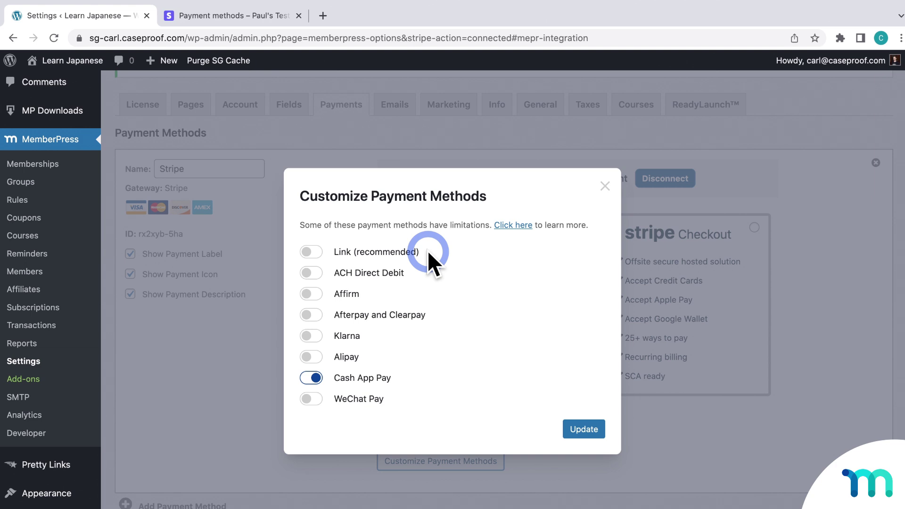
click(217, 12)
click(352, 188)
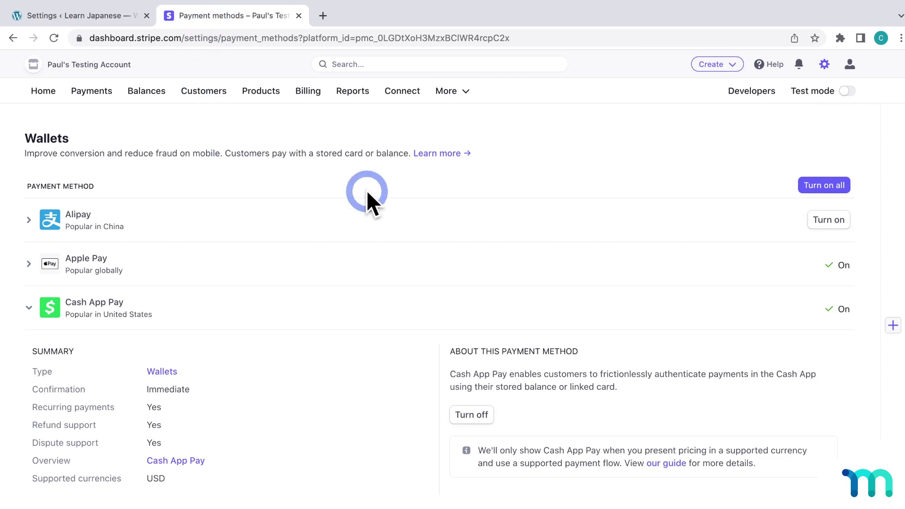
scroll(369, 190, down, 6)
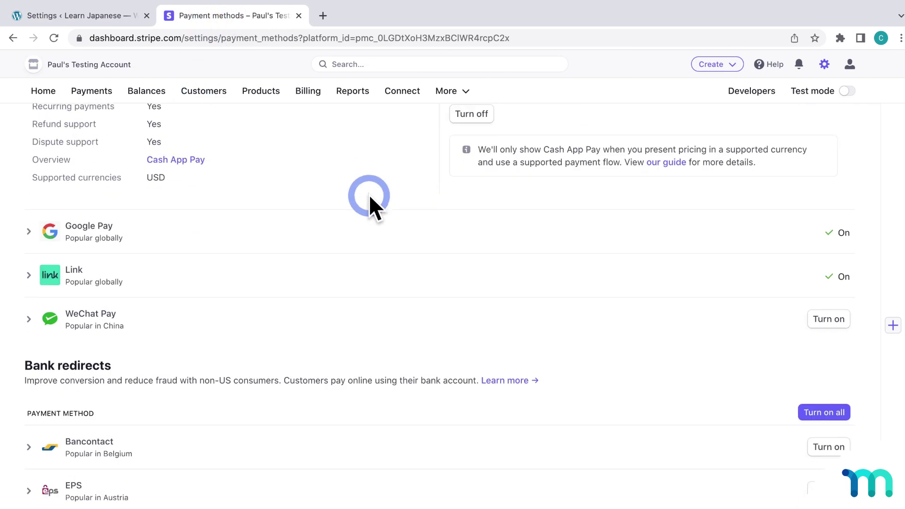
click(148, 267)
click(840, 280)
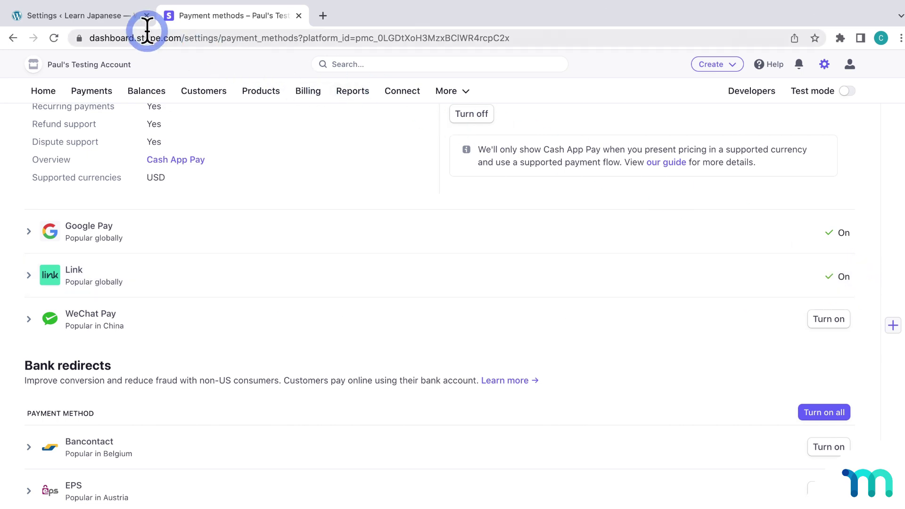
Step: Toggle on Link (recommended) in MemberPress's payment methods and save with Update
click(123, 16)
click(309, 253)
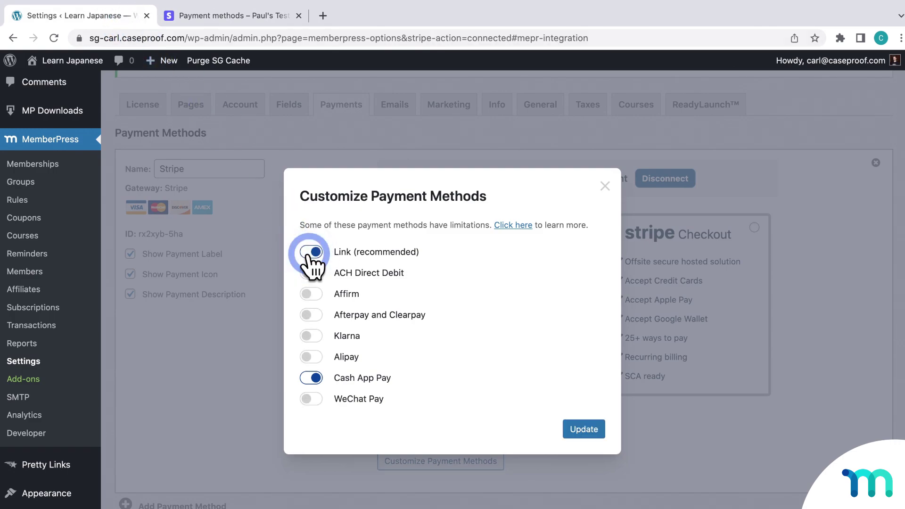
click(580, 429)
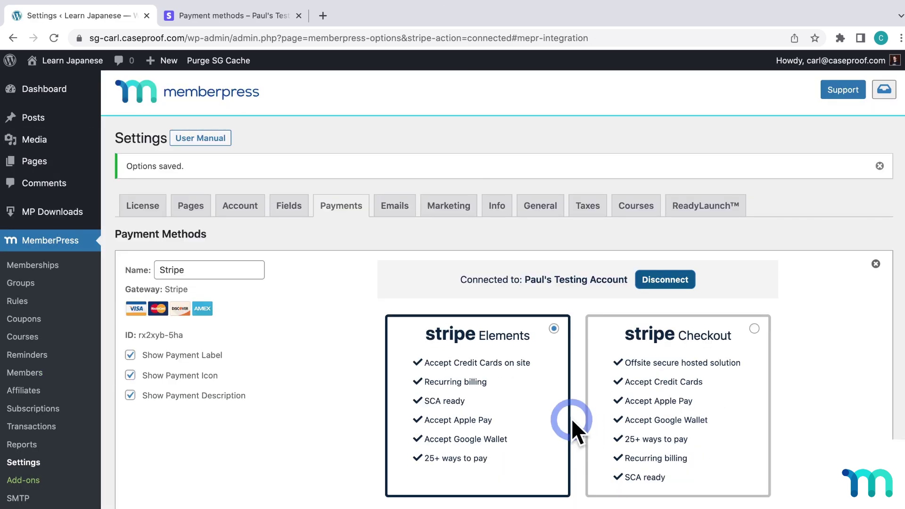
right_click(71, 78)
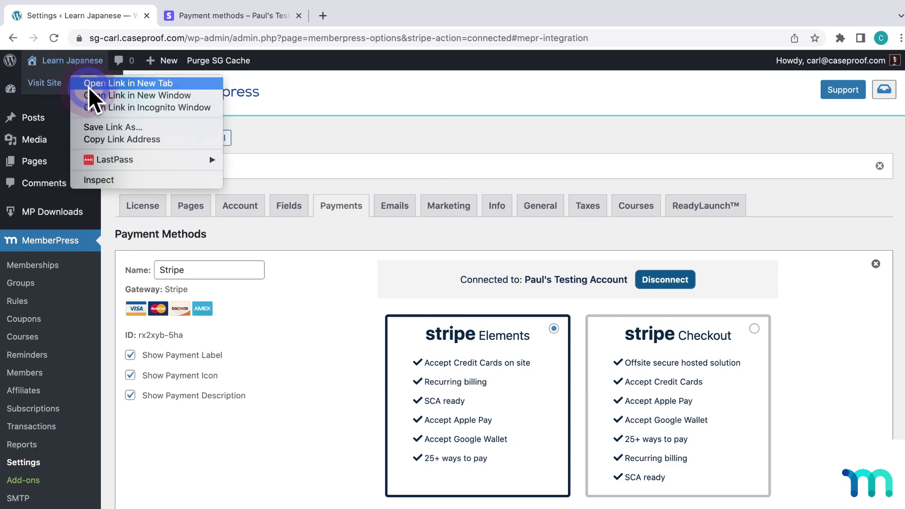
Step: Open the site in Incognito and start the Yearly plan sign-up
click(113, 108)
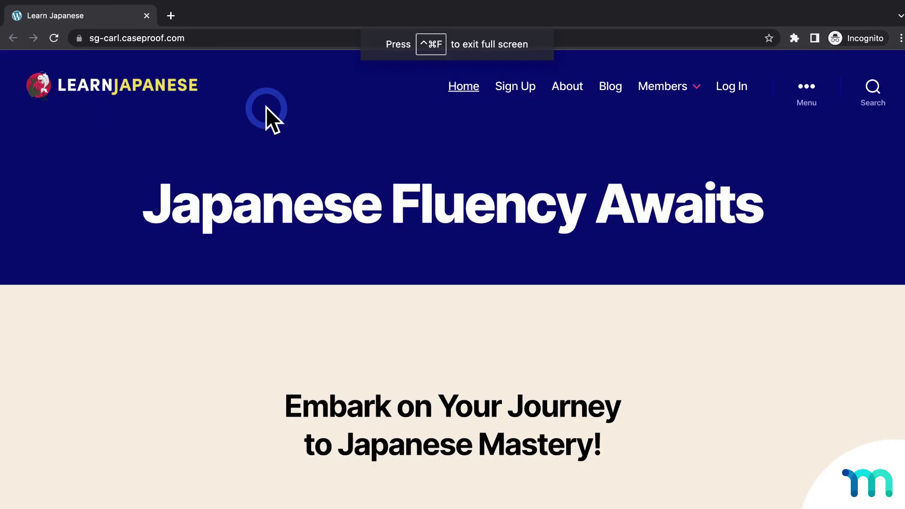
click(520, 88)
click(568, 399)
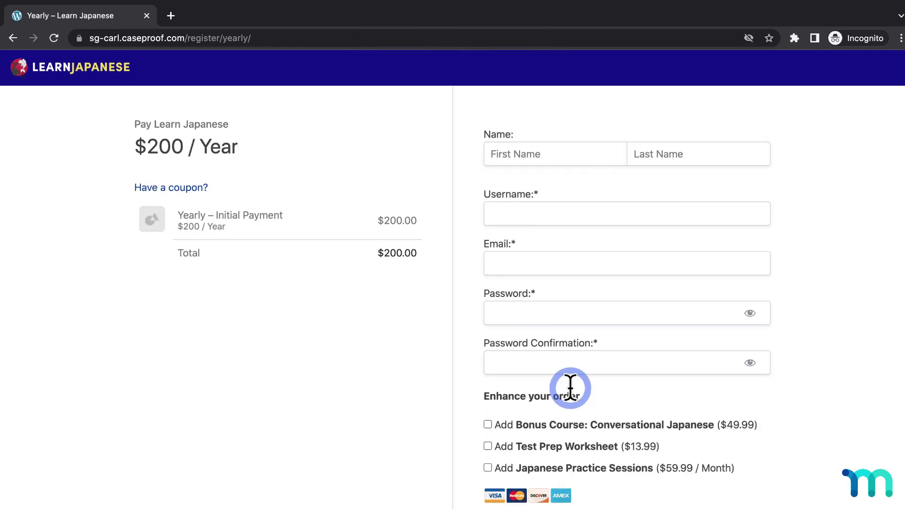
Step: Fill in the member's first and last name, username, e-mail, and password with confirmation
click(600, 155)
key(Tab)
key(Tab)
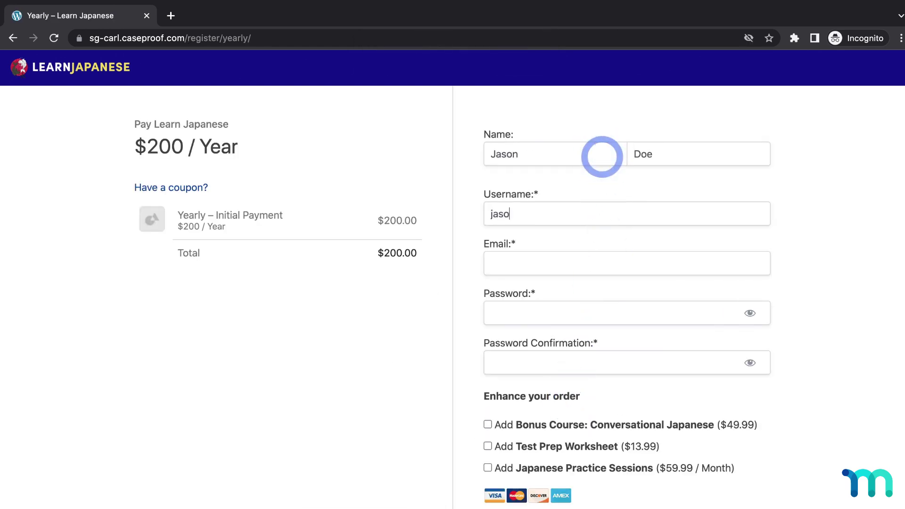
key(Tab)
key(Tab)
key(Tab)
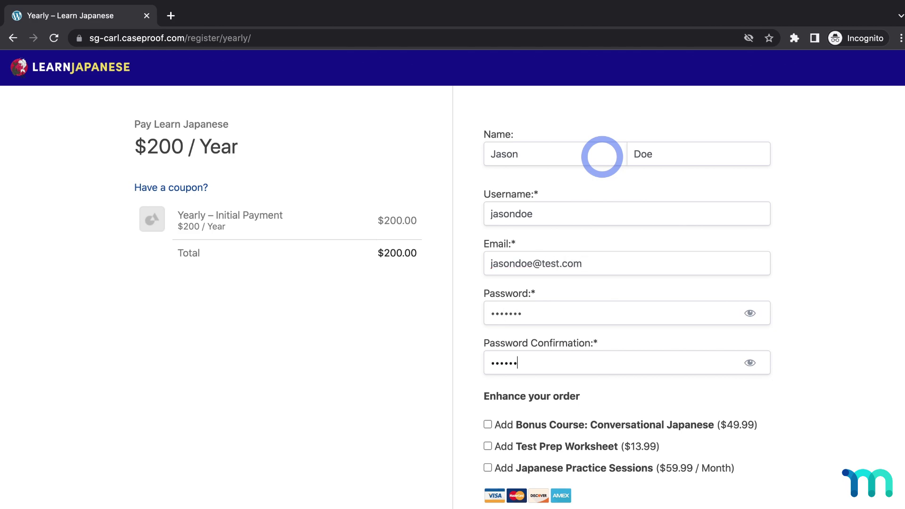
Step: Tick Link's save-info option for 1-click checkout, then close the private window
scroll(813, 265, down, 8)
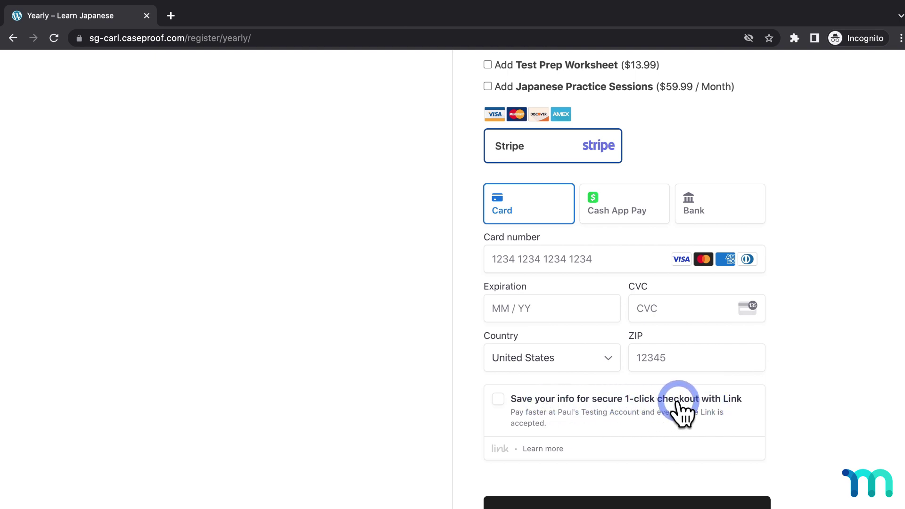
click(499, 398)
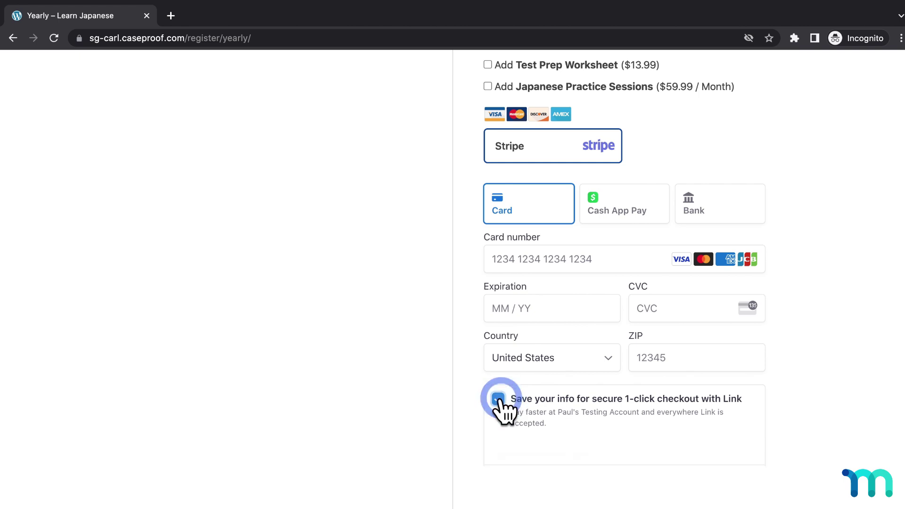
scroll(656, 432, down, 2)
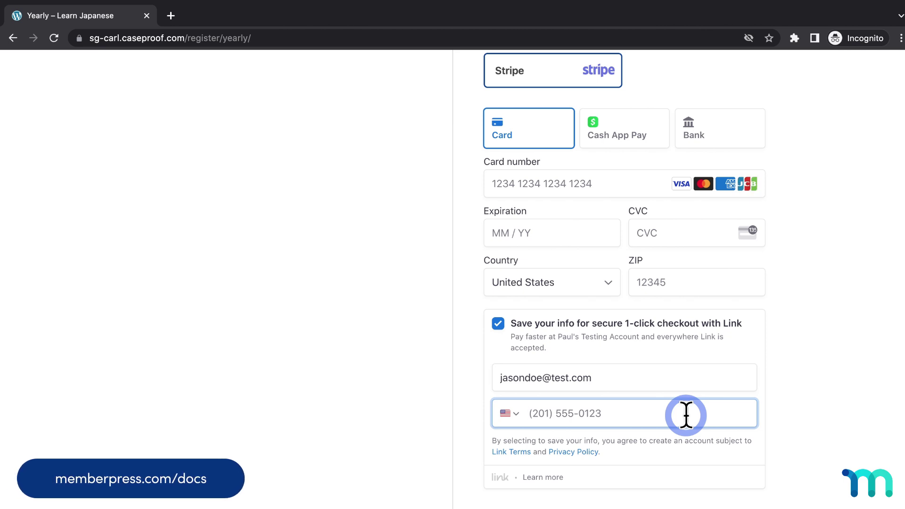
click(147, 16)
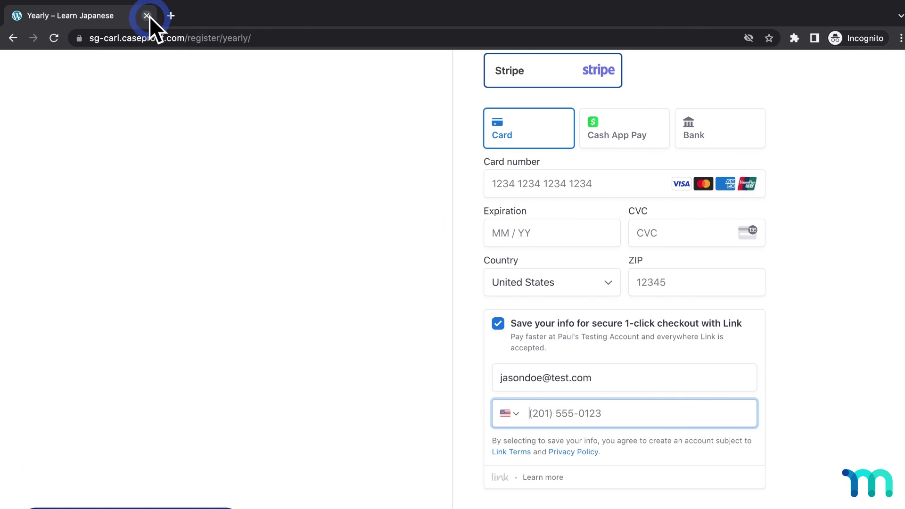
Step: Go to the Stripe Payment methods page and collapse the Cash App Pay details
click(157, 26)
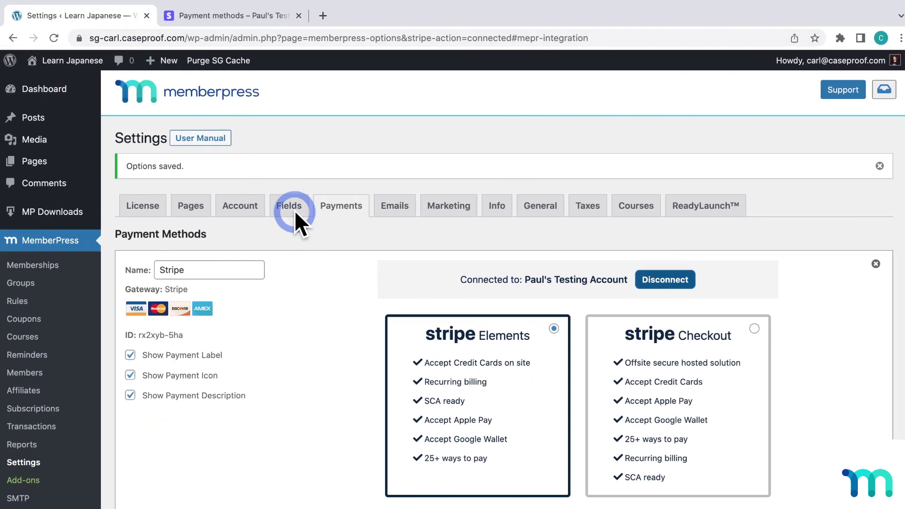
click(247, 19)
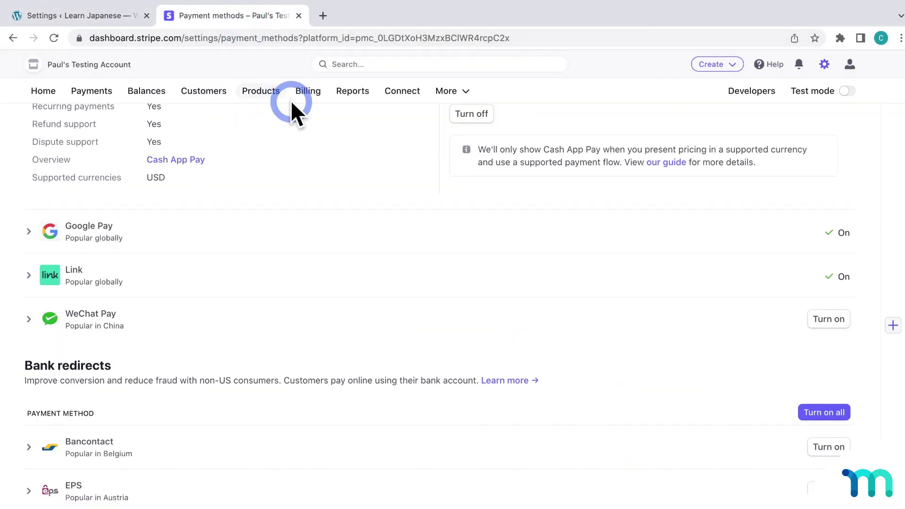
scroll(325, 217, up, 7)
click(29, 338)
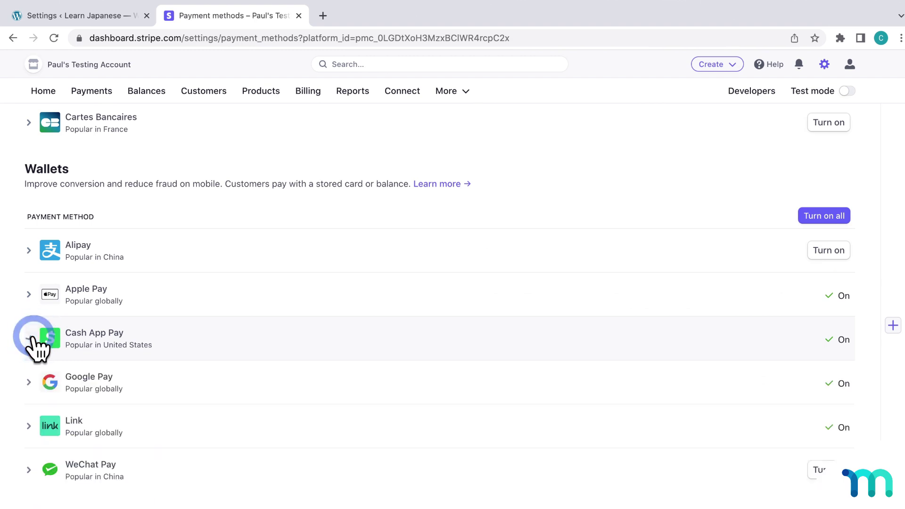
scroll(215, 278, up, 2)
scroll(216, 273, up, 1)
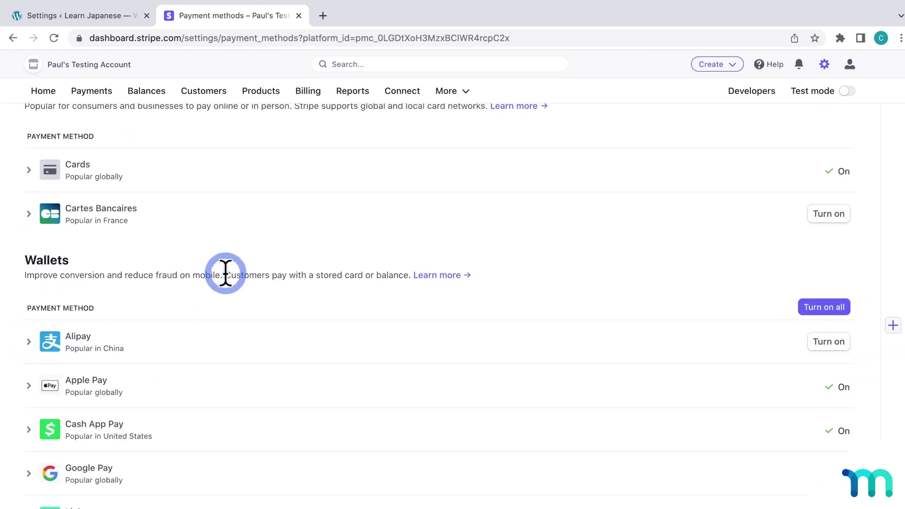
Step: Check that Cards, Apple Pay, Cash App Pay, Google Pay and Link are on, then return to WordPress Settings
scroll(182, 262, down, 3)
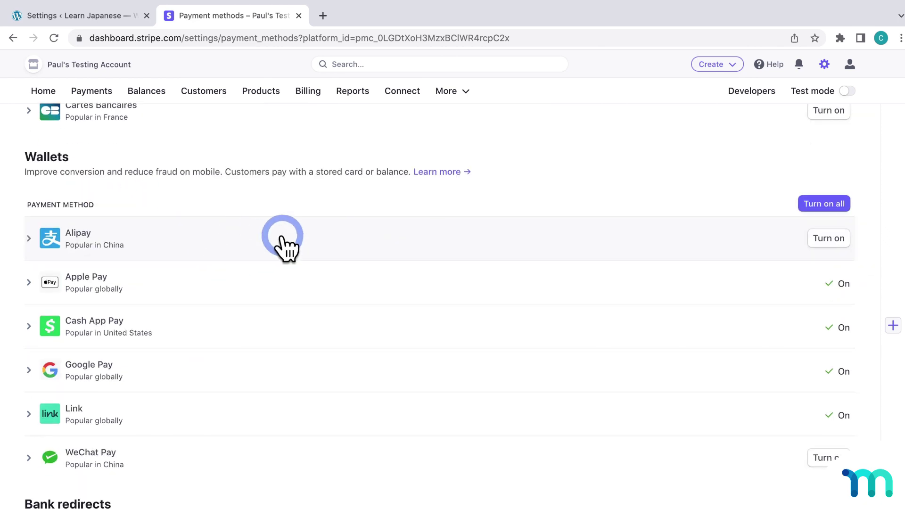
scroll(283, 243, down, 7)
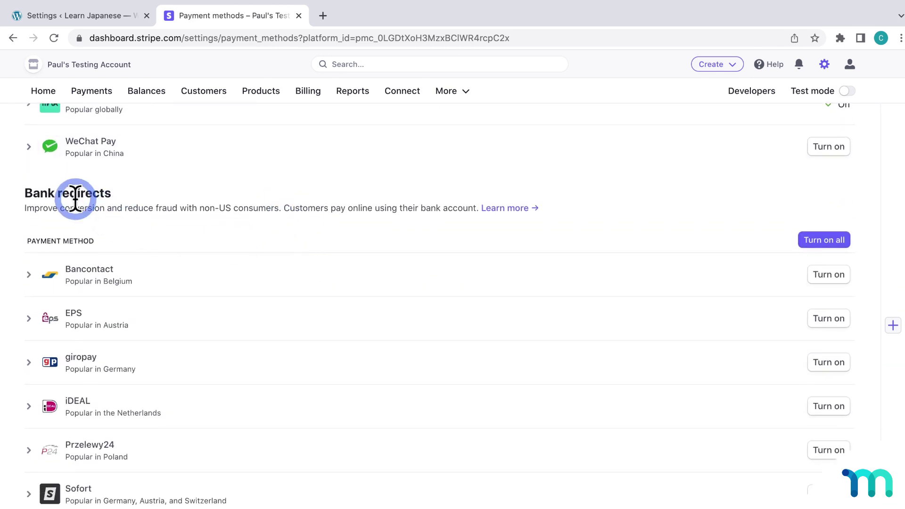
scroll(279, 222, down, 3)
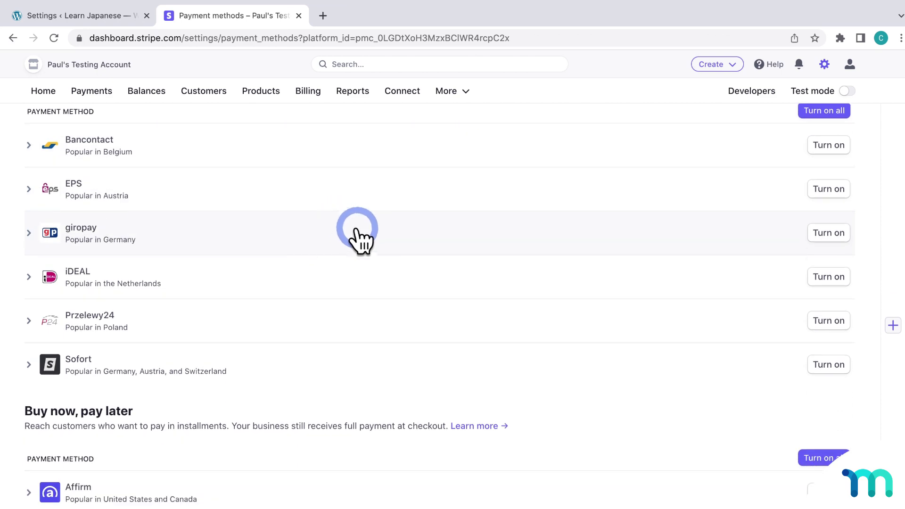
scroll(357, 229, down, 7)
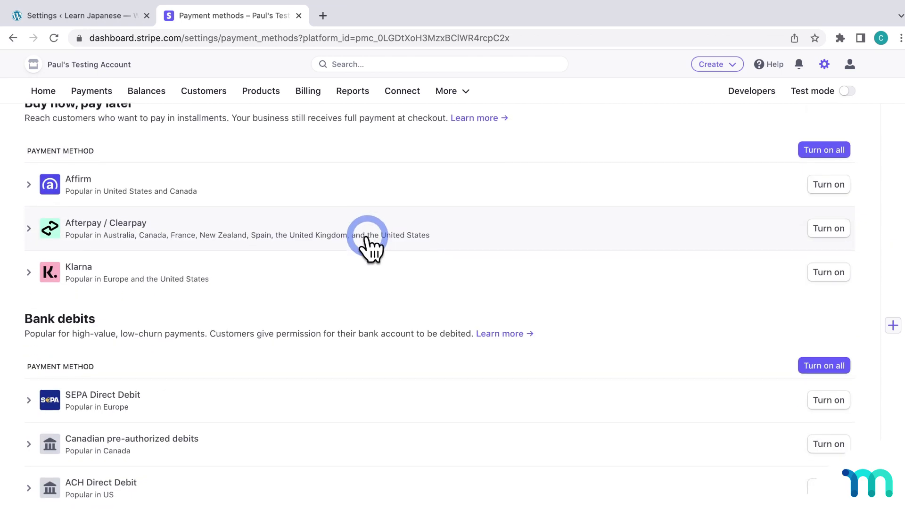
scroll(367, 245, up, 1)
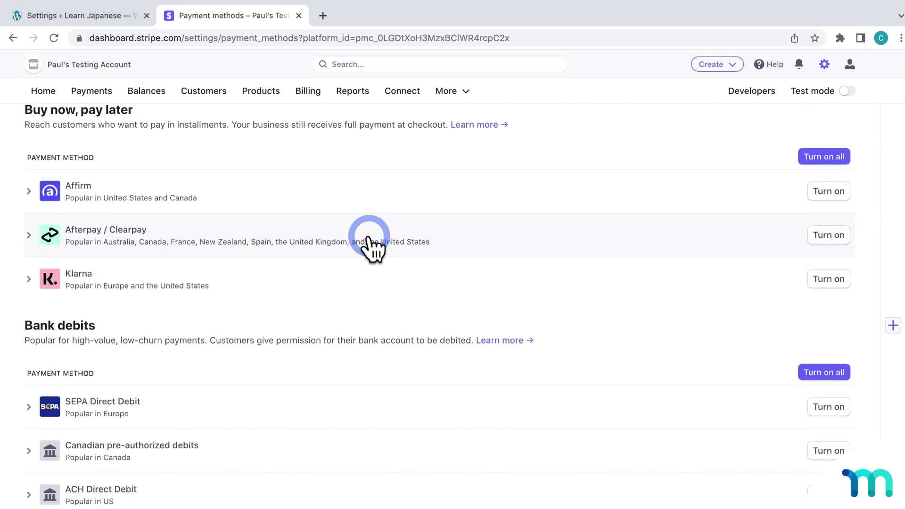
scroll(370, 248, down, 1)
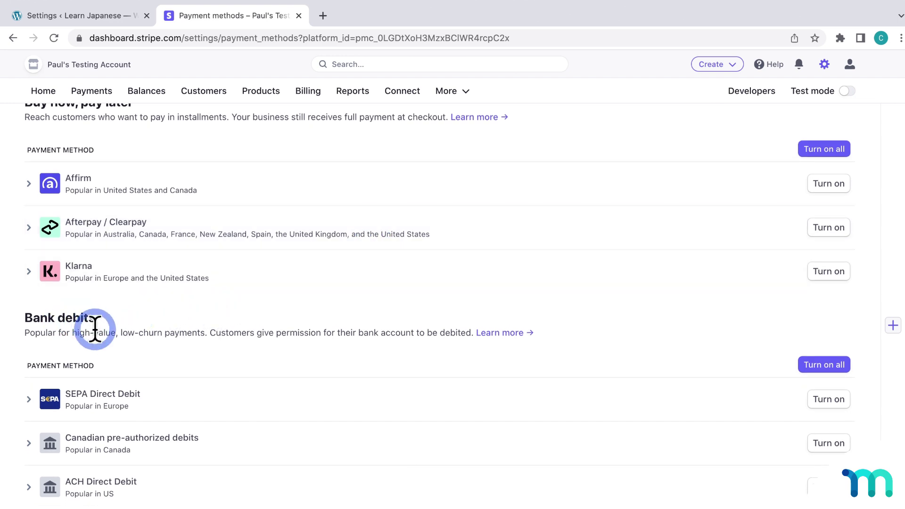
scroll(101, 337, up, 1)
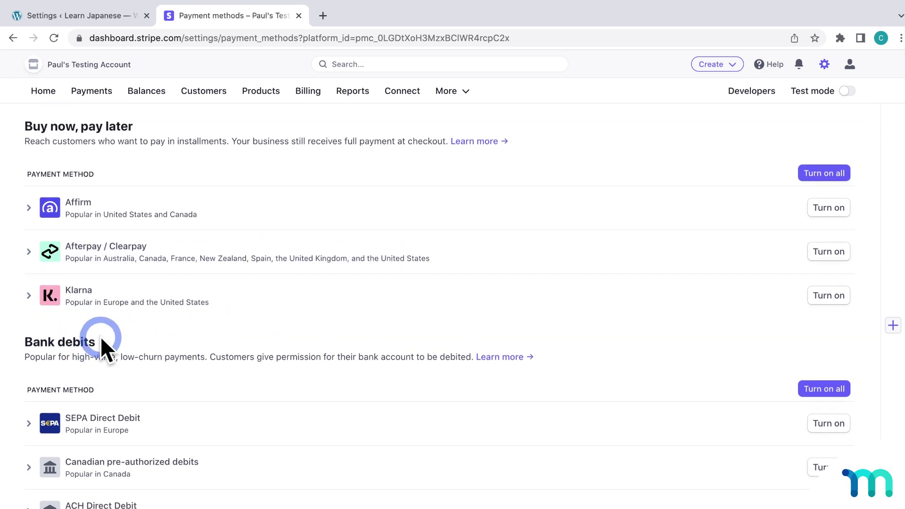
scroll(100, 337, up, 5)
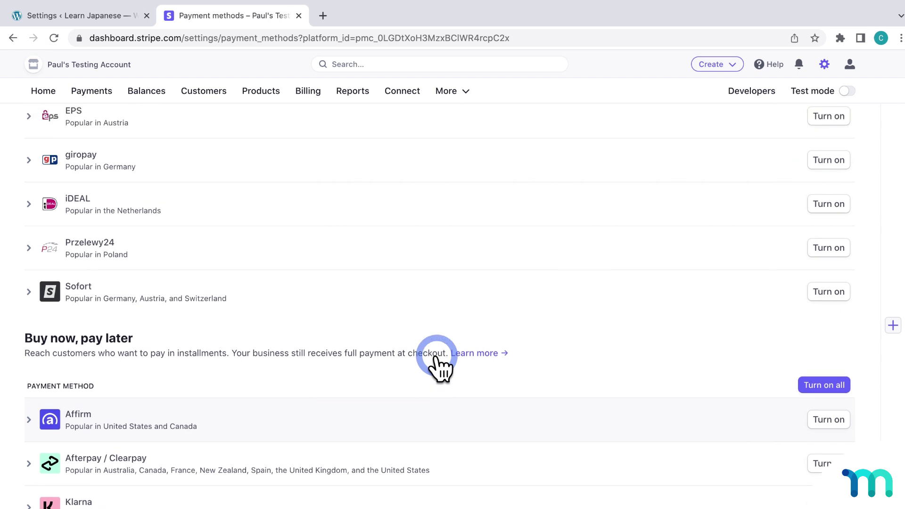
scroll(434, 358, up, 4)
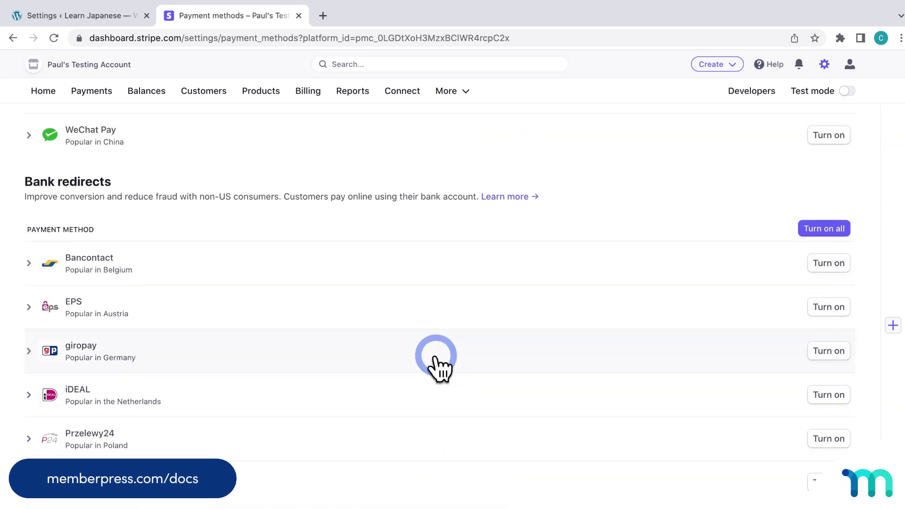
scroll(434, 358, up, 5)
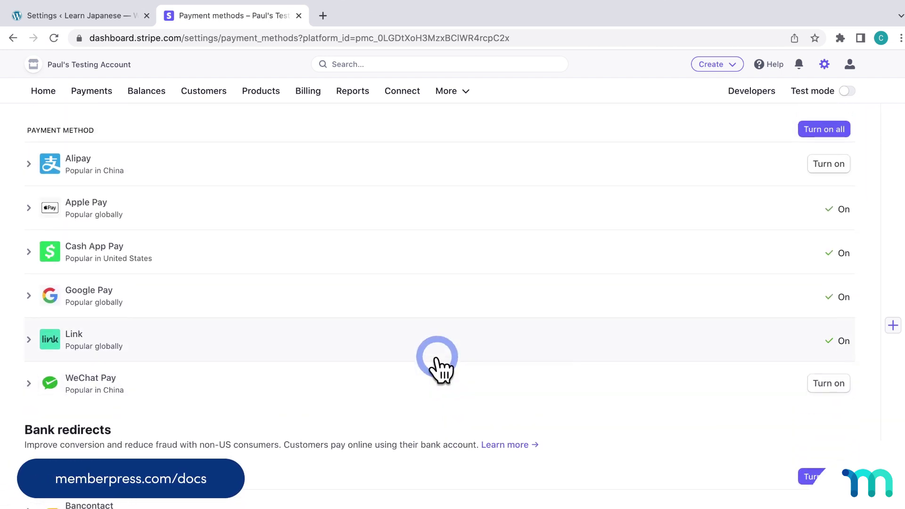
scroll(436, 358, up, 3)
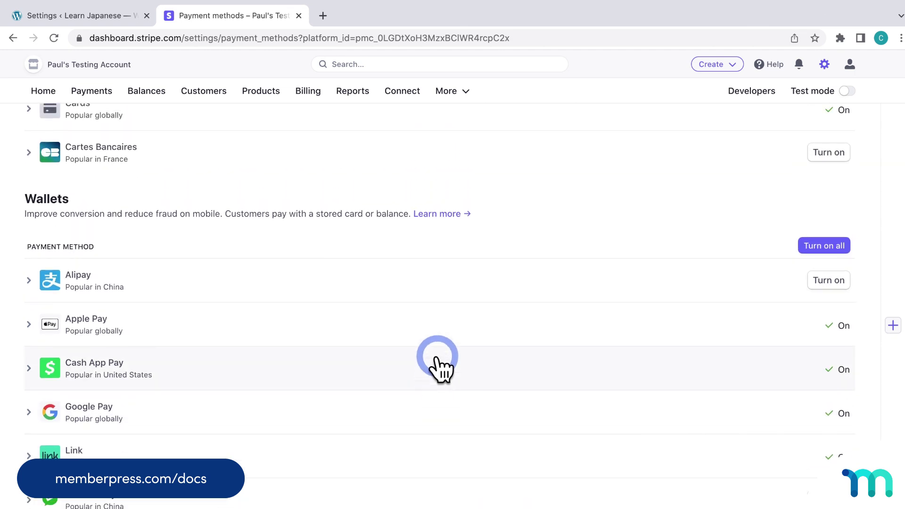
scroll(436, 359, up, 3)
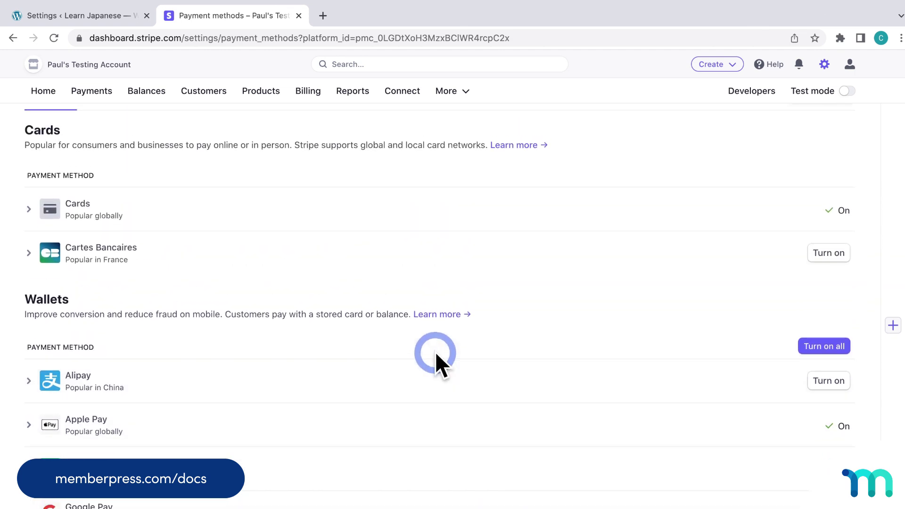
click(125, 17)
click(539, 208)
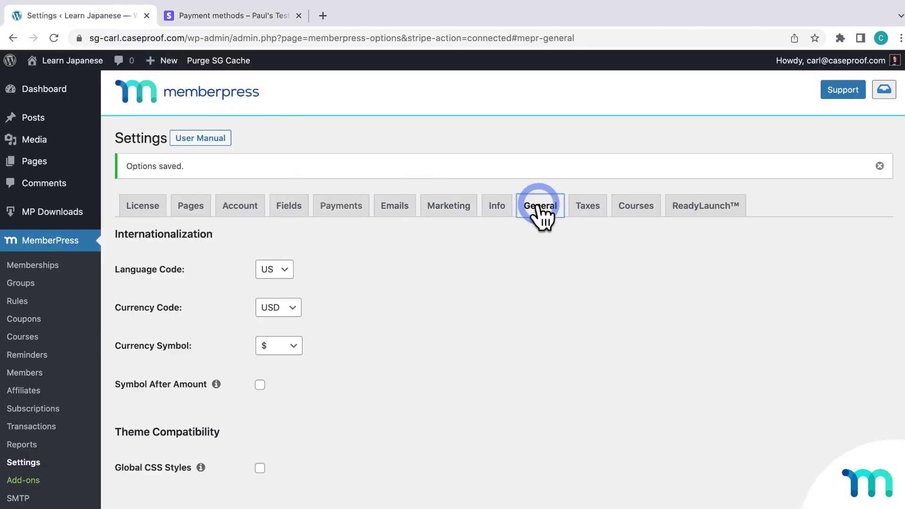
click(290, 311)
scroll(292, 321, down, 10)
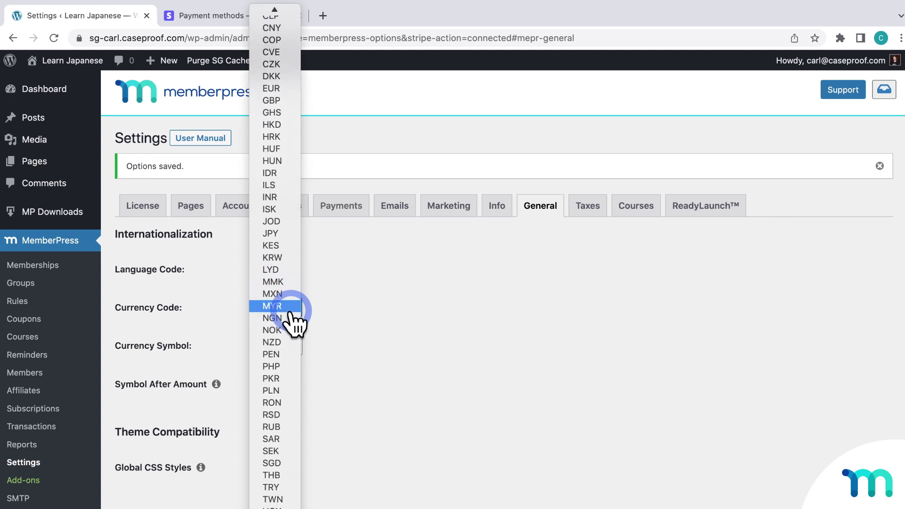
click(373, 321)
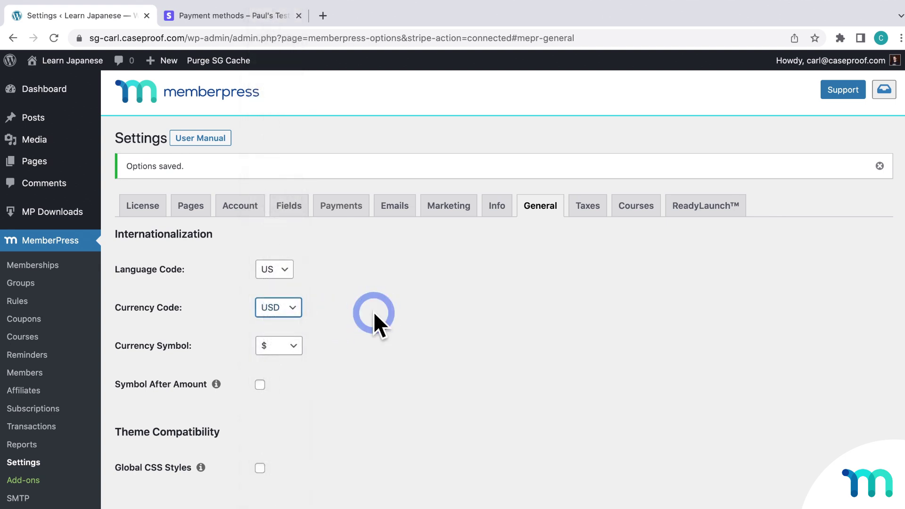
click(349, 211)
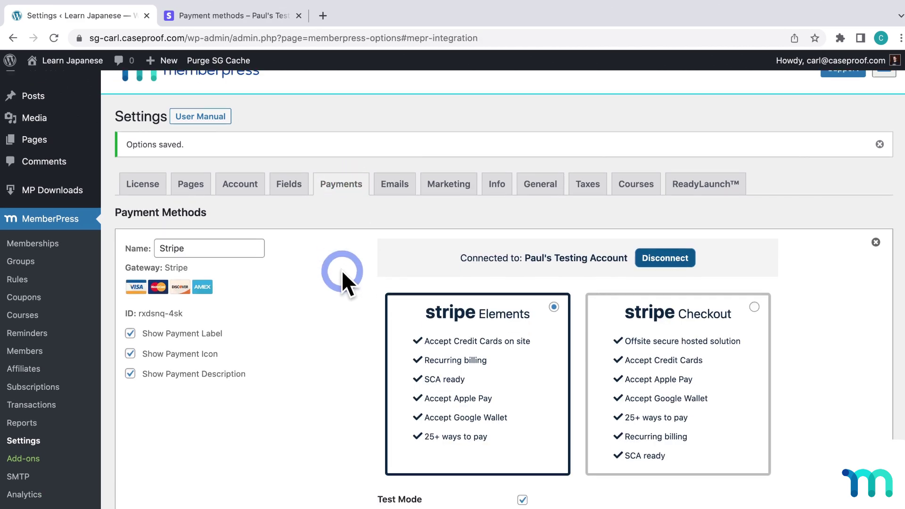
scroll(344, 276, down, 5)
click(477, 415)
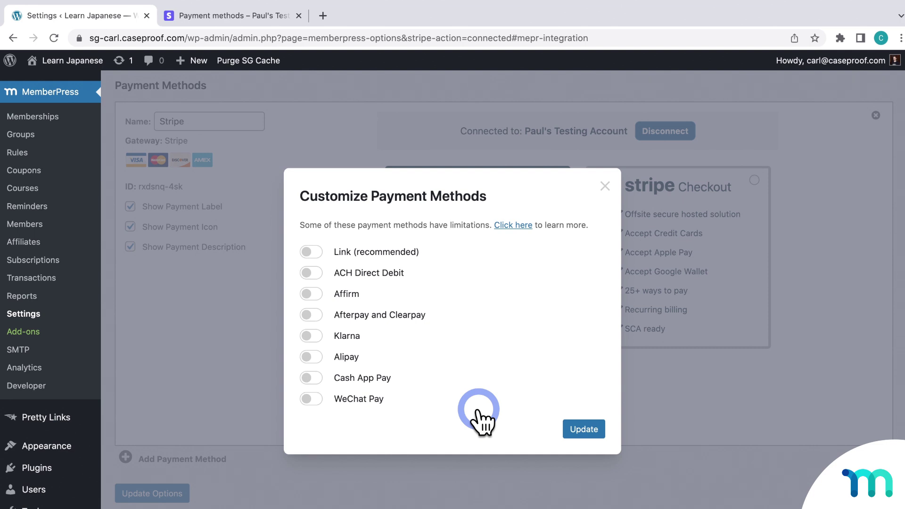
click(313, 358)
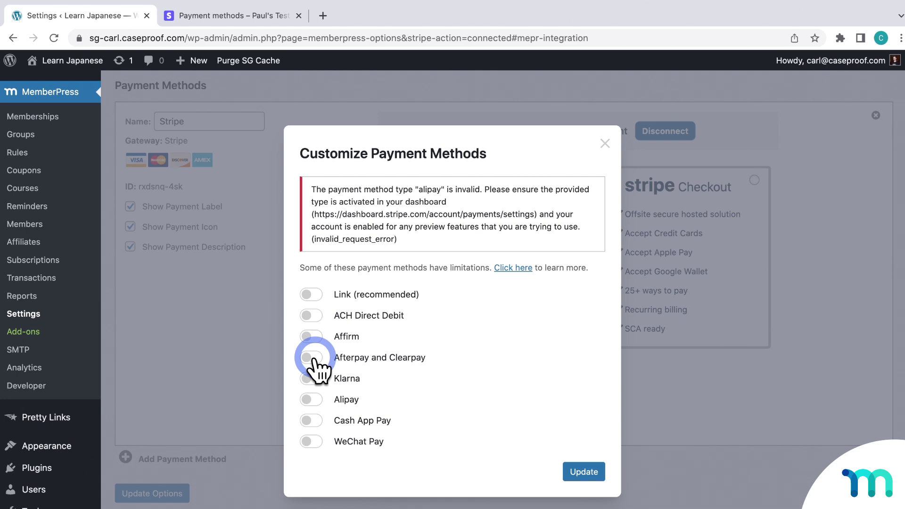
click(605, 144)
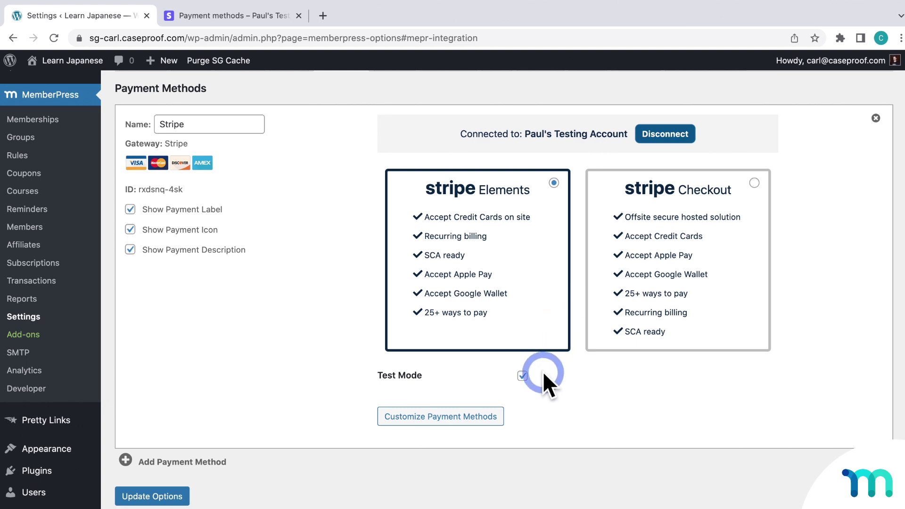
Step: Disable Test Mode on the Stripe gateway and save with Update Options
click(523, 377)
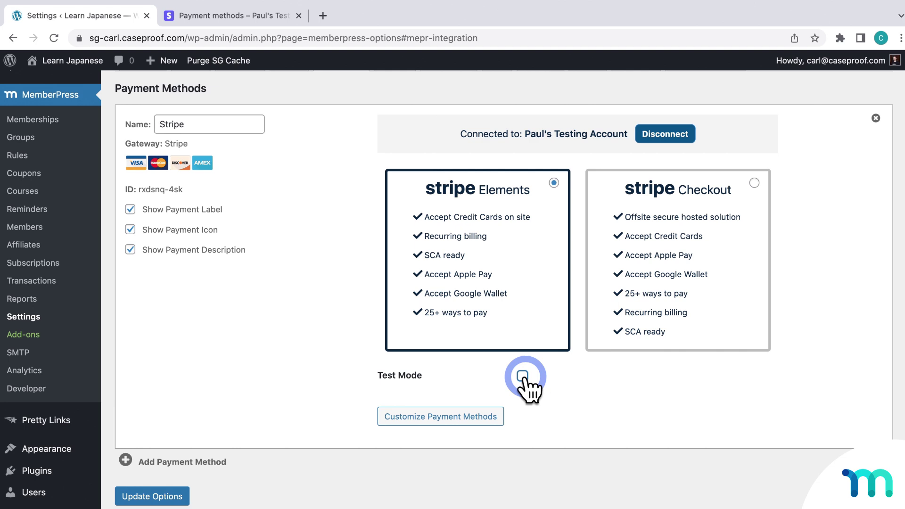
click(183, 499)
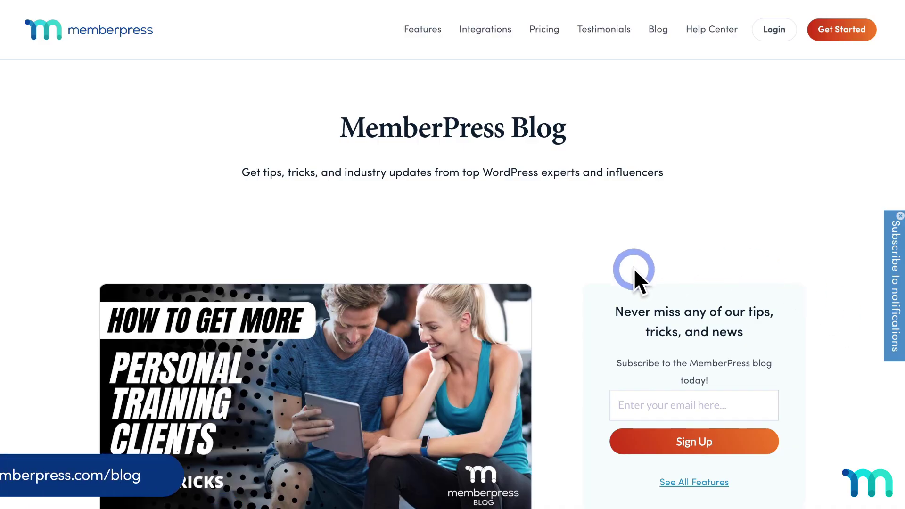
Step: Scroll the MemberPress blog down to its posts and the sidebar's Connect with us icons
scroll(638, 341, down, 15)
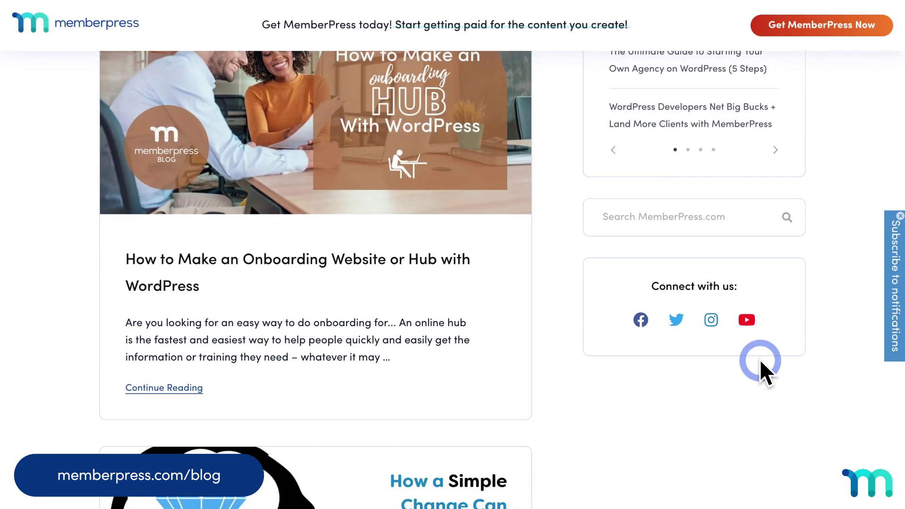